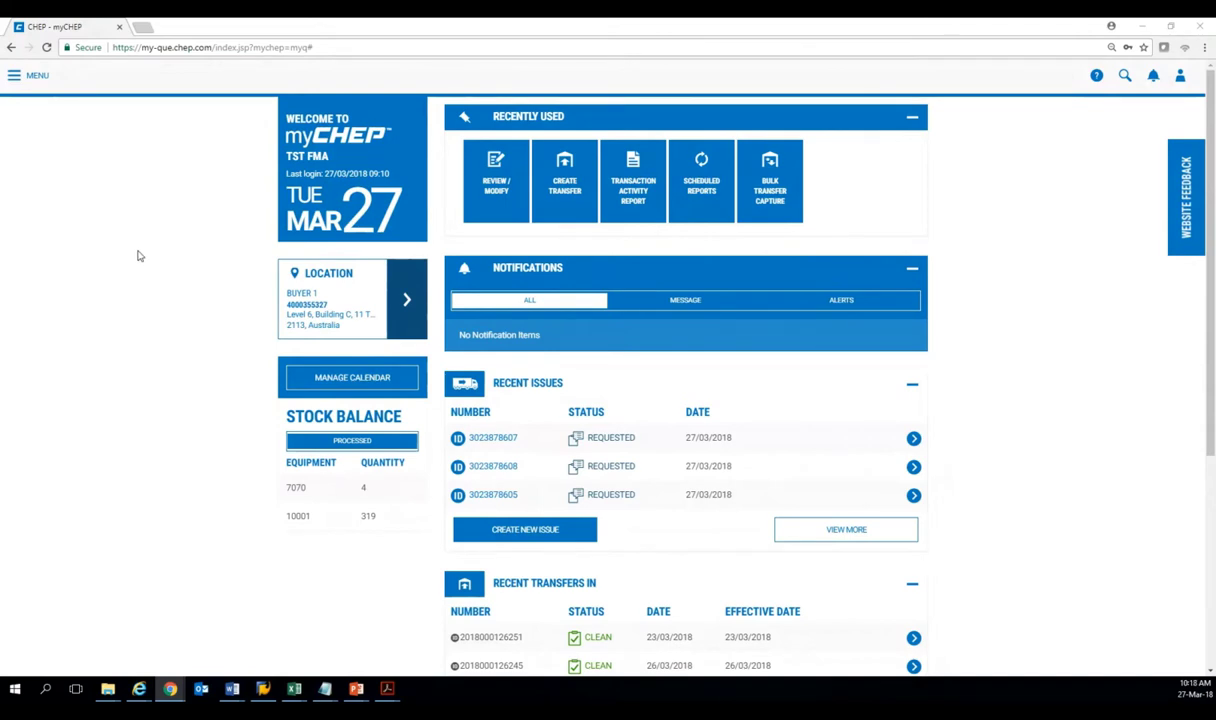
In Review / Modify's advanced search, keep invoice status at All and show all eight transaction types.
click(494, 176)
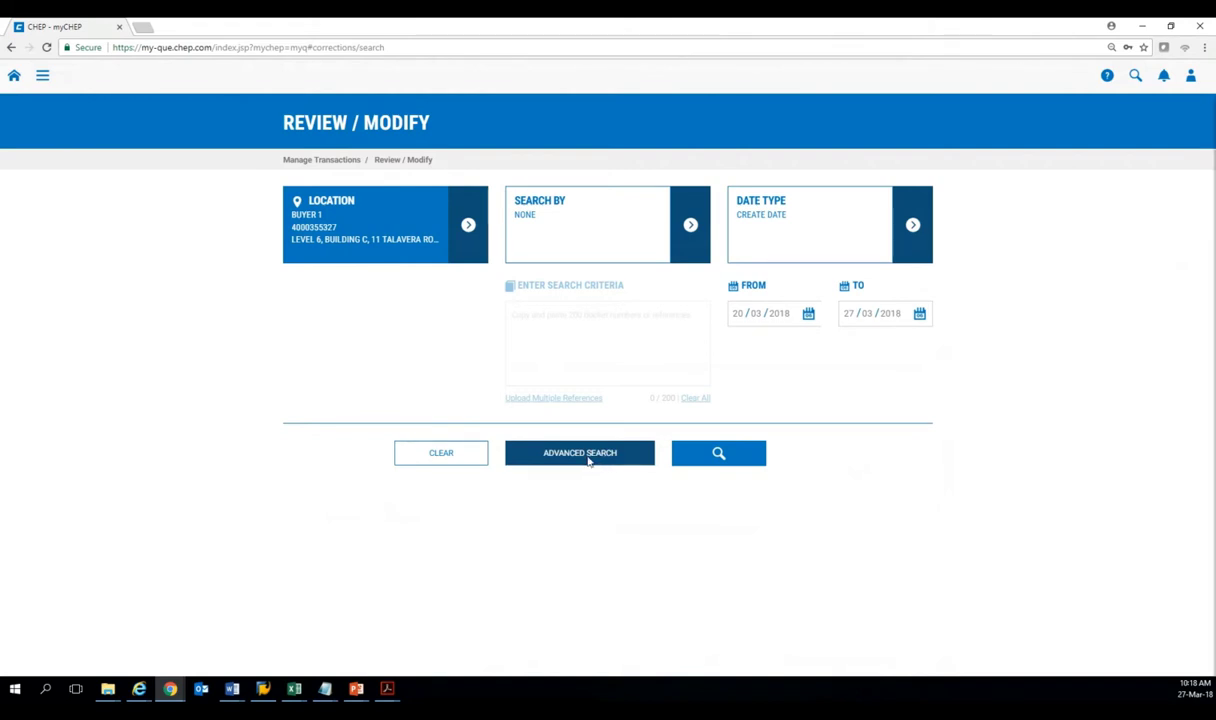
click(589, 460)
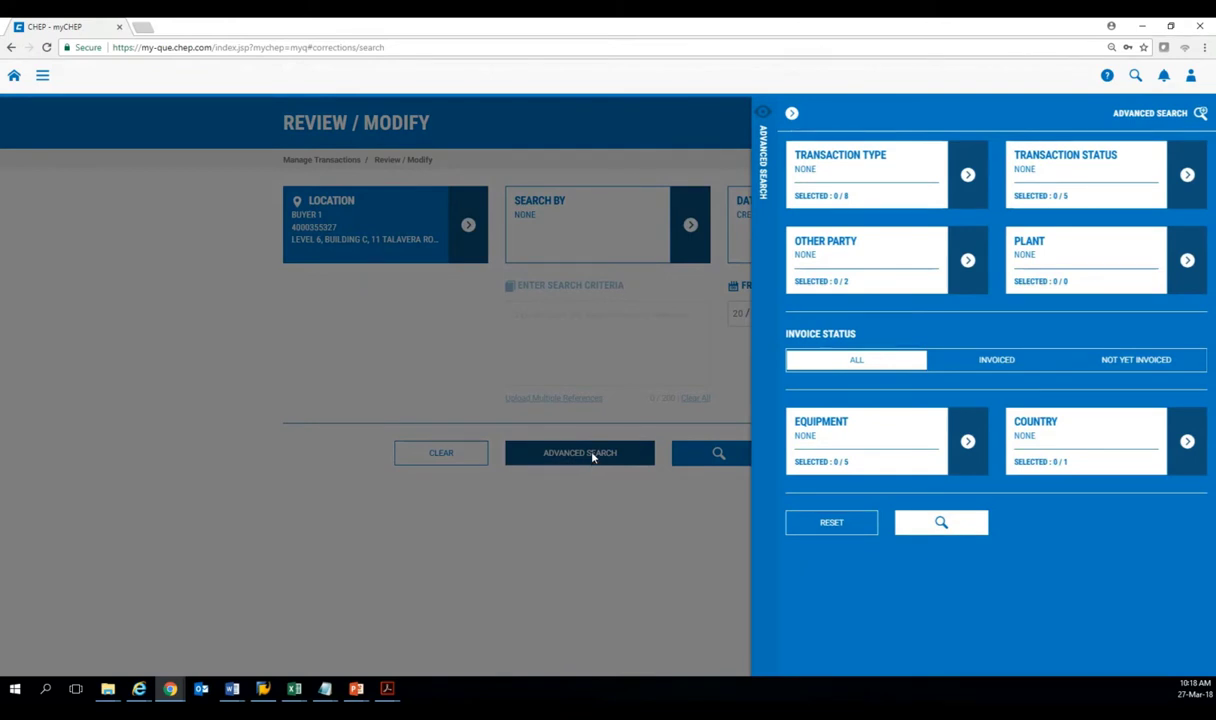
click(967, 176)
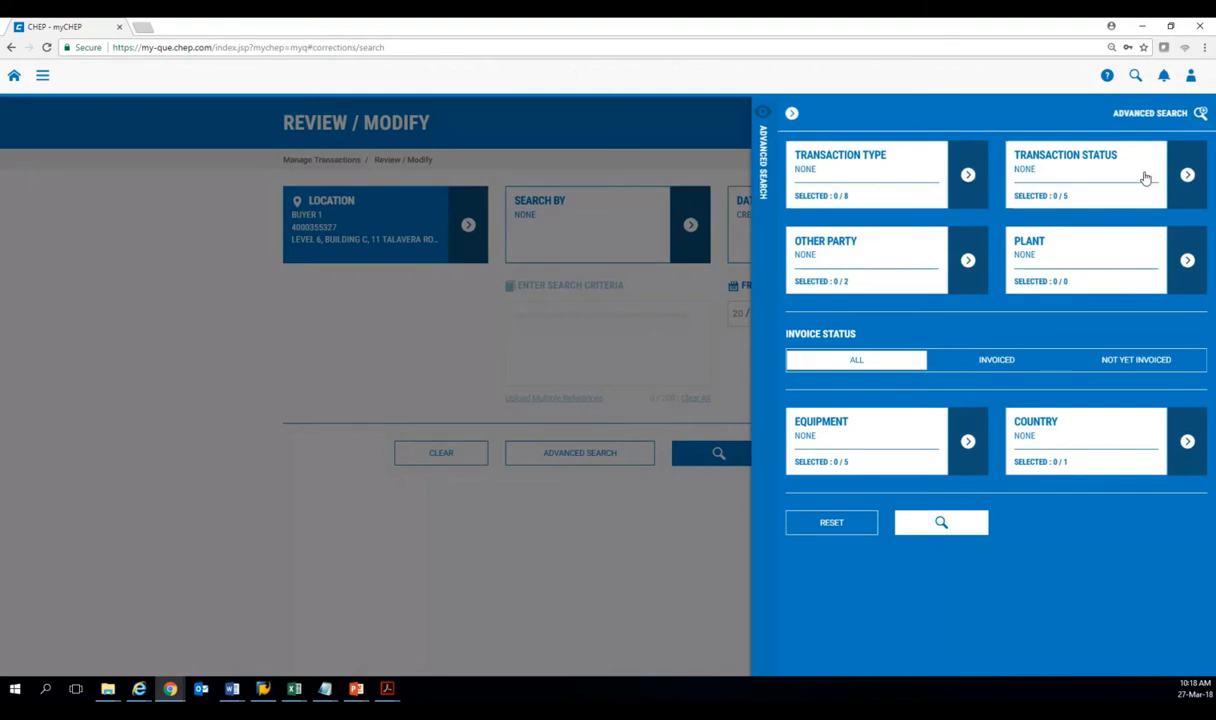
click(998, 360)
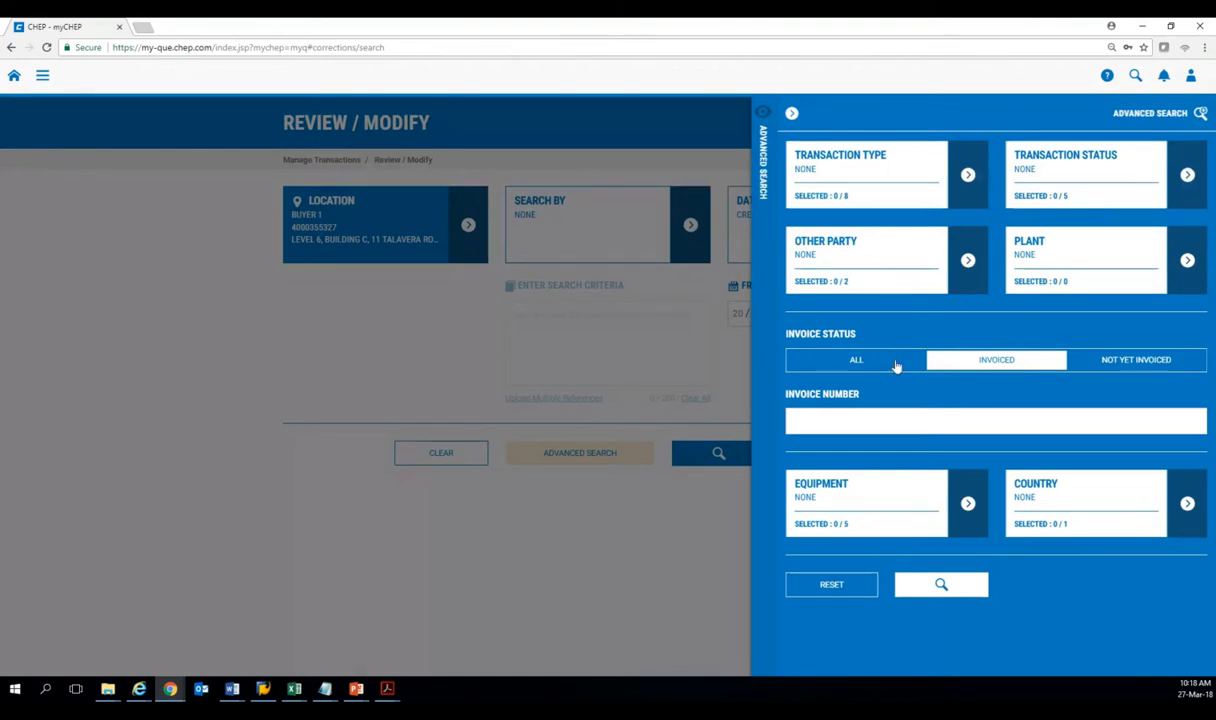
click(855, 361)
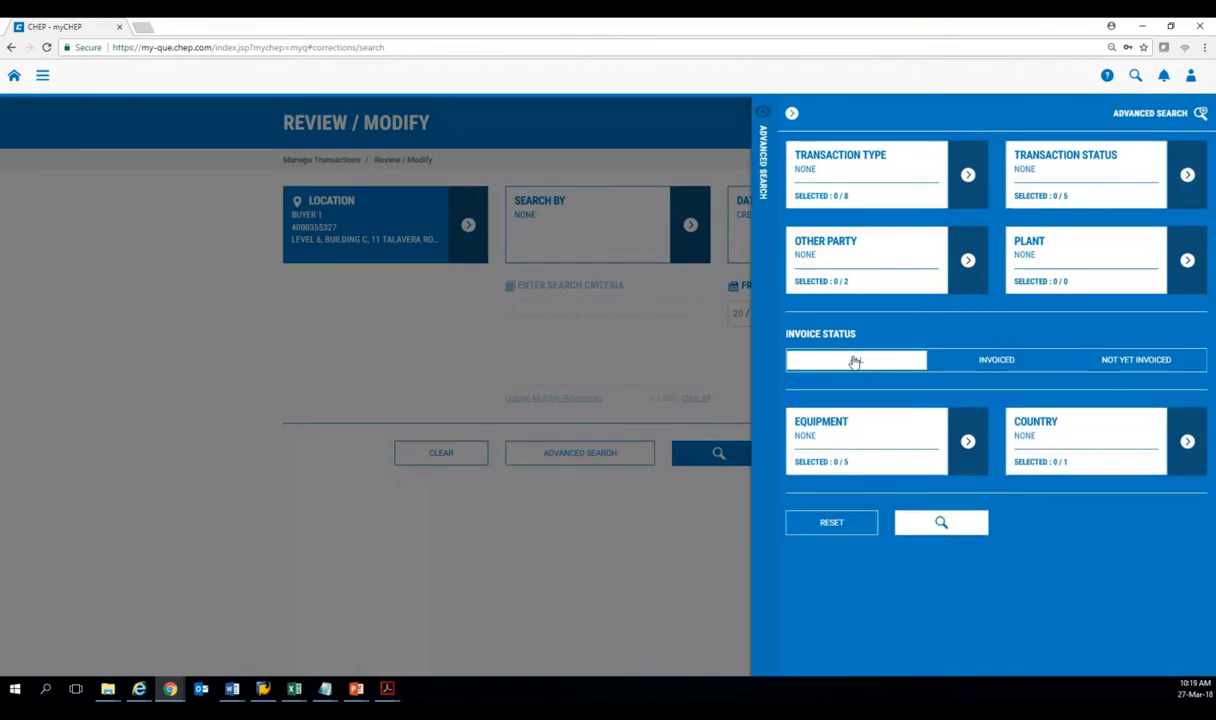
click(966, 176)
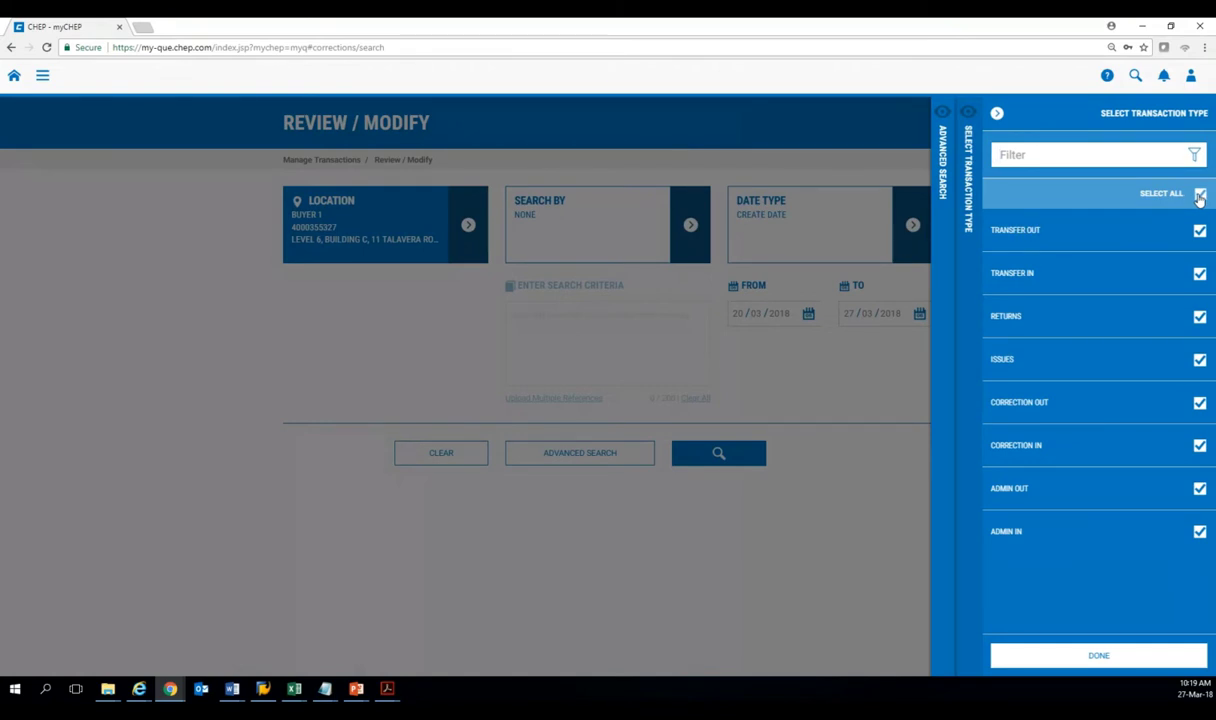
Search for only Correction Out and Correction In transaction types, returning 2 movements.
click(1200, 195)
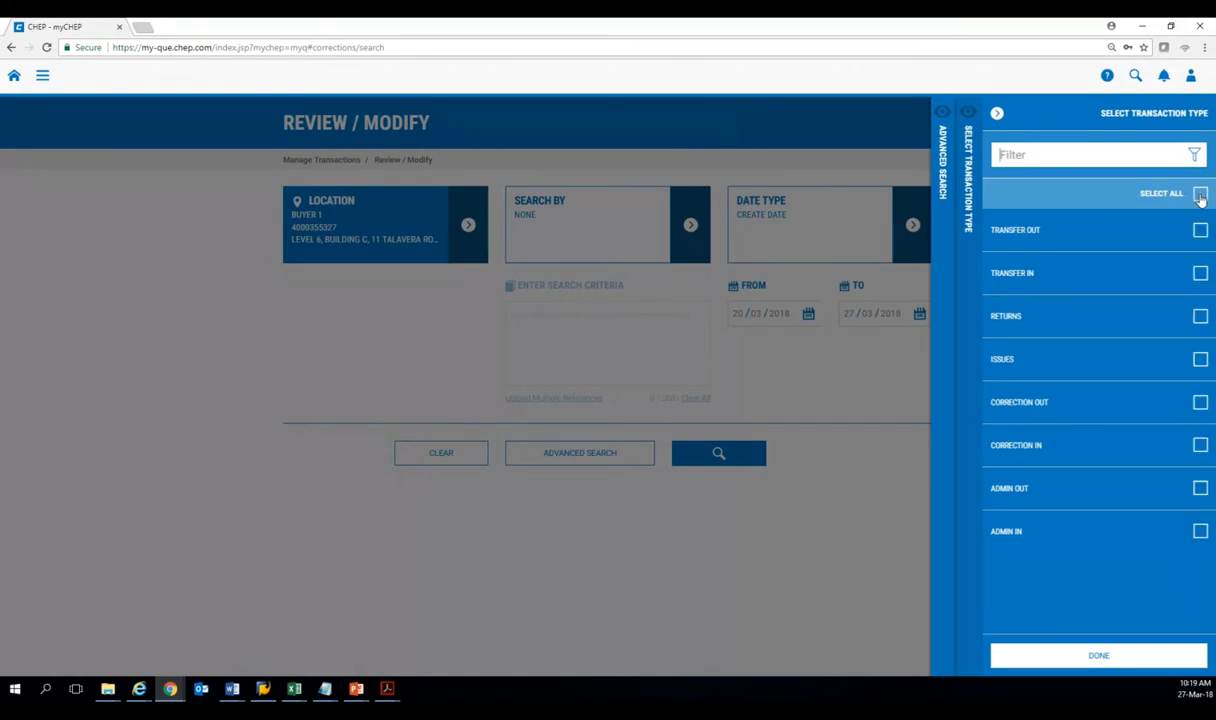
click(1200, 403)
click(1200, 445)
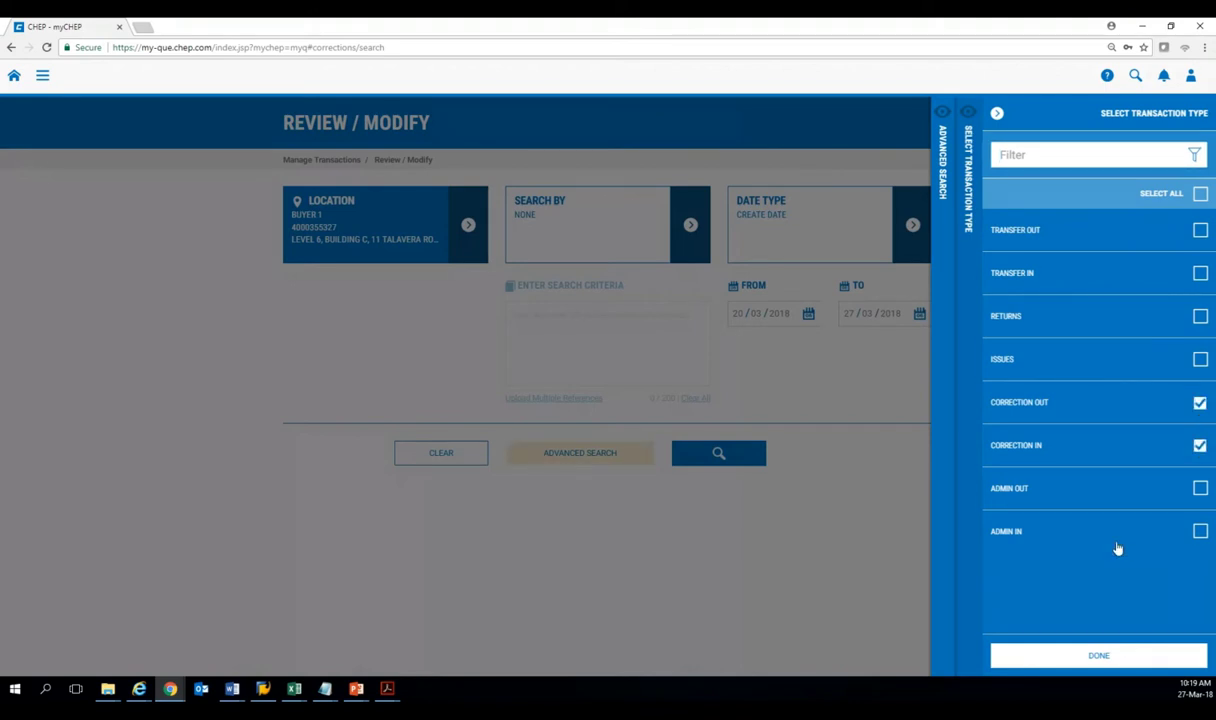
click(1128, 652)
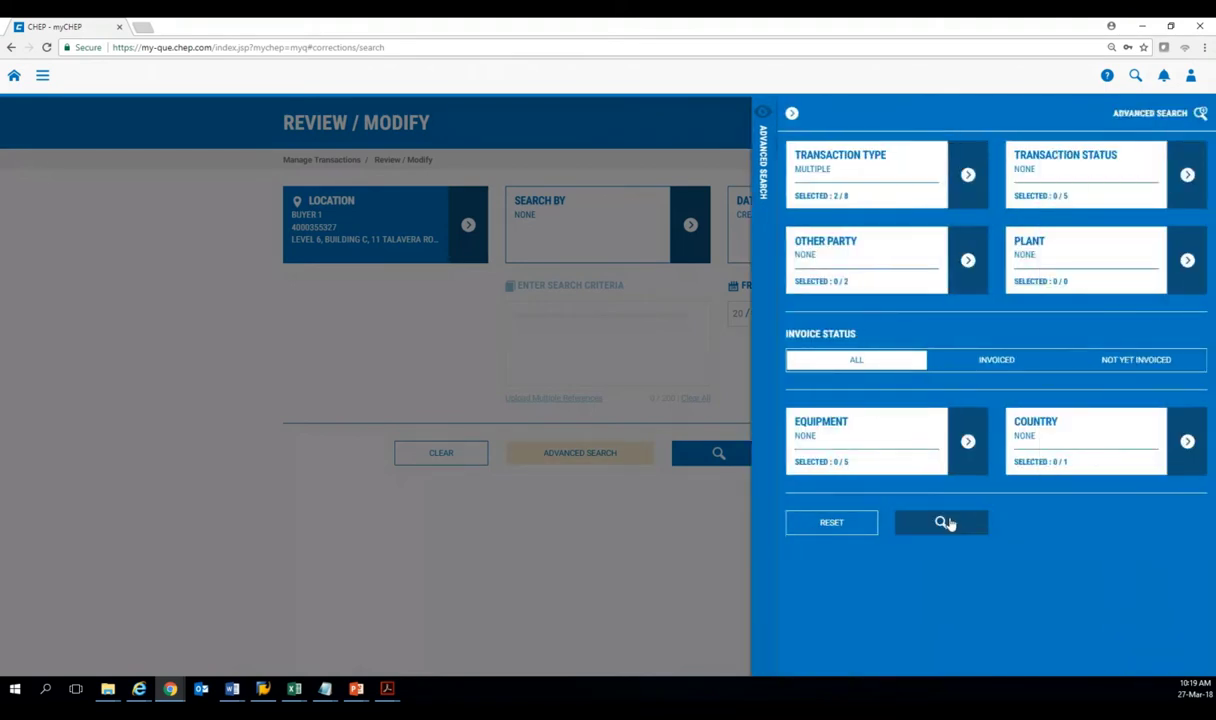
click(944, 523)
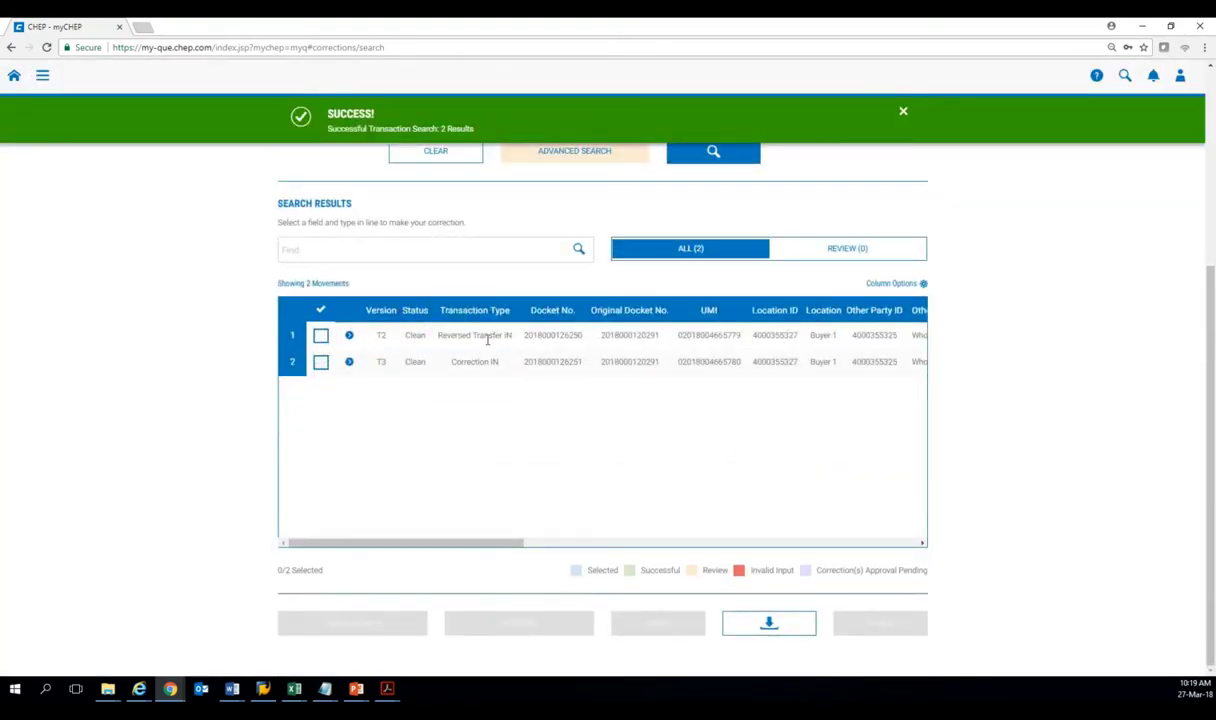
scroll(658, 274, up, 1)
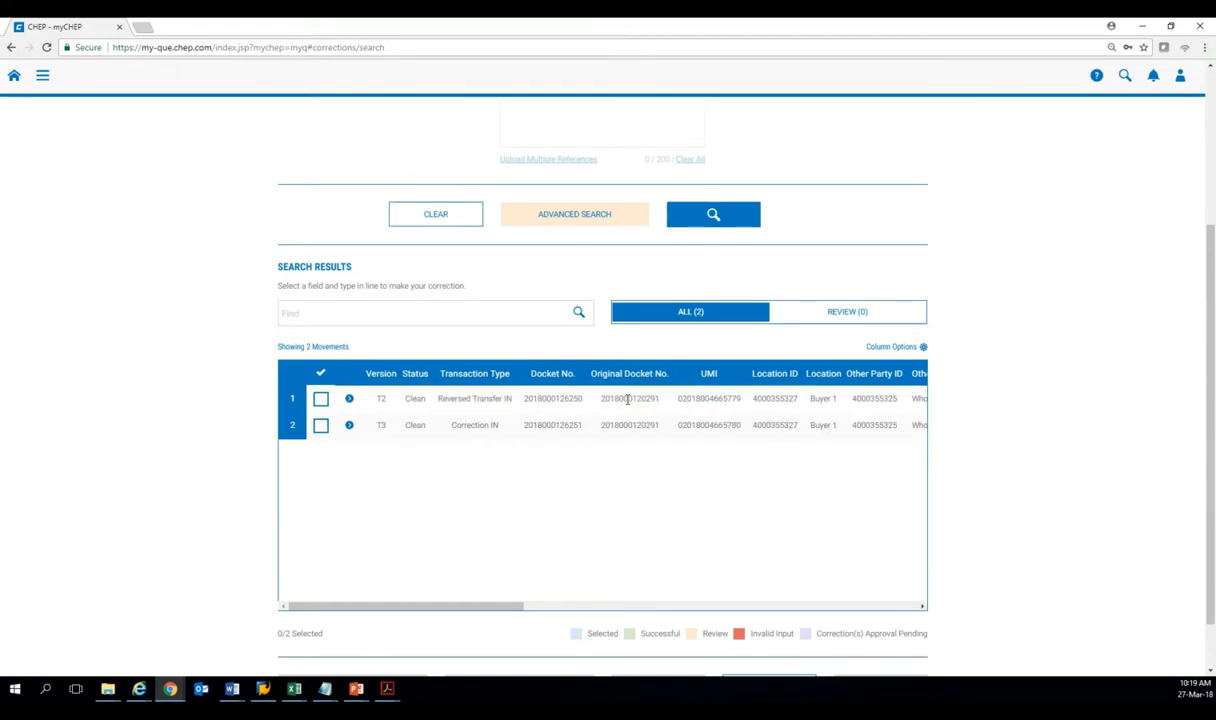
click(628, 399)
click(440, 218)
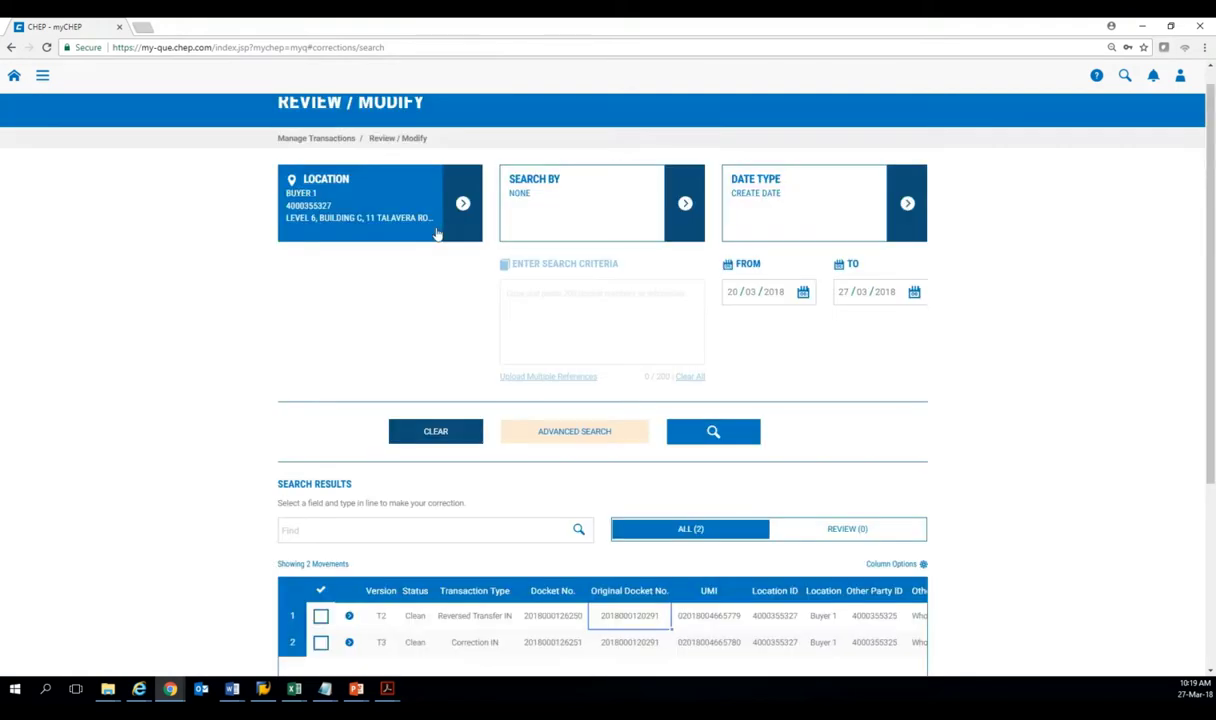
click(702, 231)
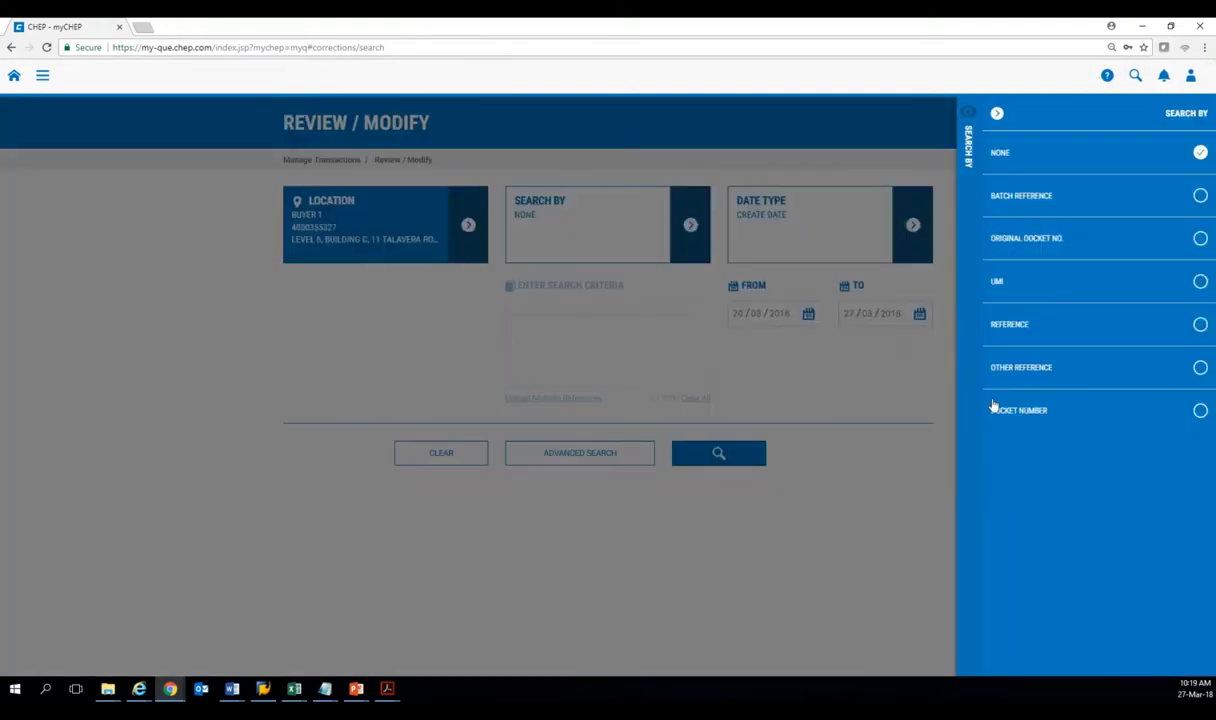
click(1005, 410)
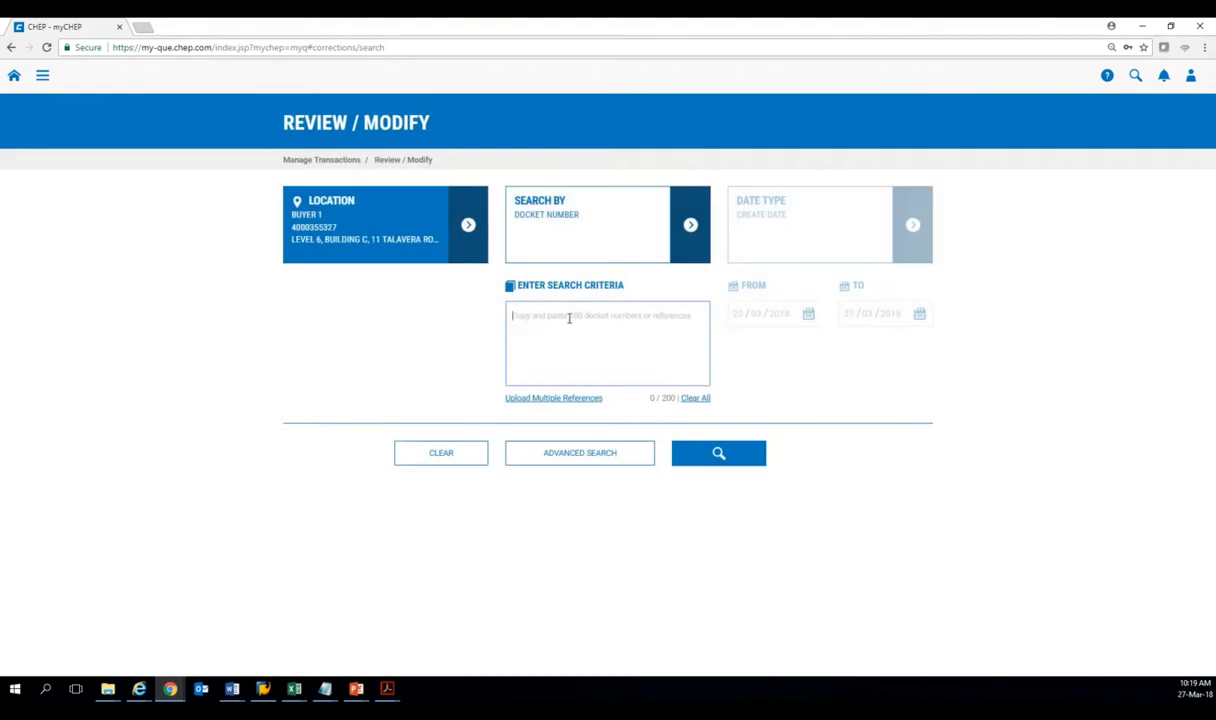
key(ctrl+v)
click(706, 455)
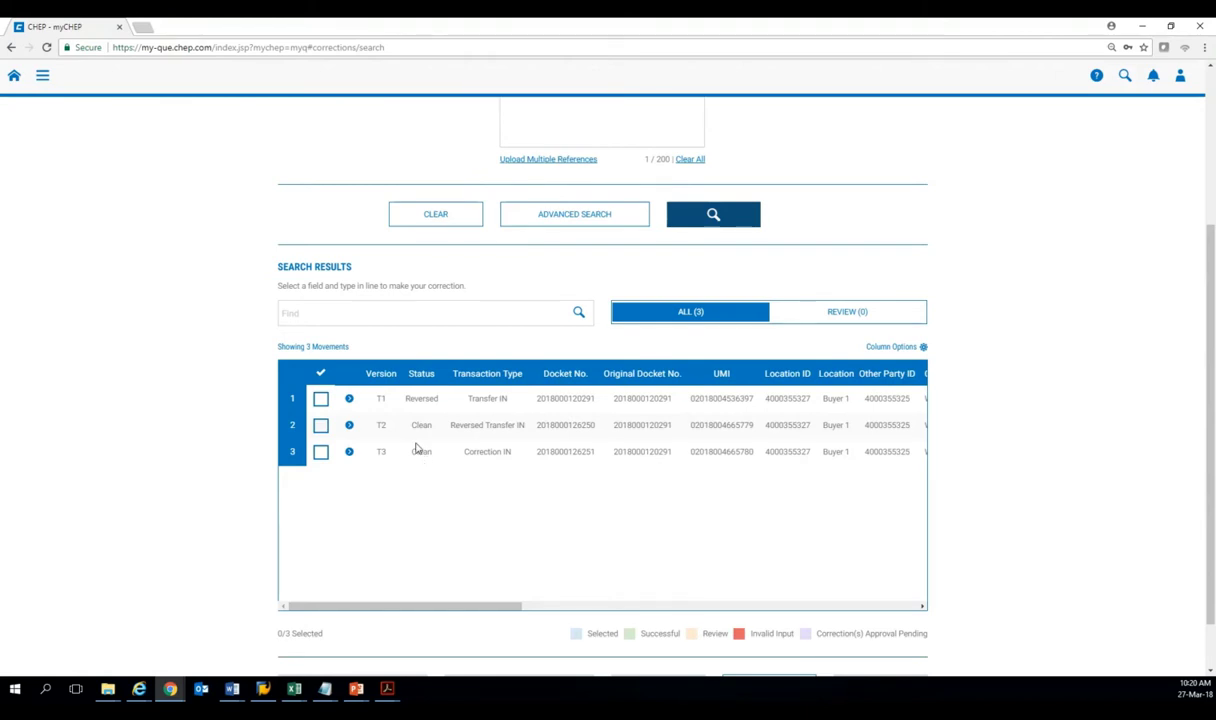
scroll(395, 410, up, 3)
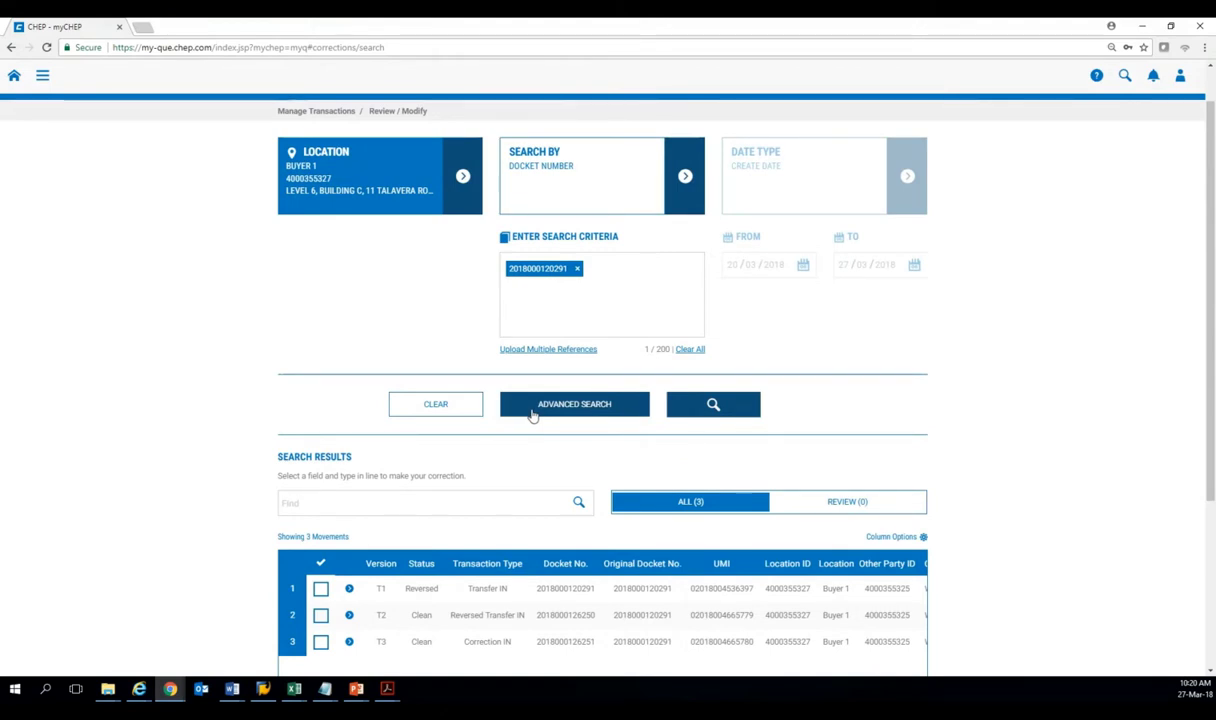
scroll(520, 440, down, 1)
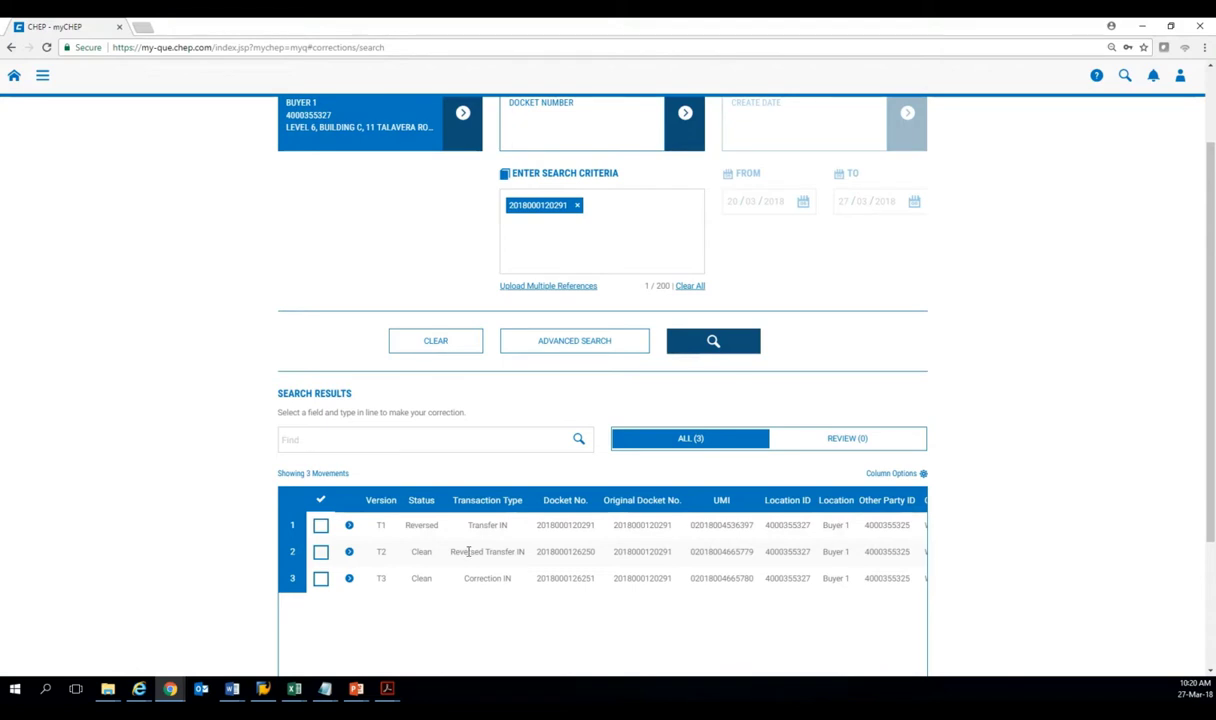
click(463, 349)
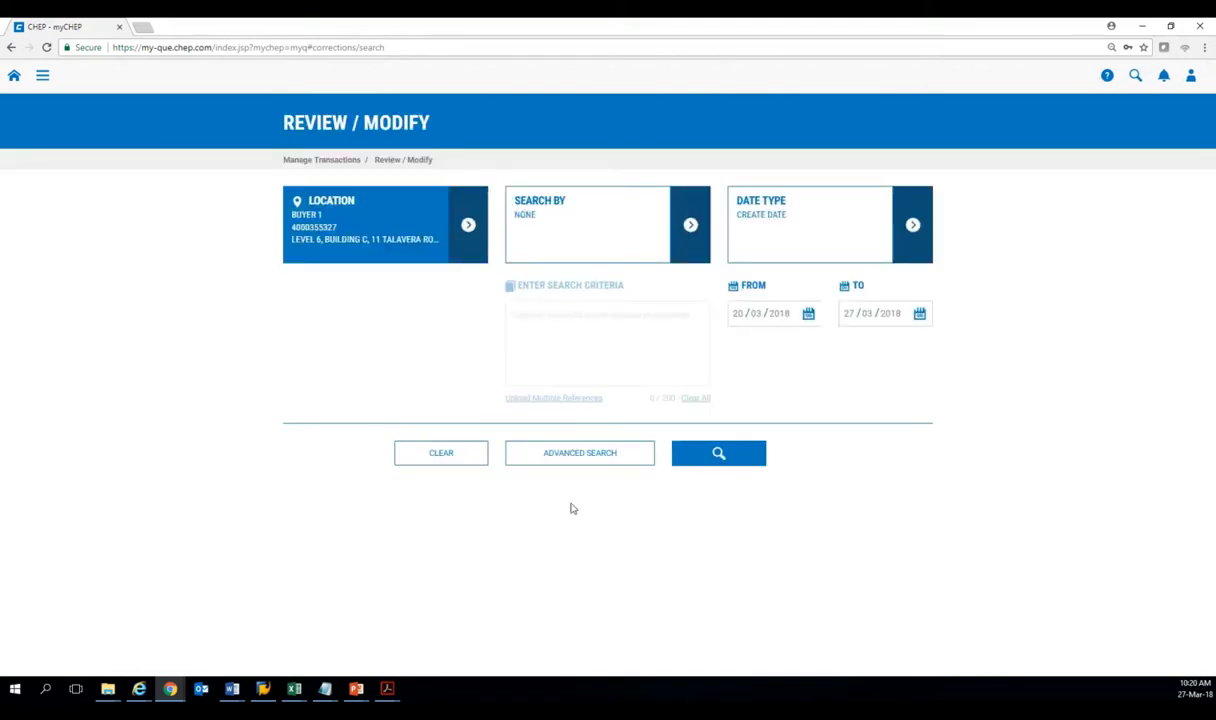
Run a search with no criteria to list 27 movements from 20/03/2018 to 27/03/2018, scrolling the table right.
click(718, 455)
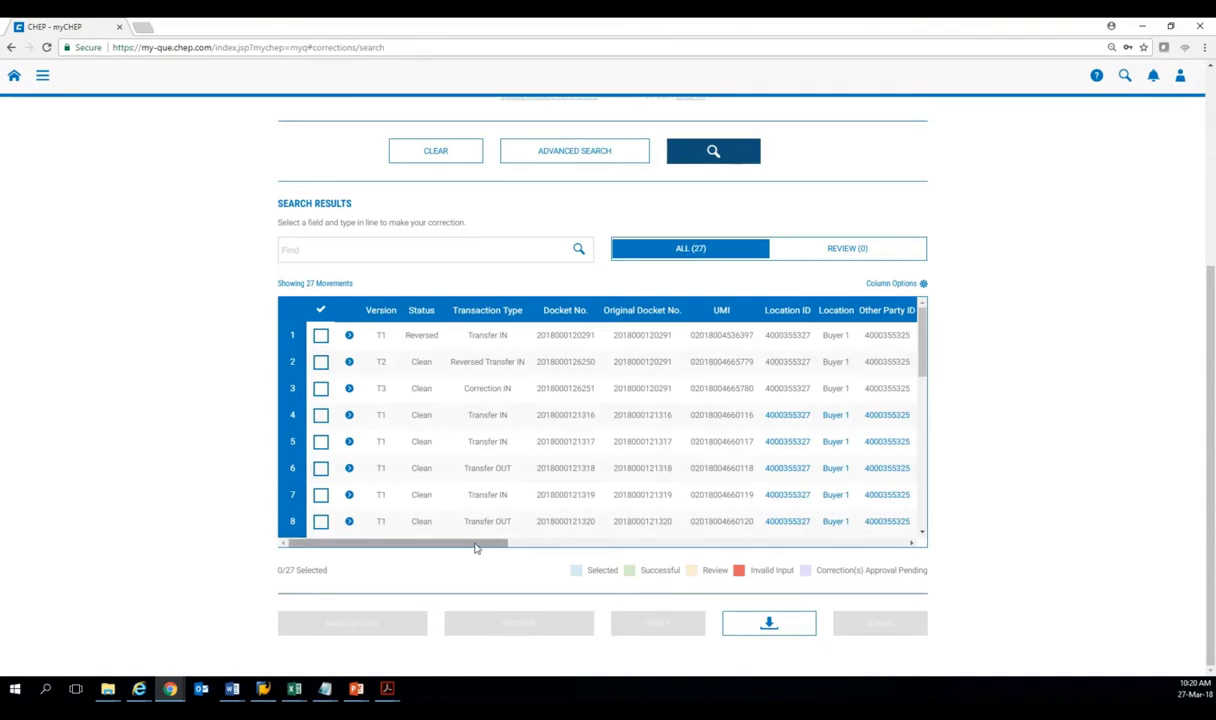
drag(475, 548, 491, 548)
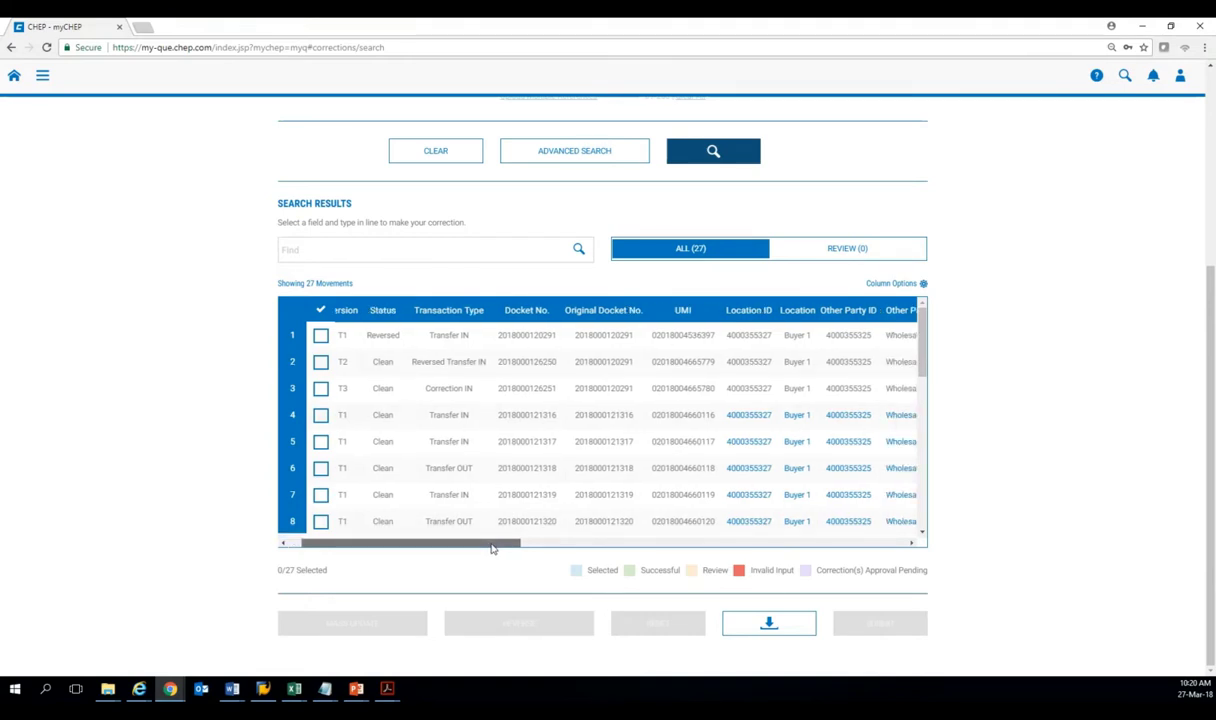
drag(491, 548, 526, 548)
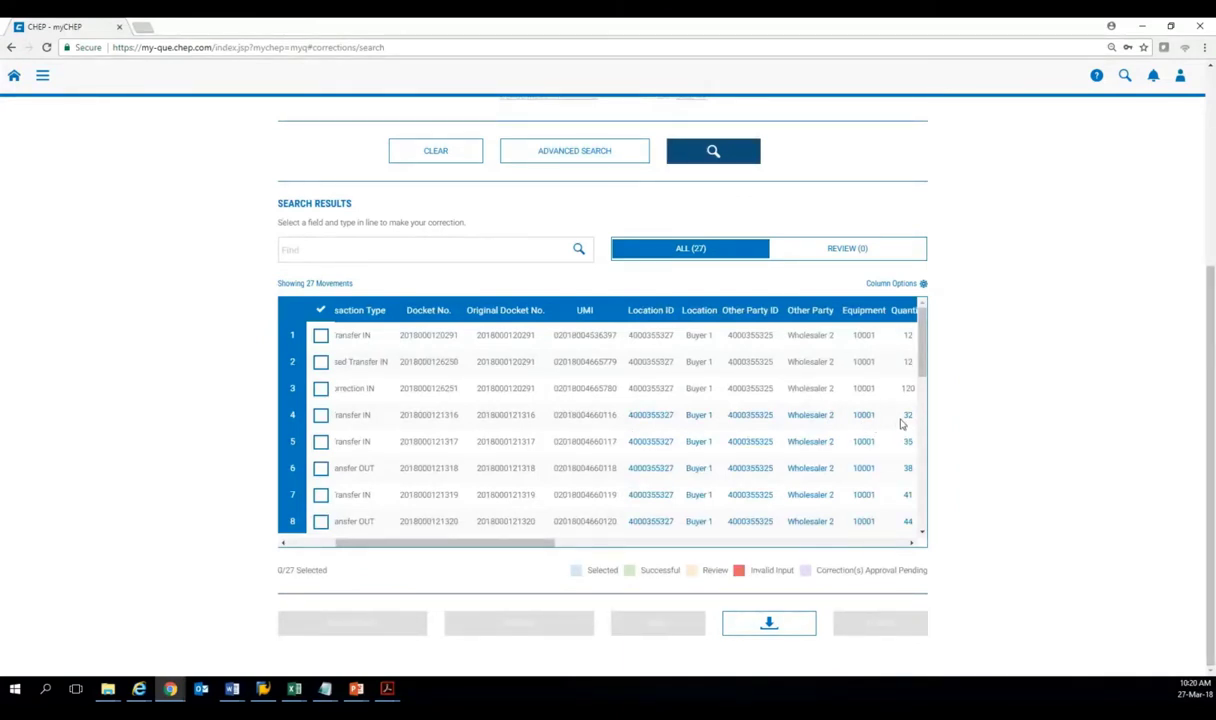
click(906, 416)
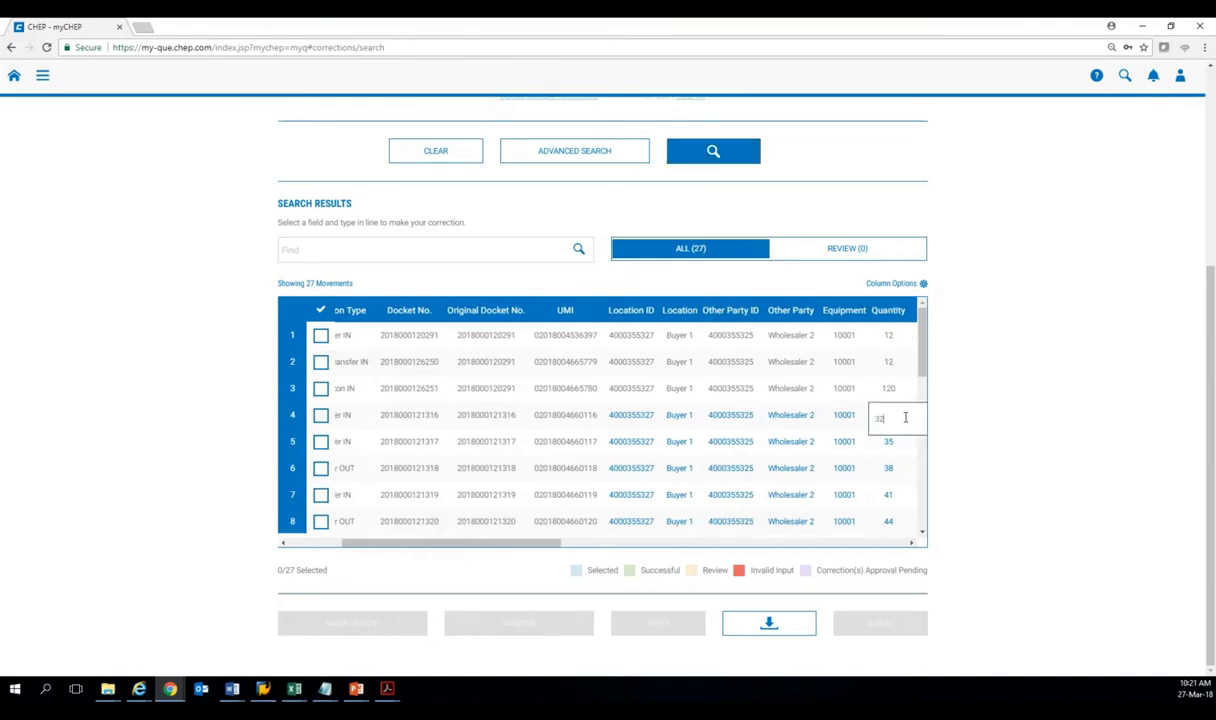
click(885, 445)
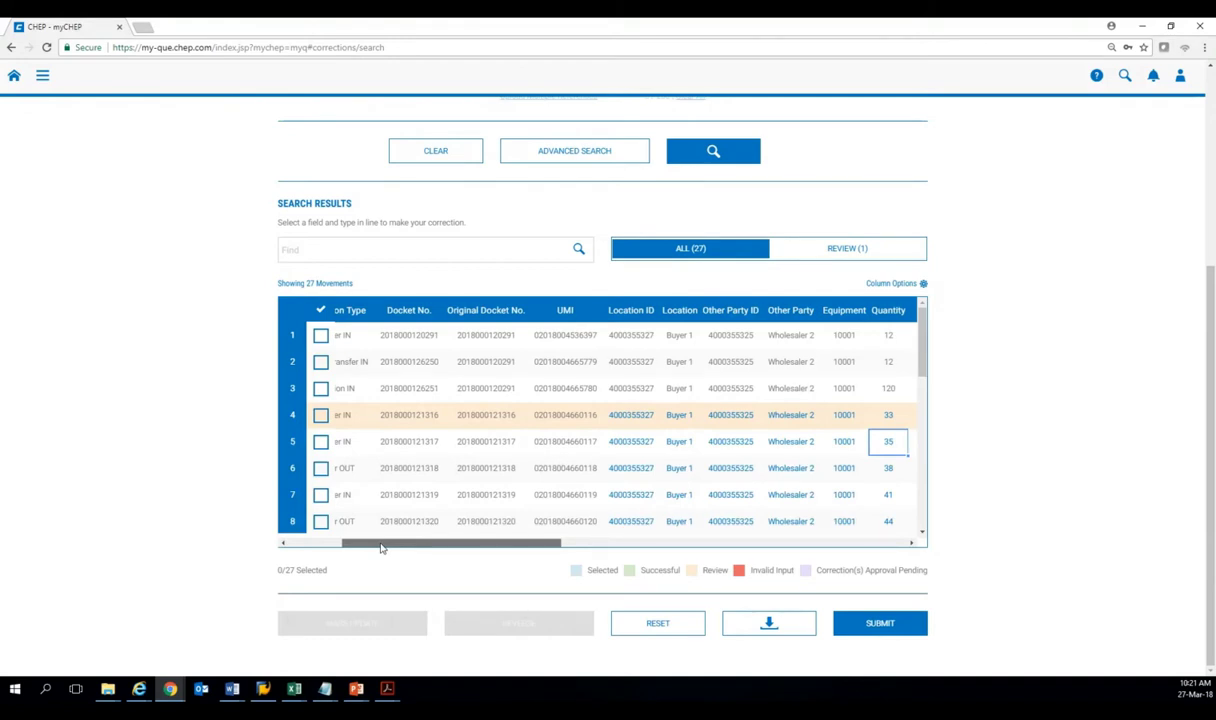
drag(381, 548, 324, 548)
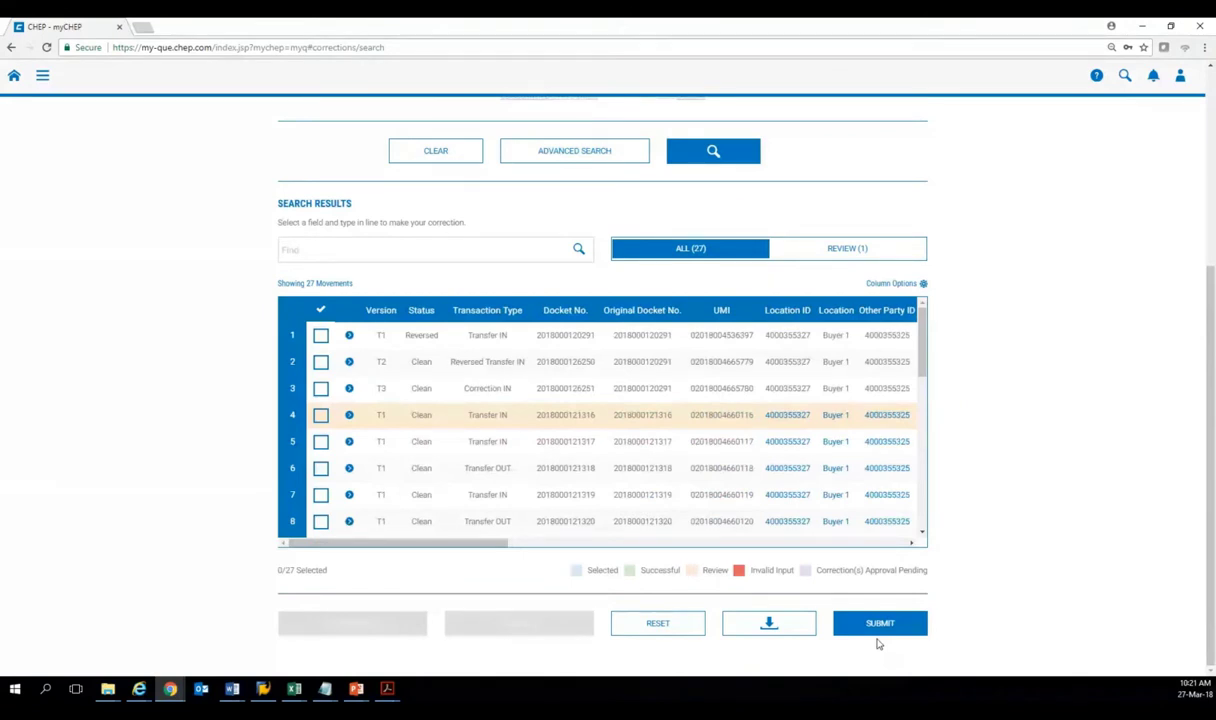
scroll(560, 500, down, 1)
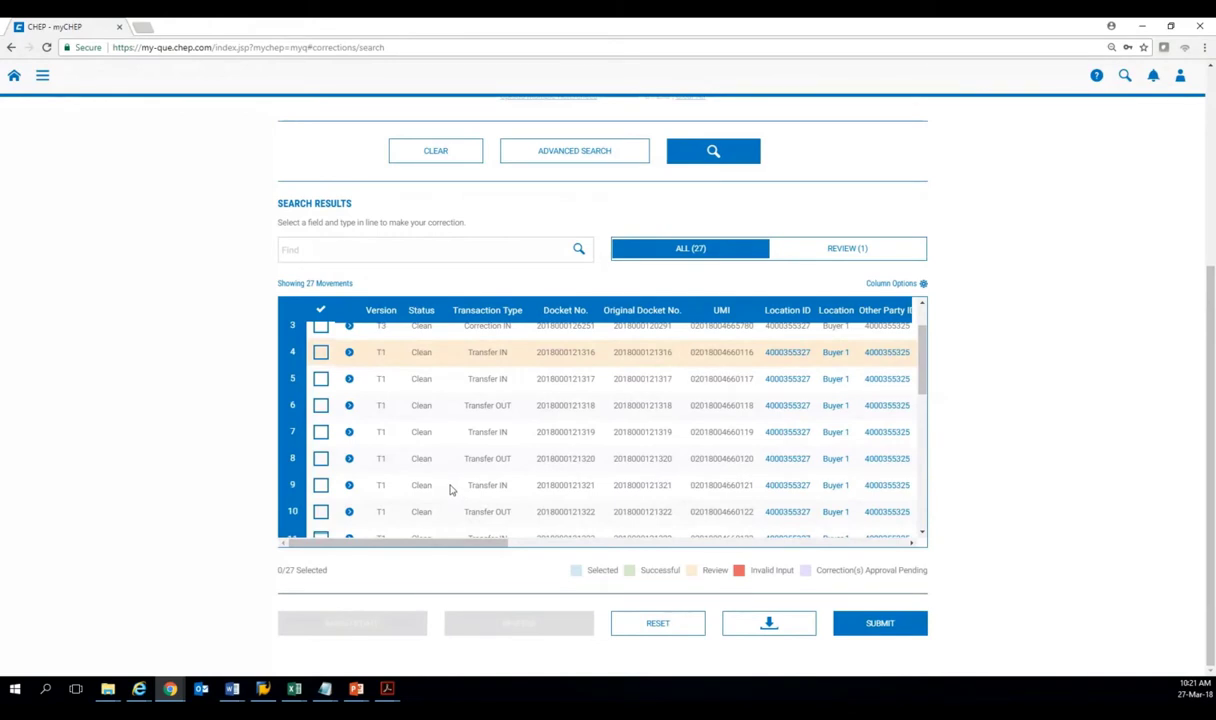
scroll(450, 490, down, 1)
scroll(450, 490, down, 1)
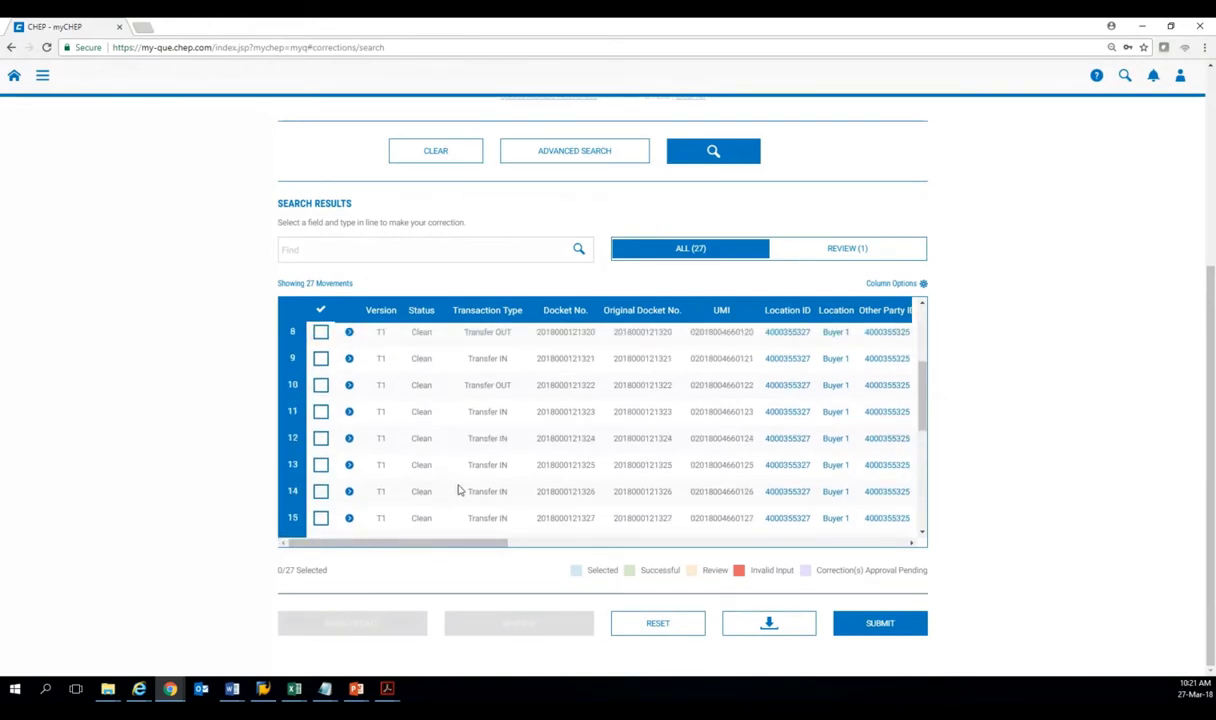
Select rows 12–15 and scroll the grid right to show the Batch Ref, shipment and delivery date columns.
click(320, 440)
click(320, 466)
click(320, 491)
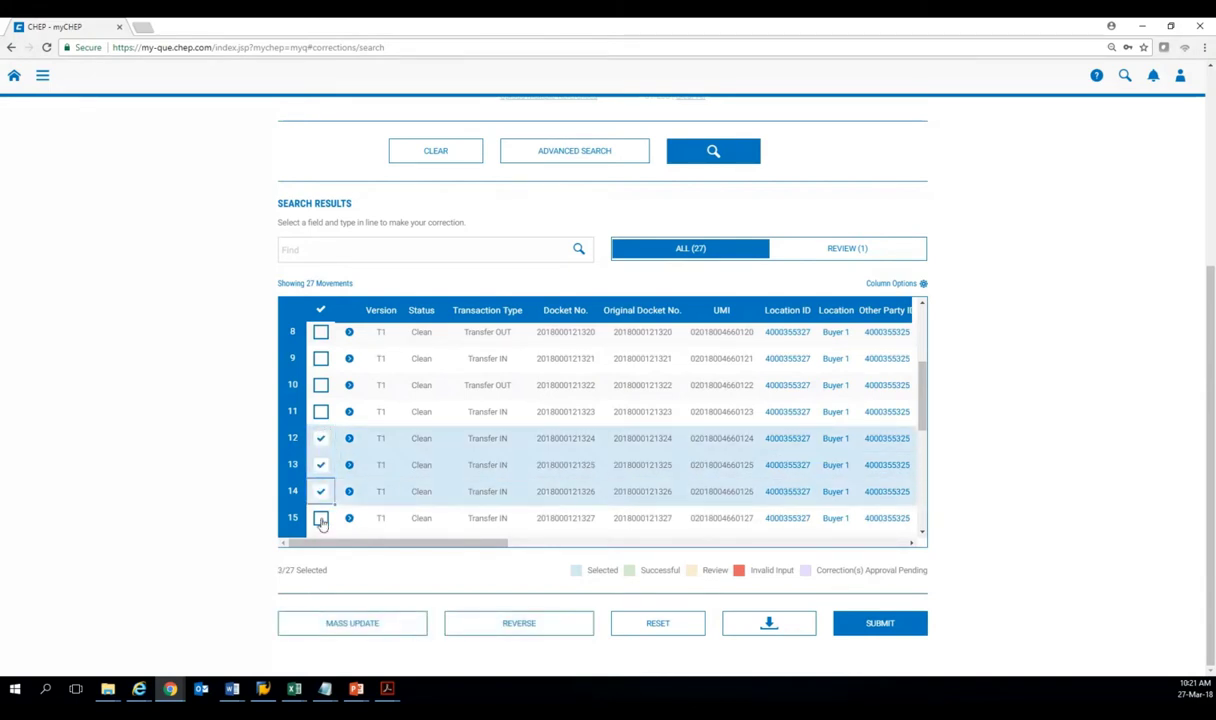
click(320, 515)
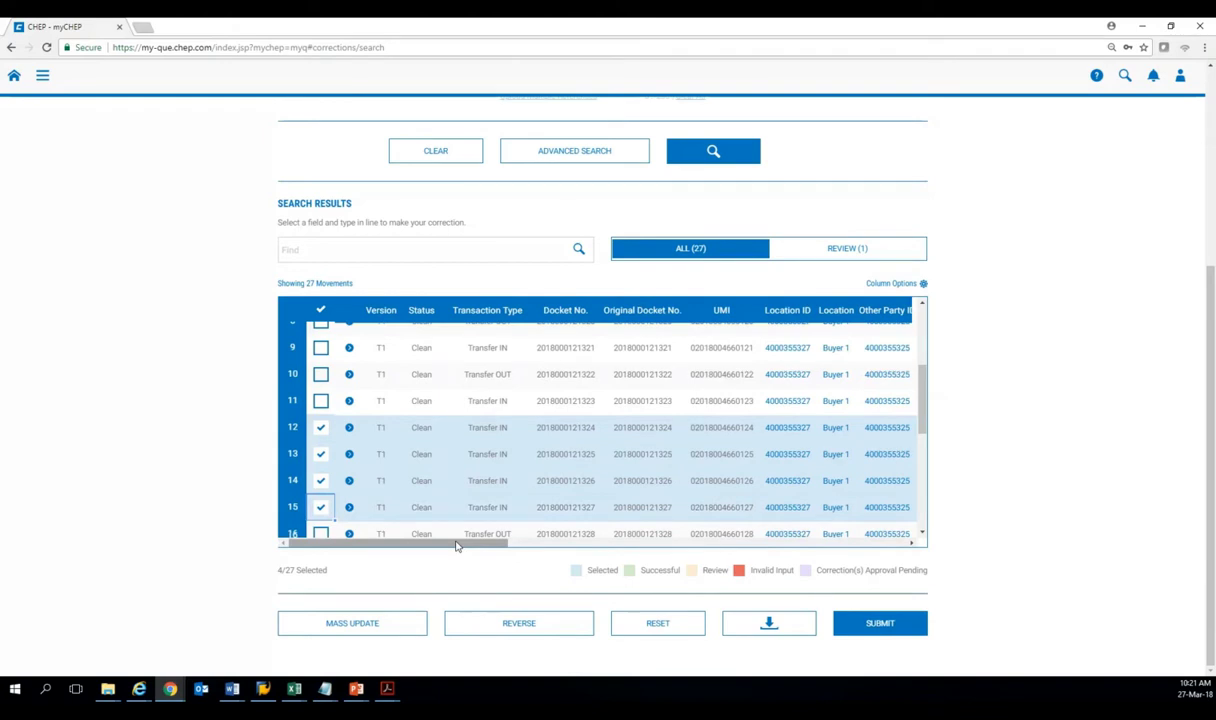
drag(456, 546, 484, 546)
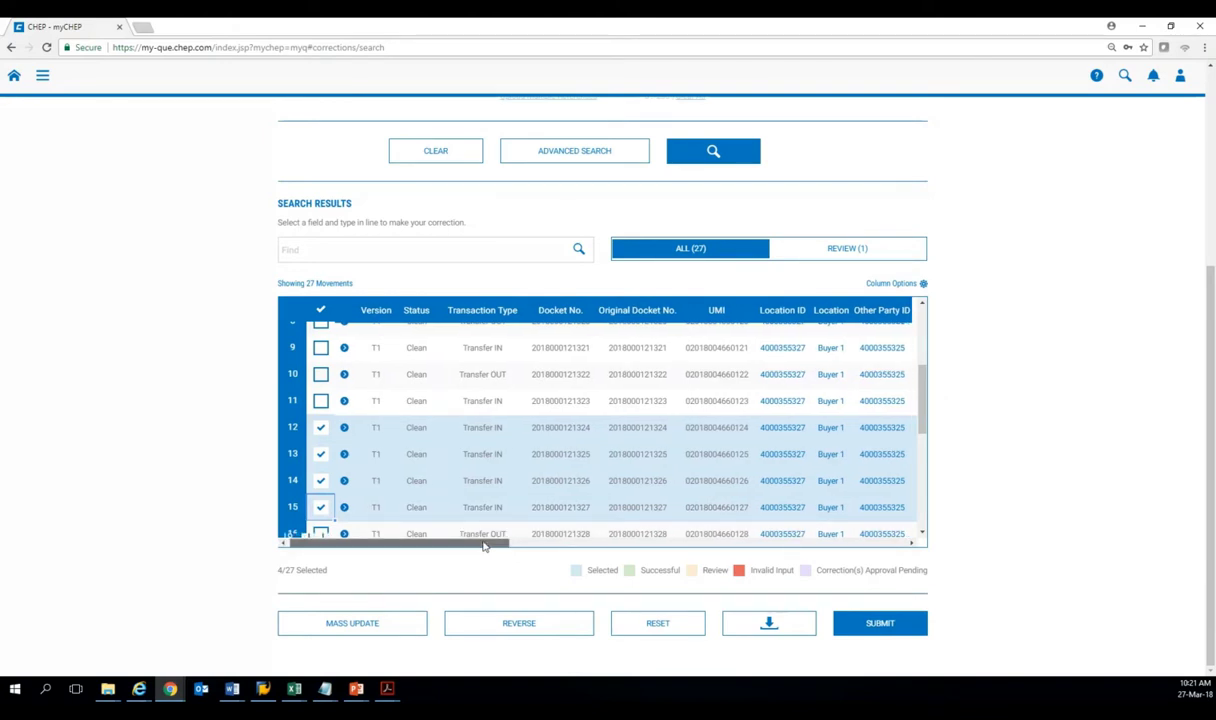
drag(484, 546, 661, 546)
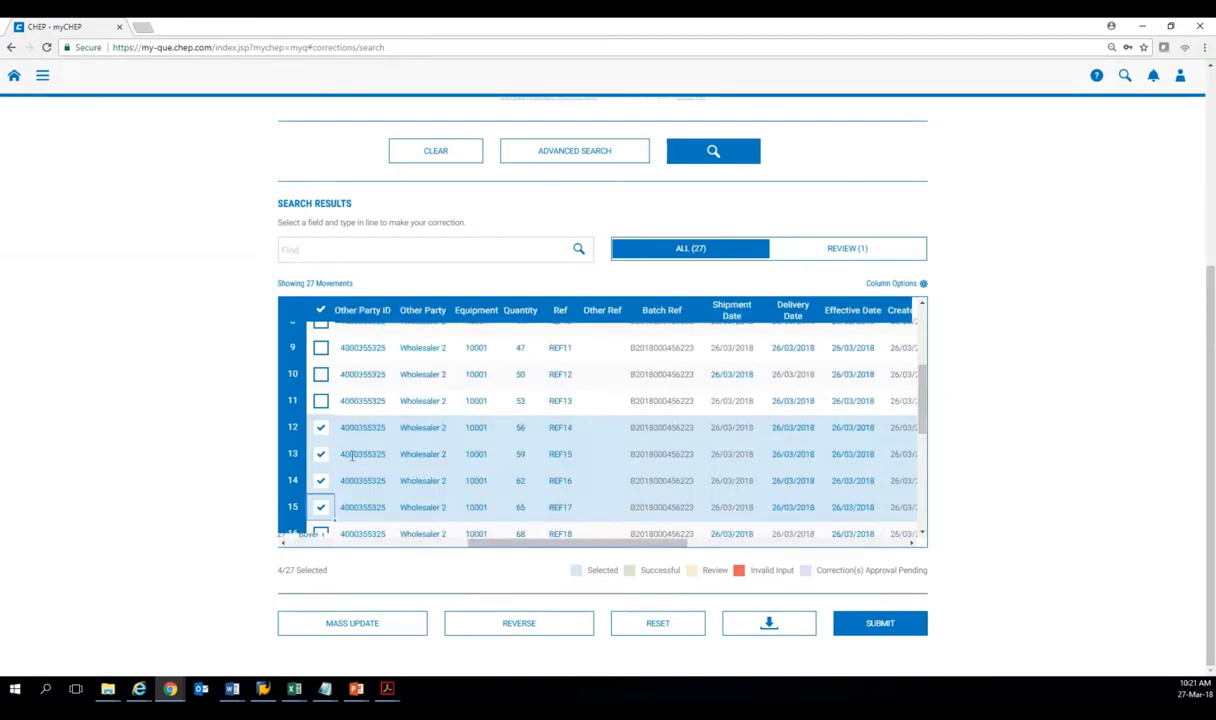
Mass-update the four selected movements (REF14–REF17) to delivery date 24/03/2018 and save.
click(342, 624)
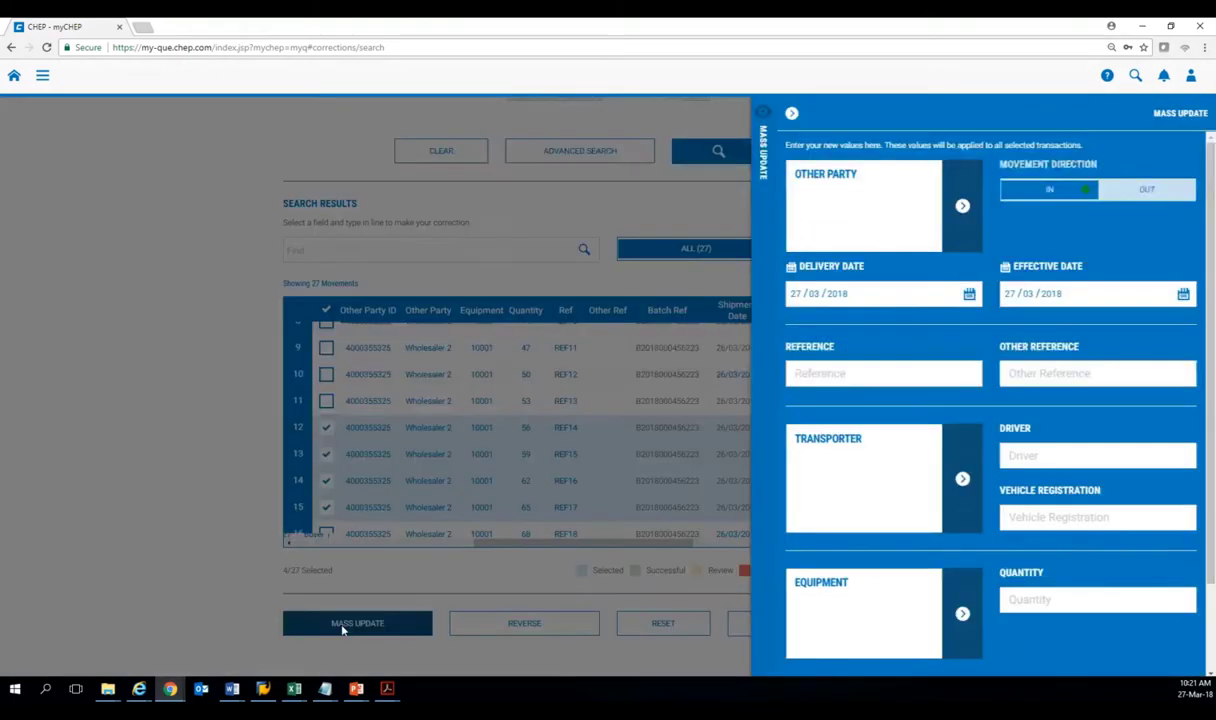
click(880, 290)
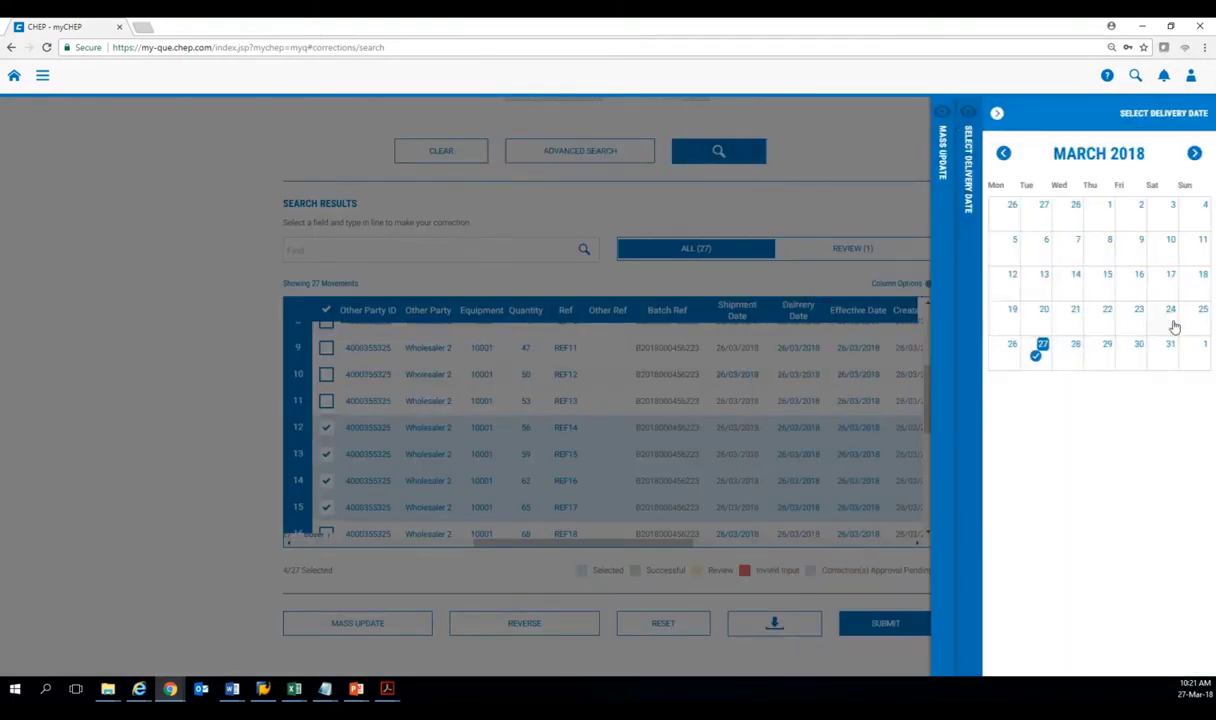
click(1170, 314)
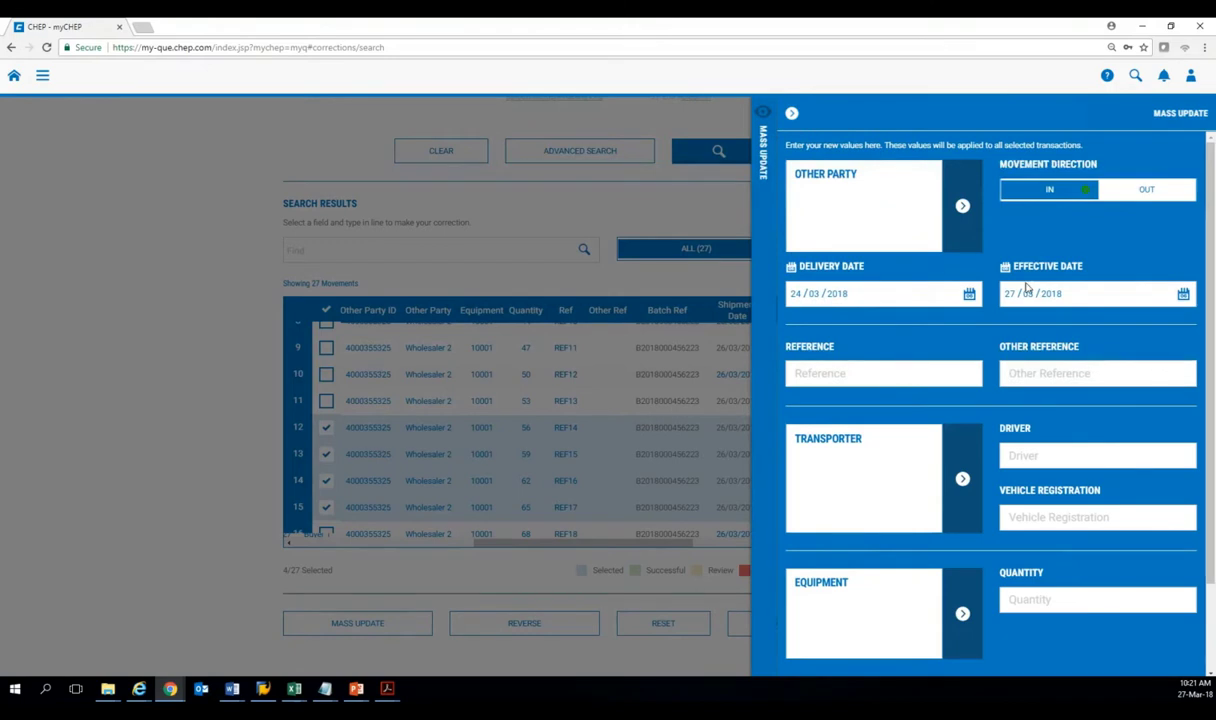
scroll(1045, 420, down, 2)
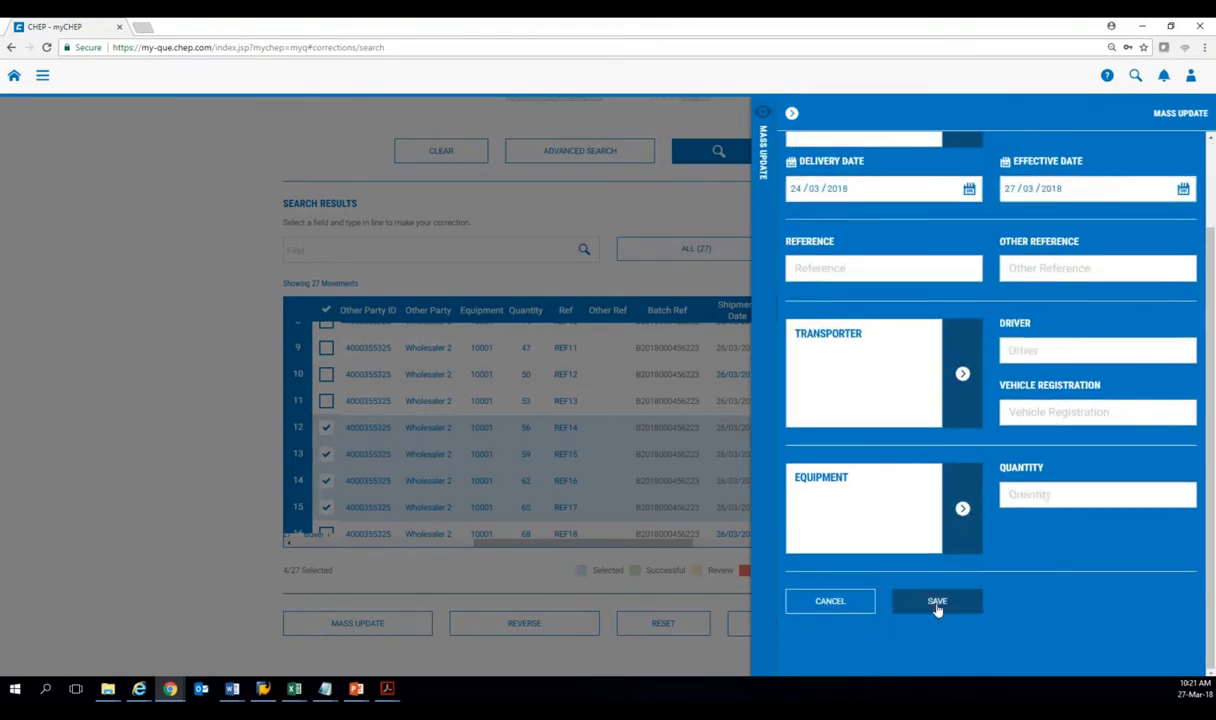
click(937, 604)
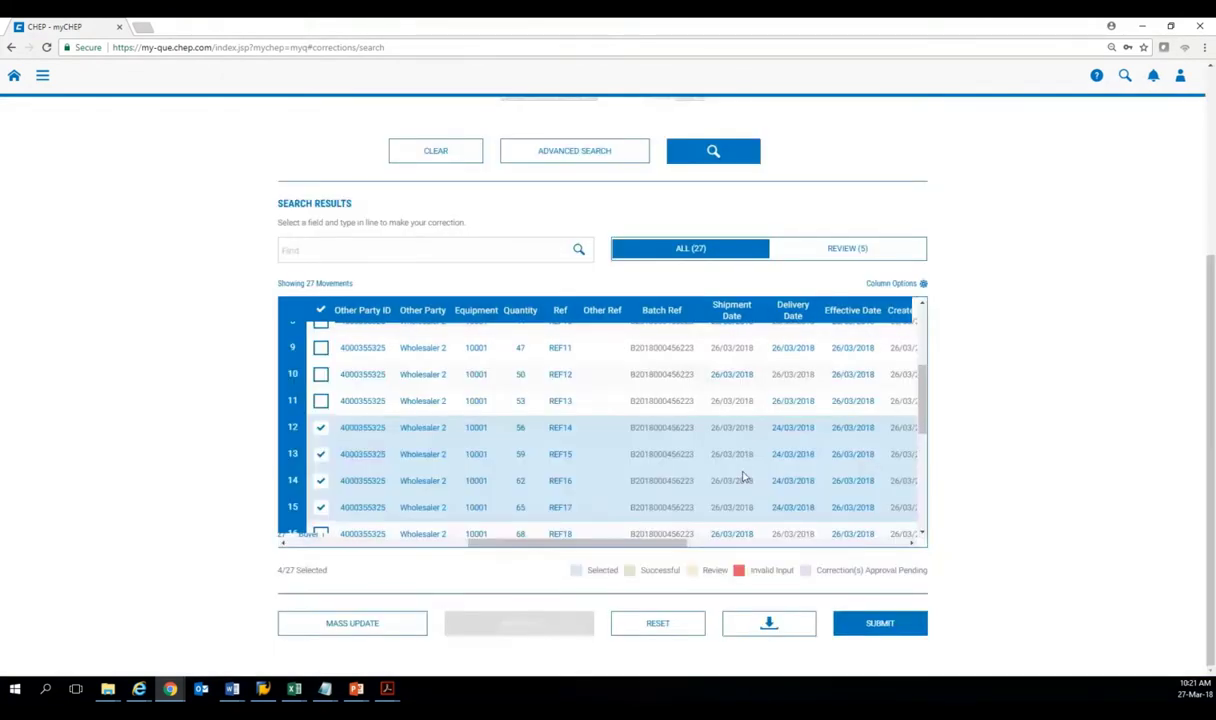
click(347, 630)
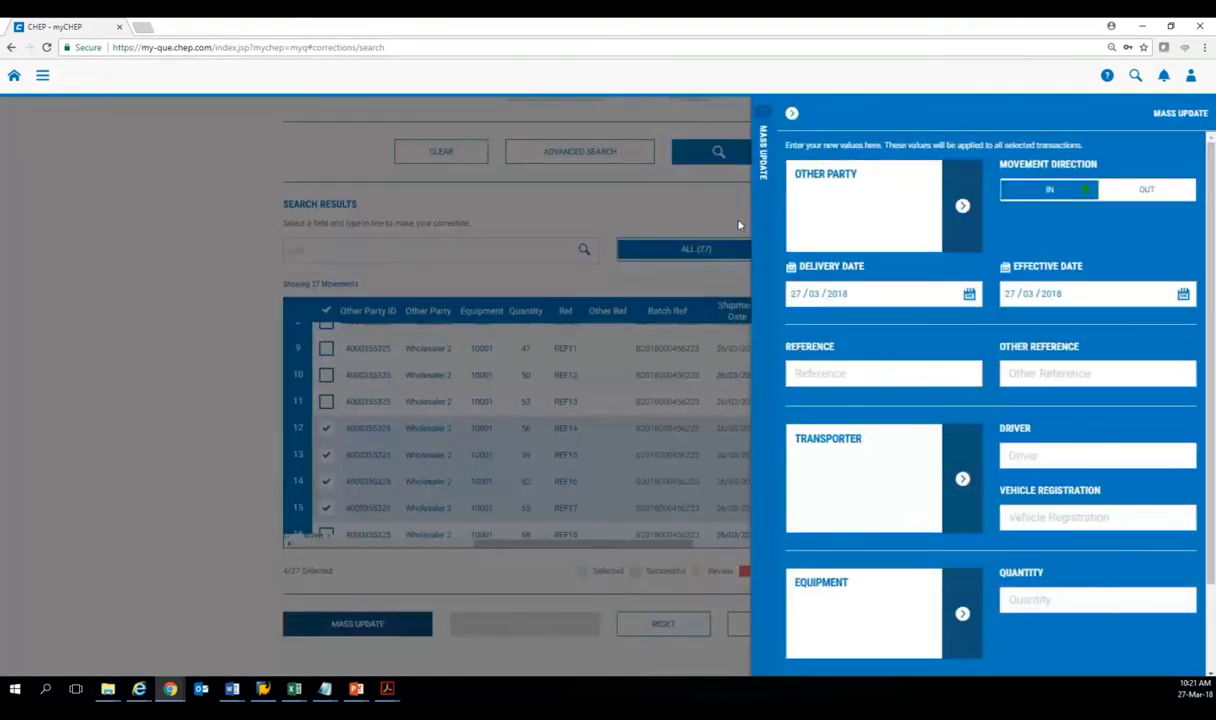
click(739, 225)
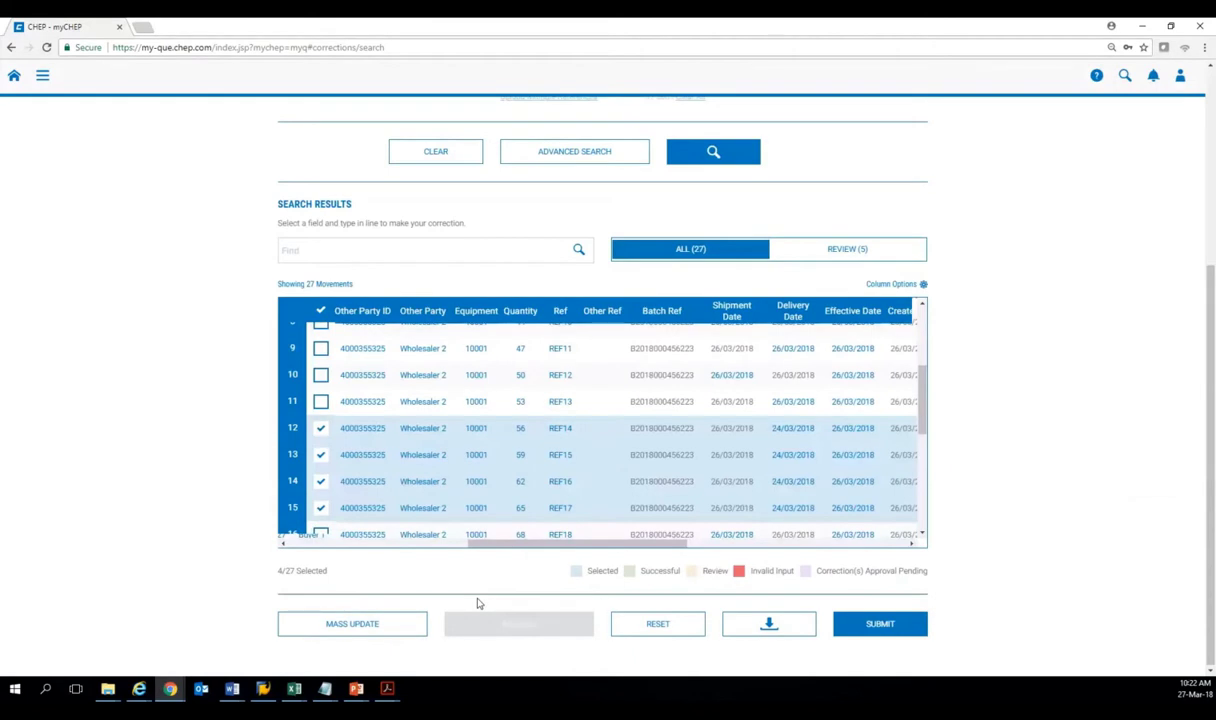
Reset all pending movement changes so REF14–REF17 return to delivery date 26/03/2018.
scroll(325, 388, left, 5)
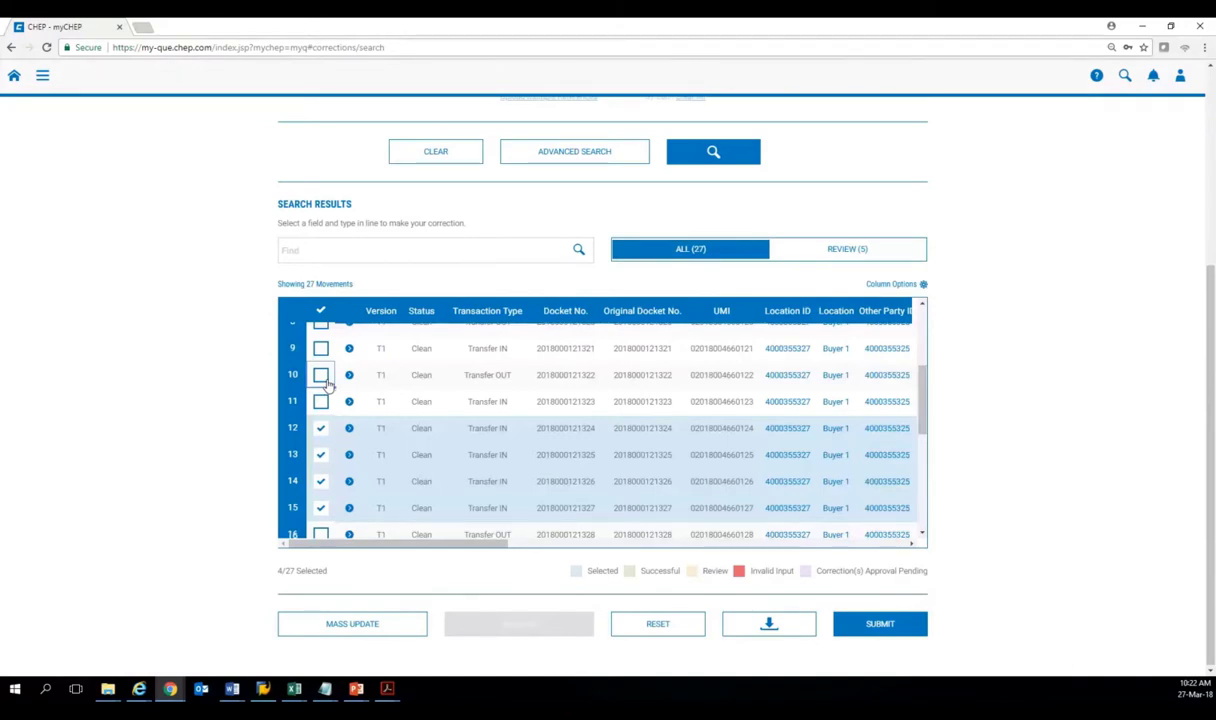
click(320, 376)
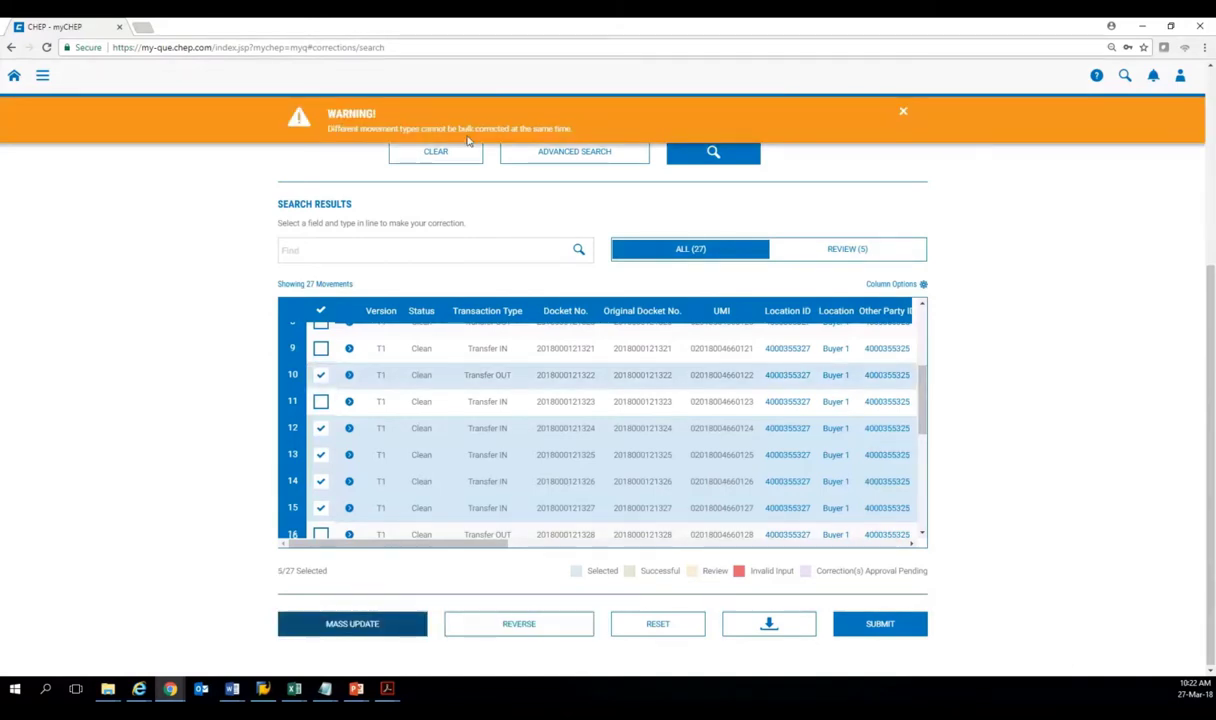
click(320, 375)
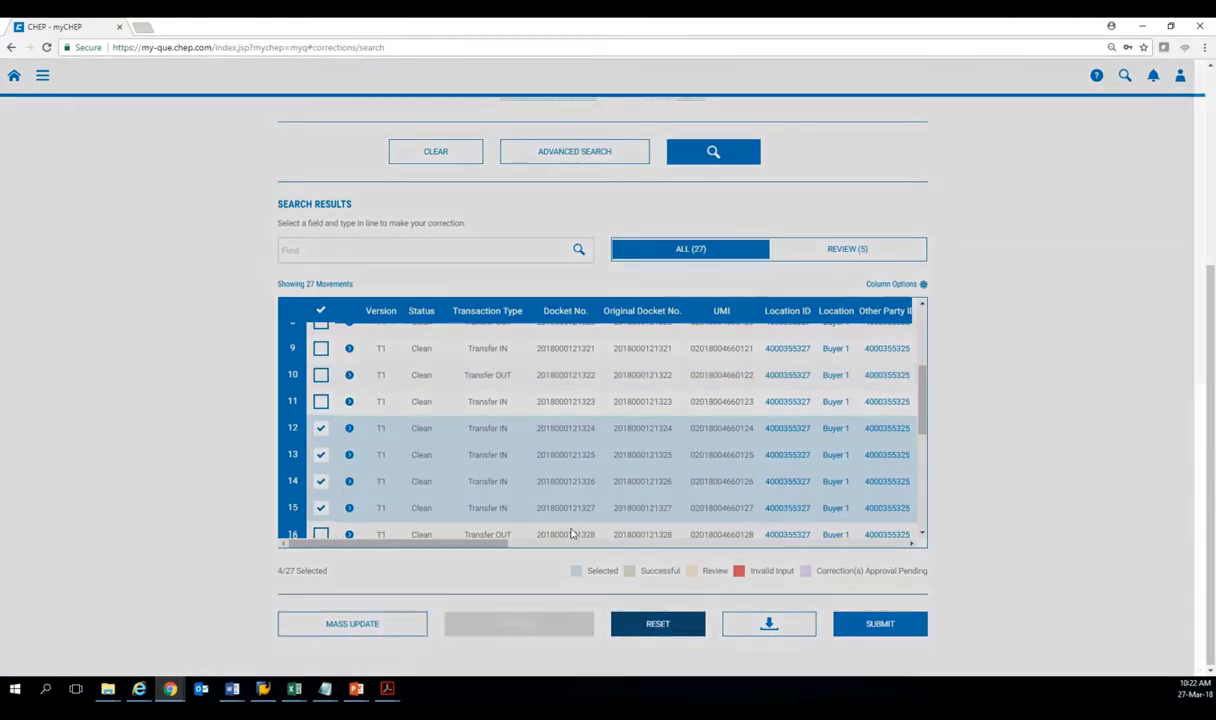
click(672, 628)
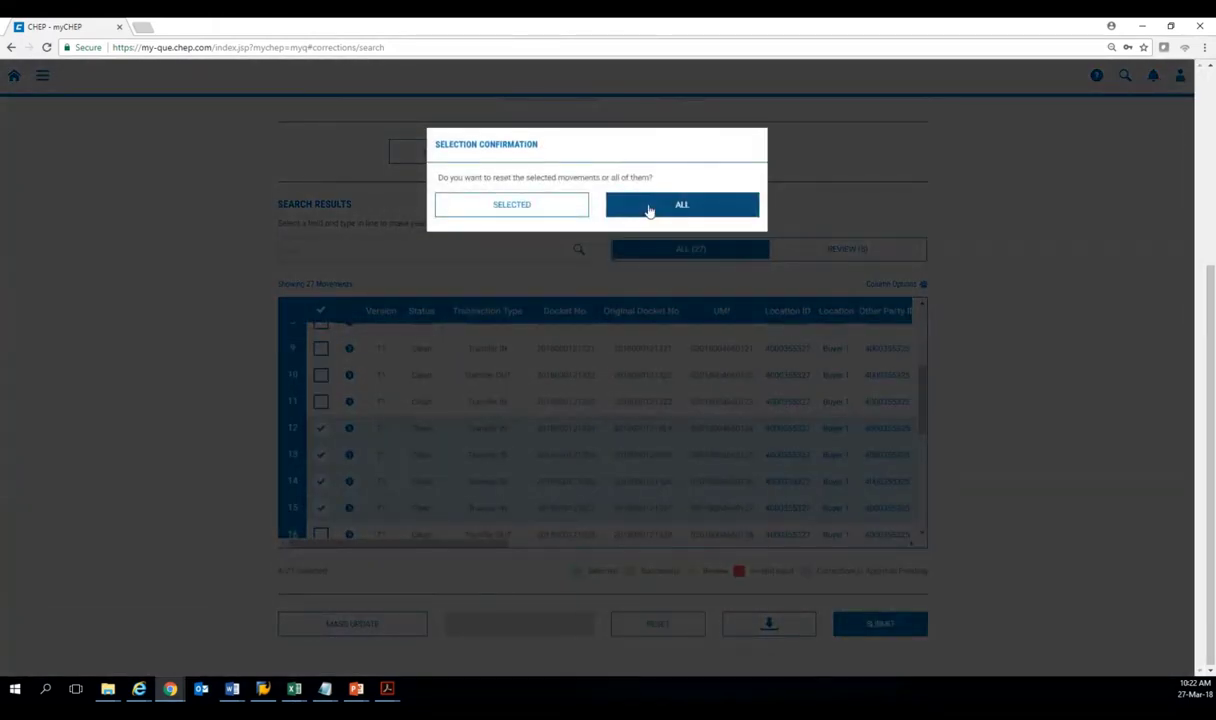
click(649, 207)
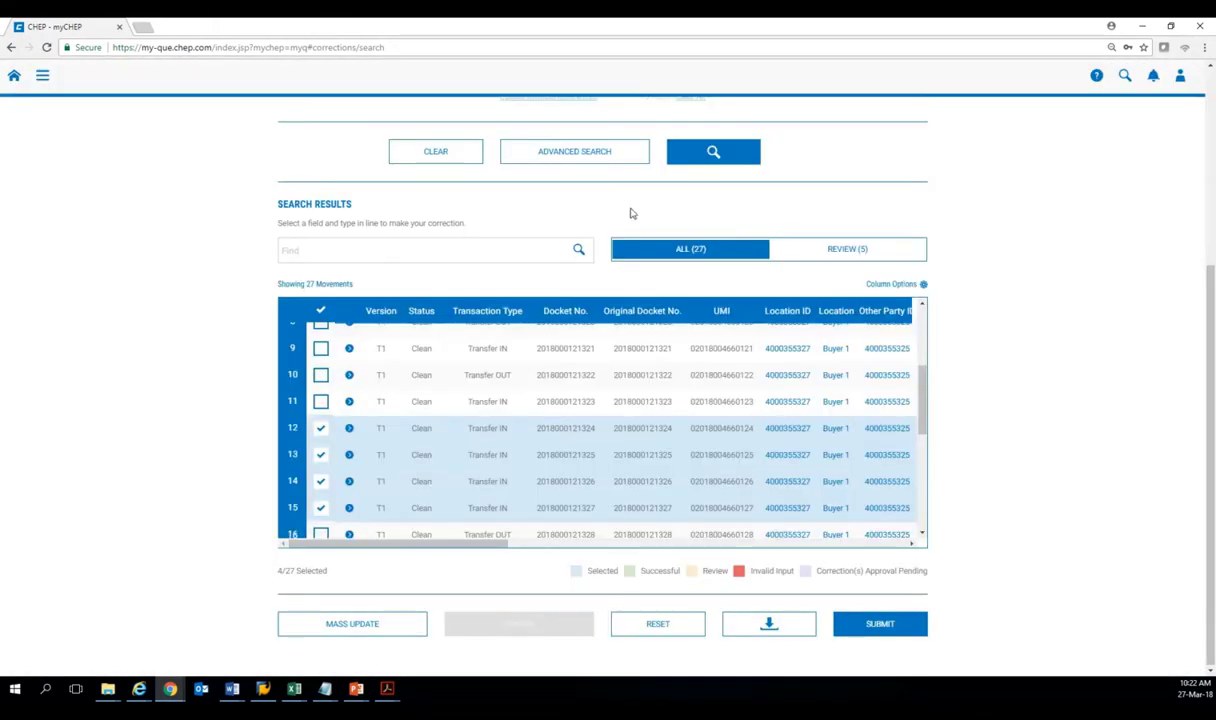
Deselect rows 12–15 so no movements remain selected, and scroll the grid right.
click(321, 428)
click(321, 455)
click(321, 481)
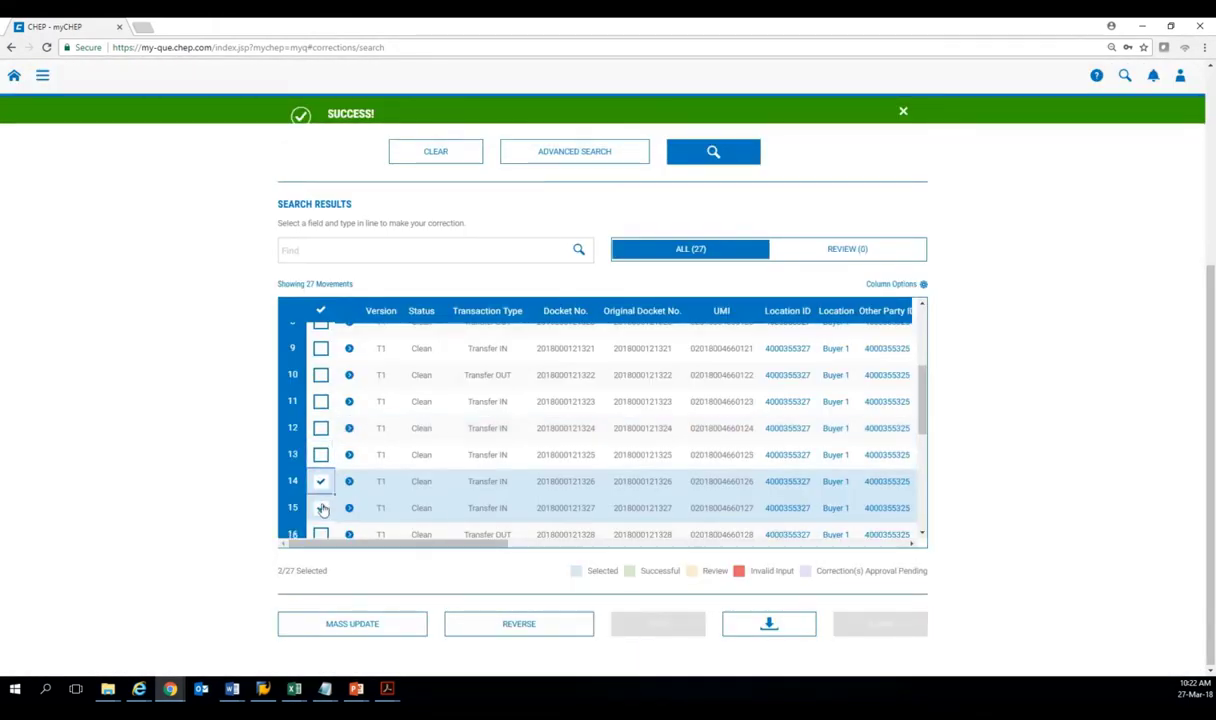
click(321, 508)
drag(375, 544, 436, 553)
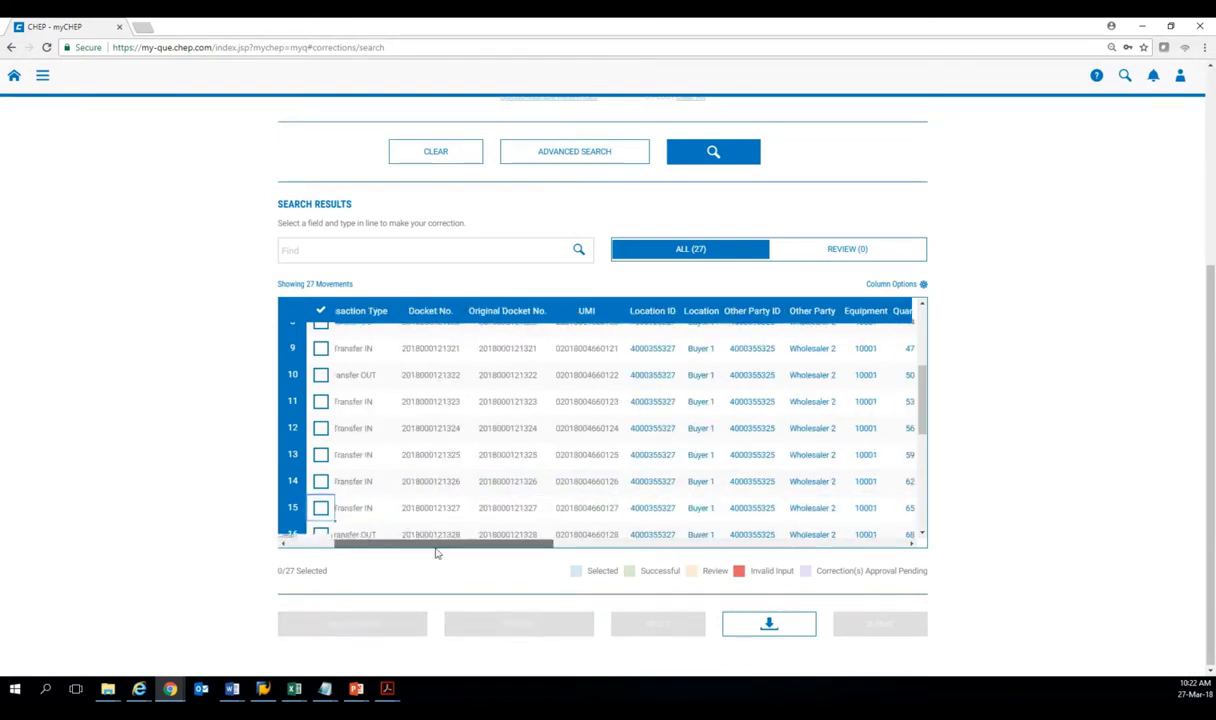
drag(436, 553, 631, 548)
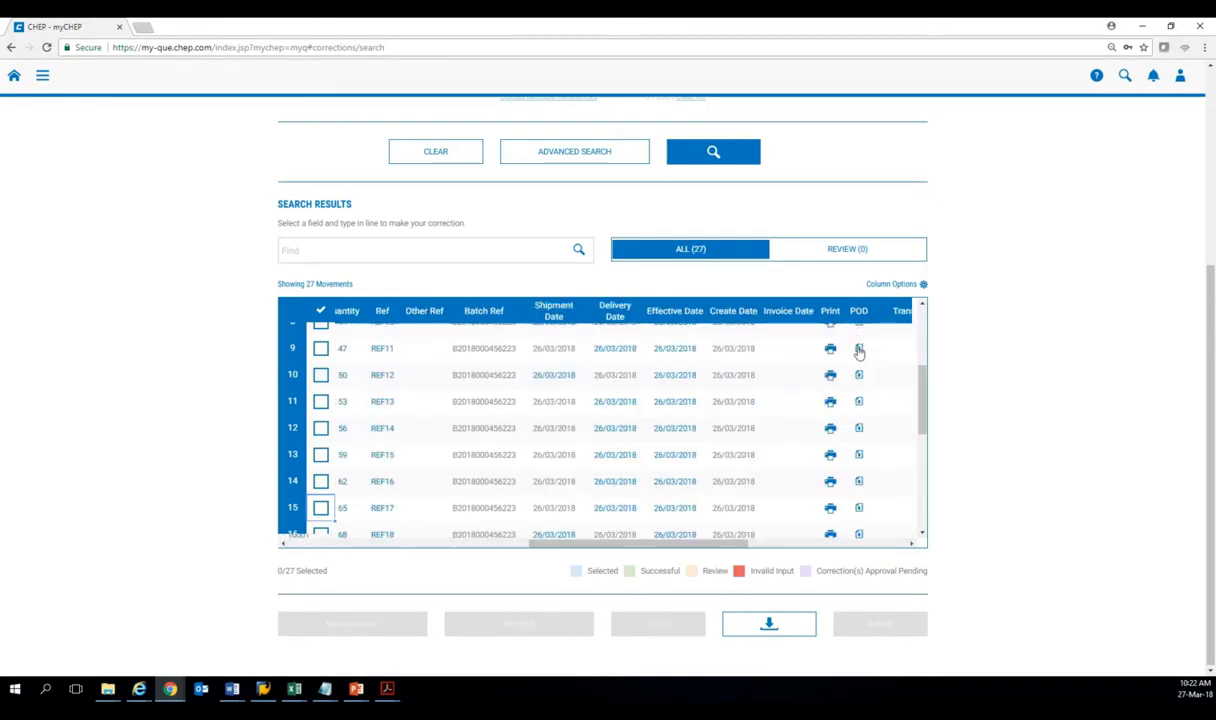
click(859, 349)
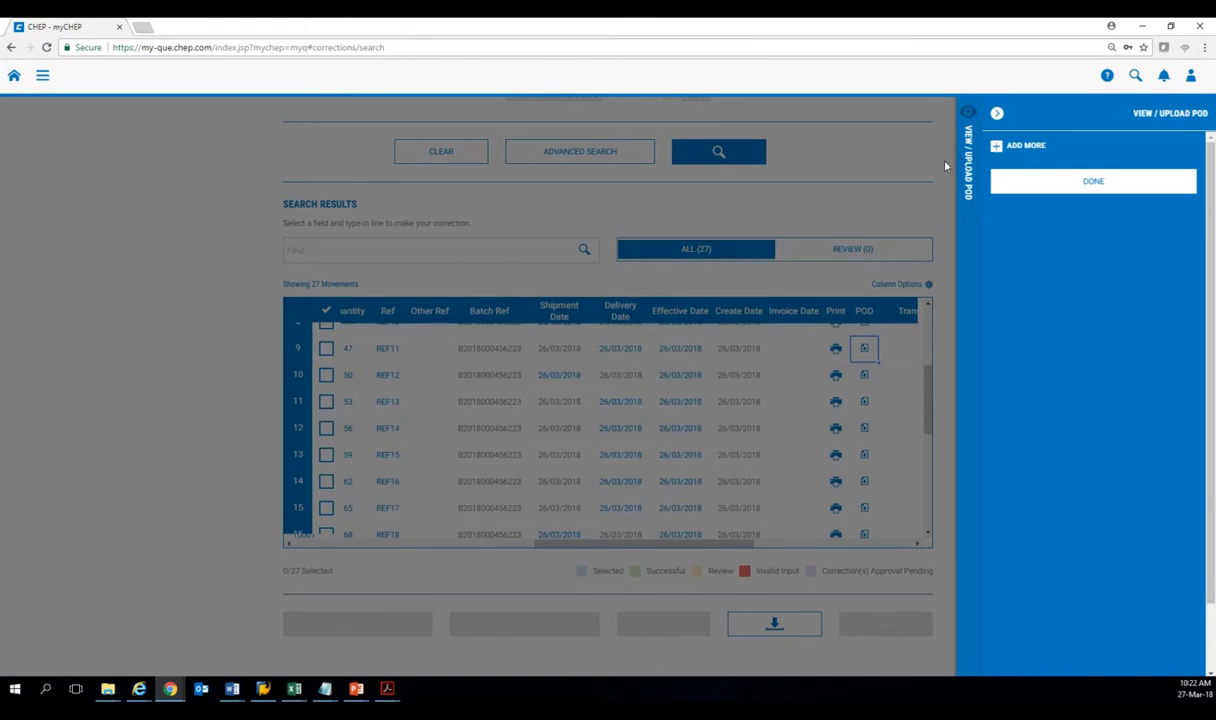
click(945, 164)
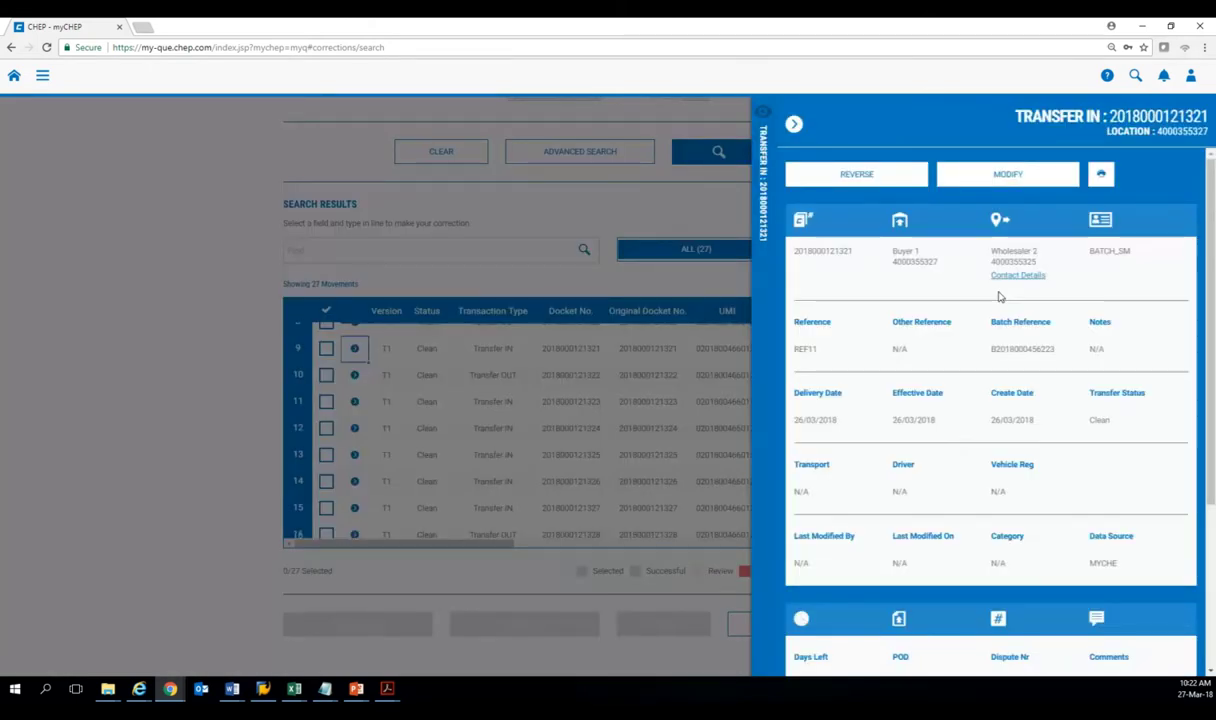
click(1015, 276)
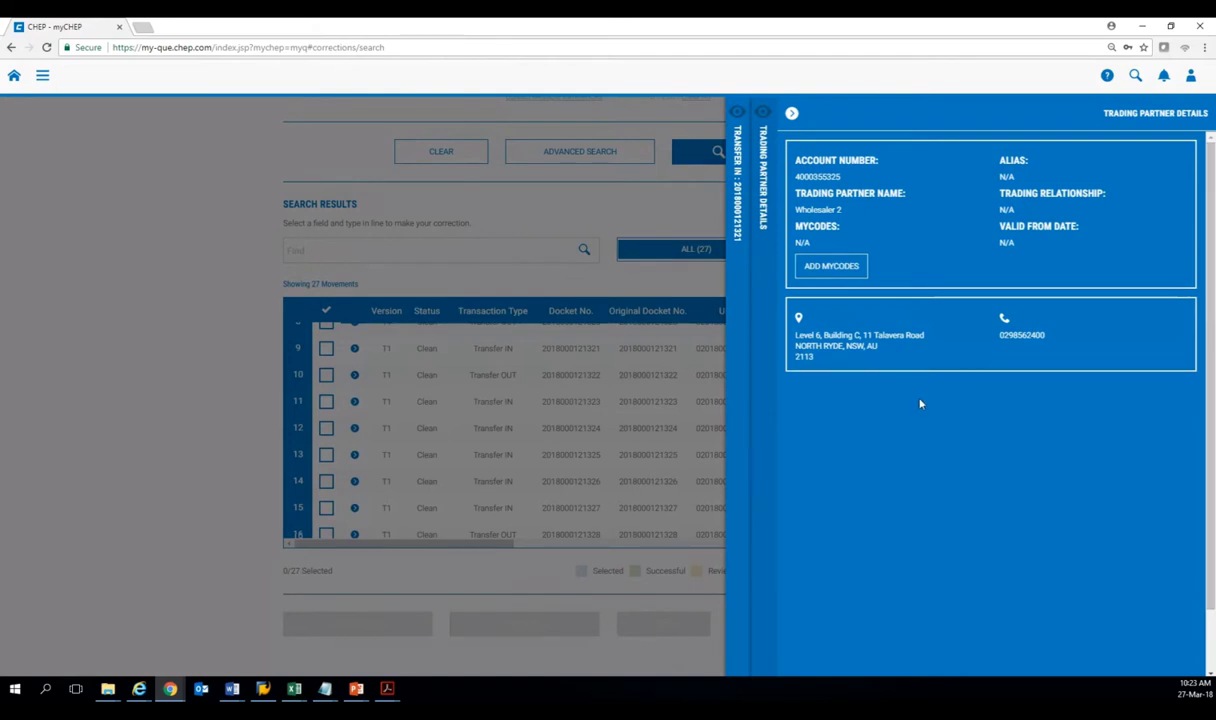
click(740, 285)
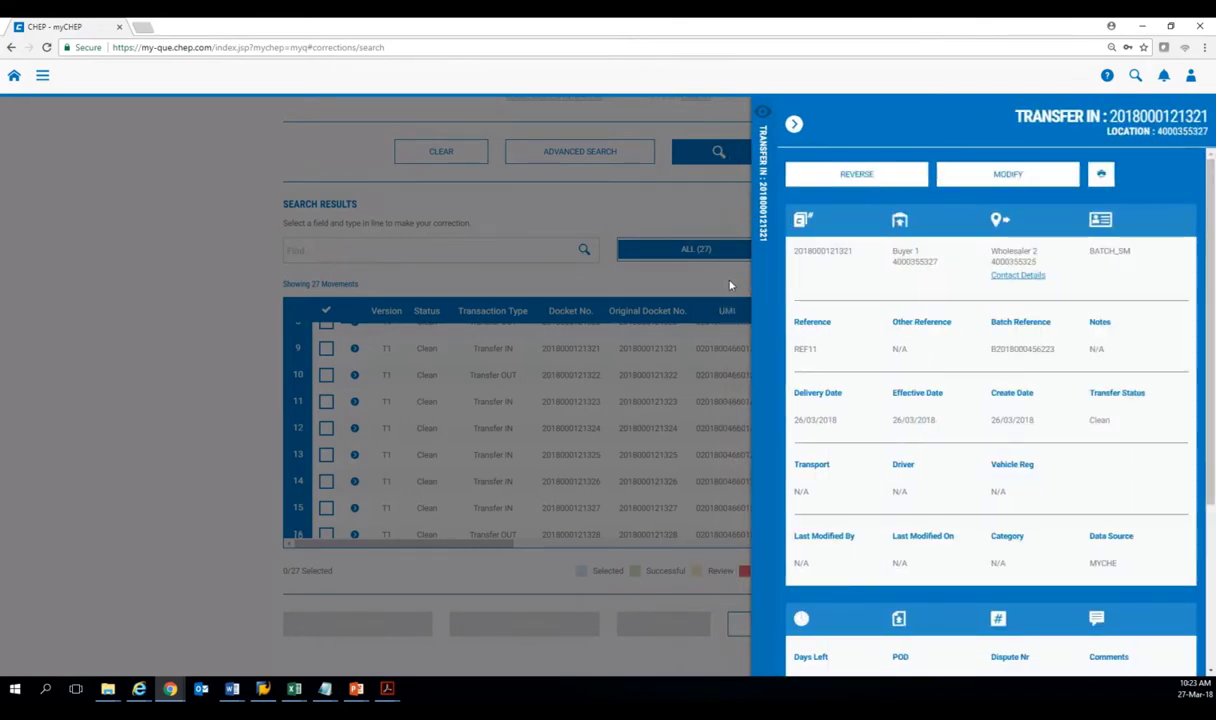
click(730, 283)
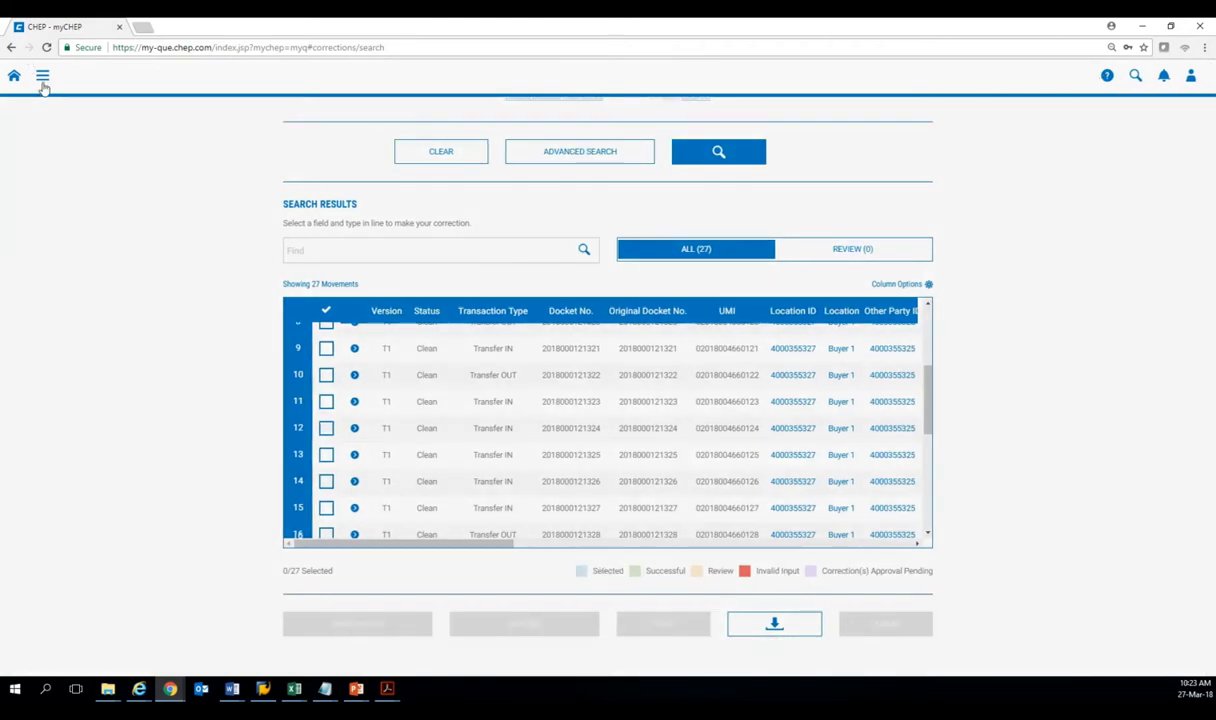
Go to Reports, then Transaction Activity Report, and open its Scheduled Reports list.
click(42, 80)
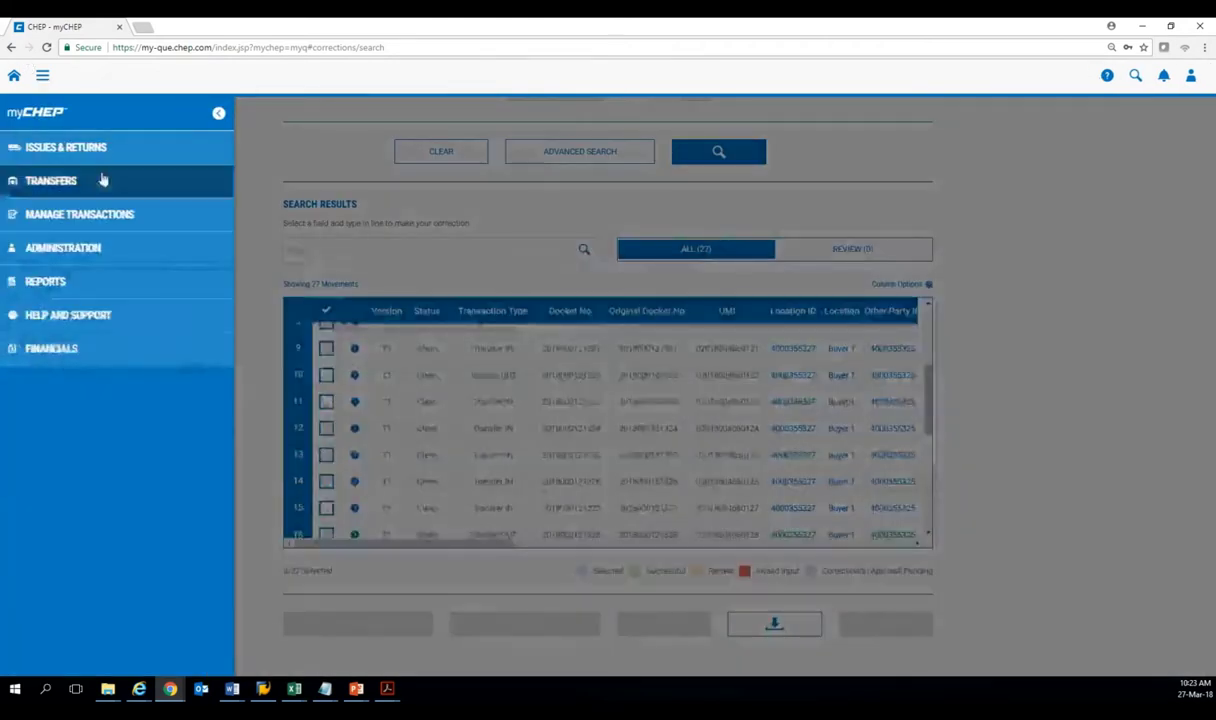
click(40, 283)
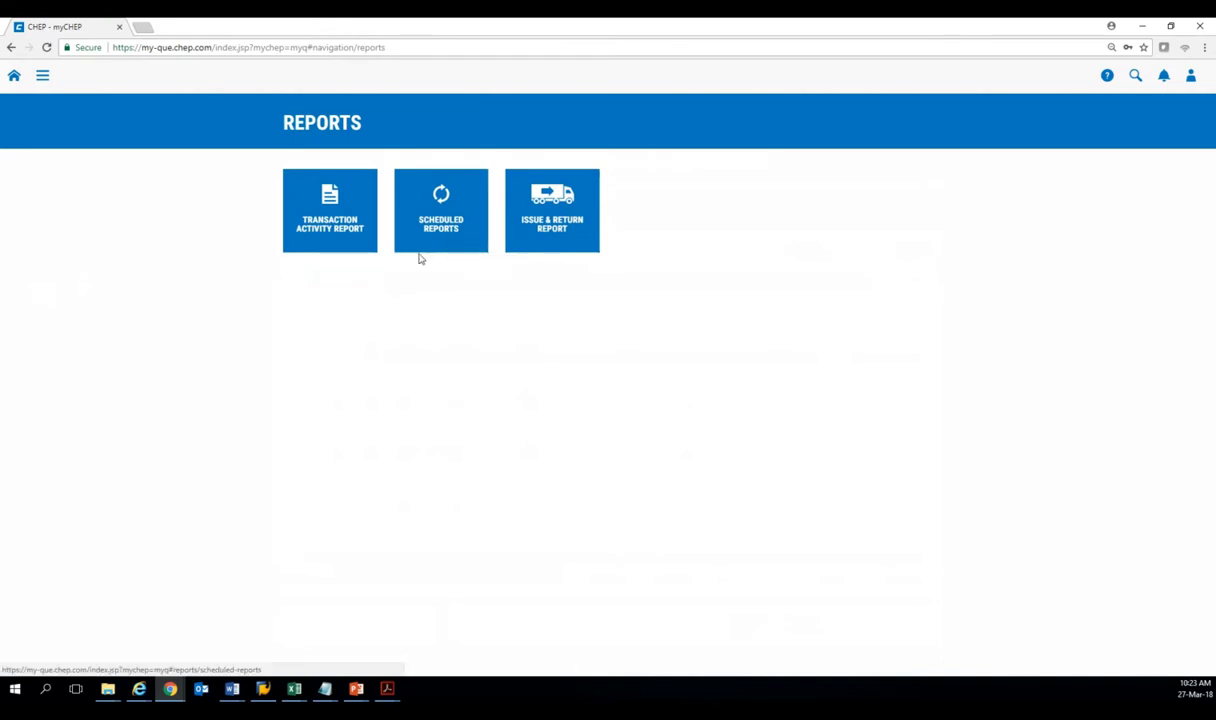
click(356, 207)
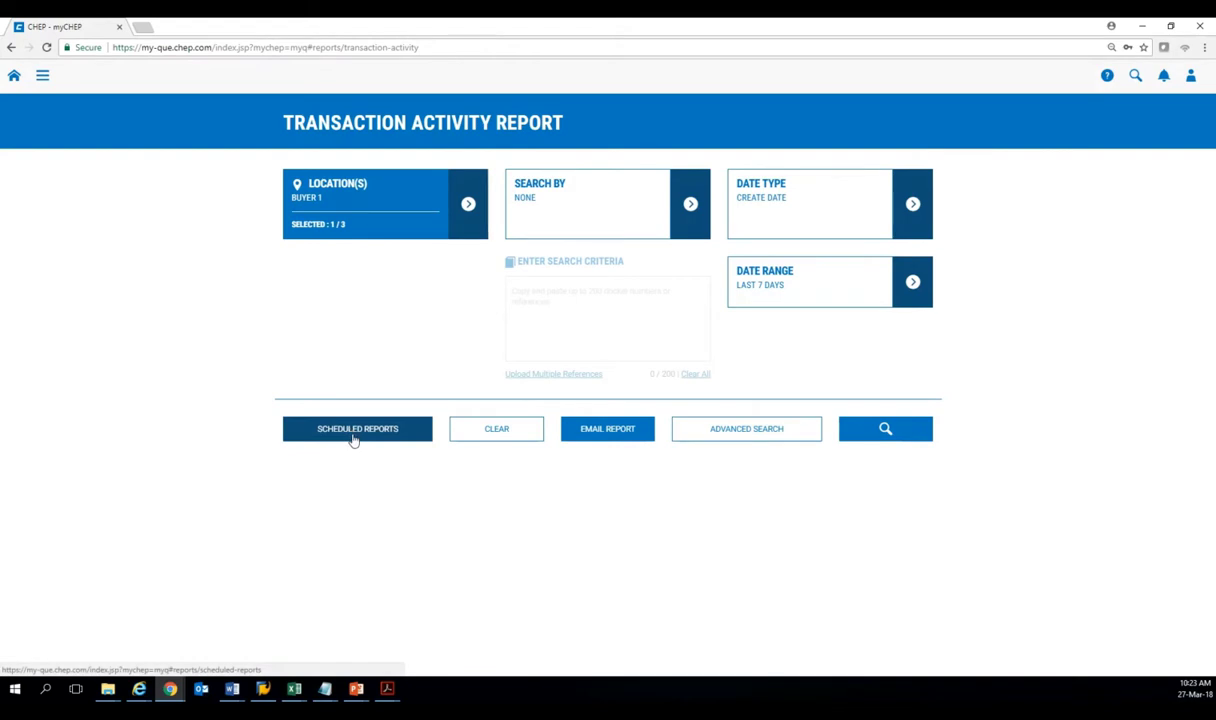
click(354, 437)
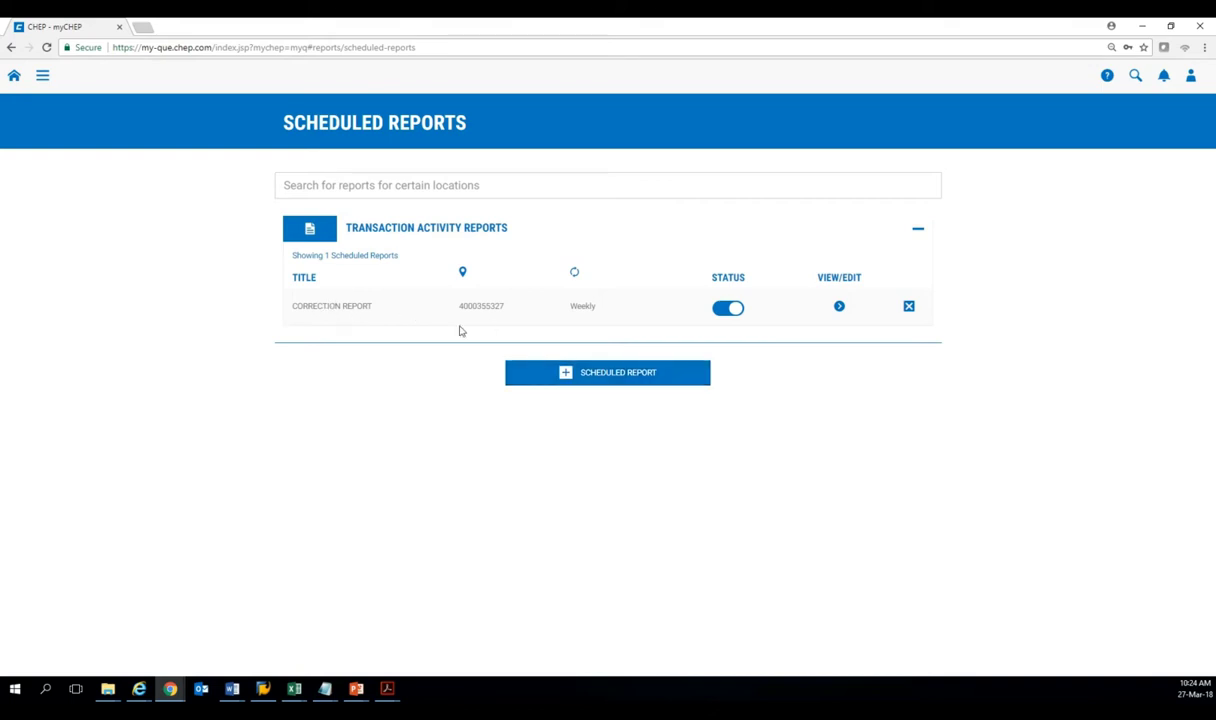
Create a new scheduled report recurring weekly on Monday.
click(599, 376)
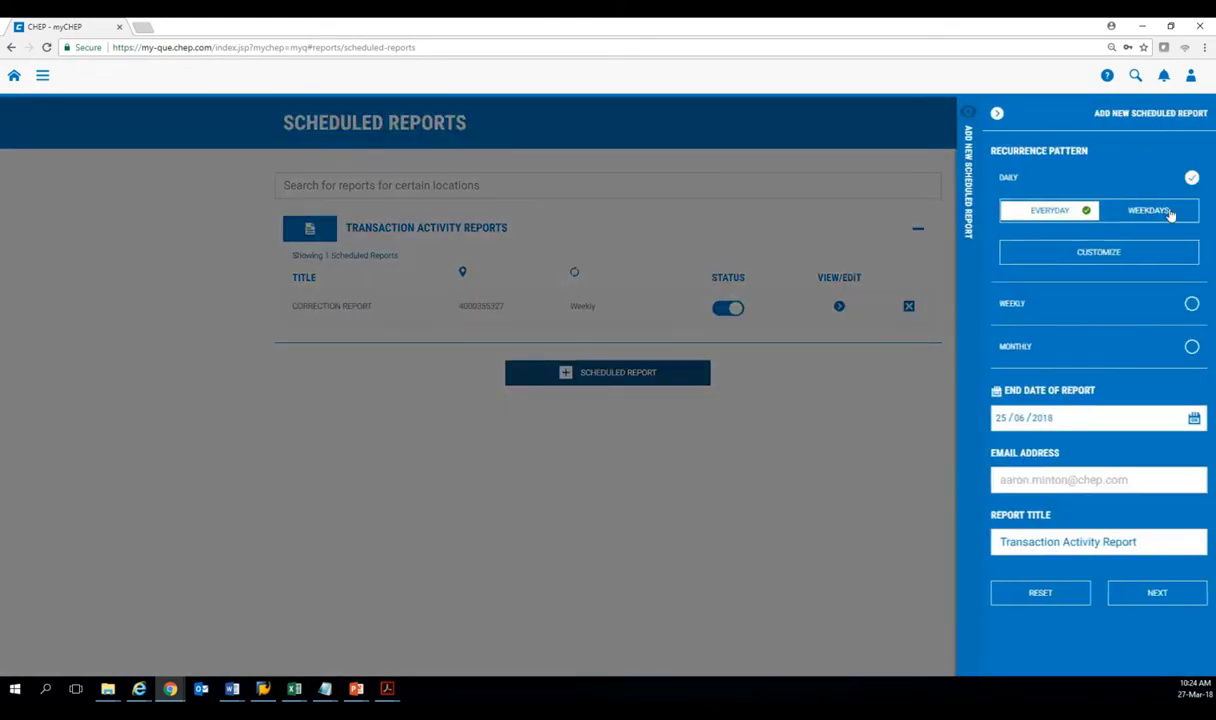
click(1099, 253)
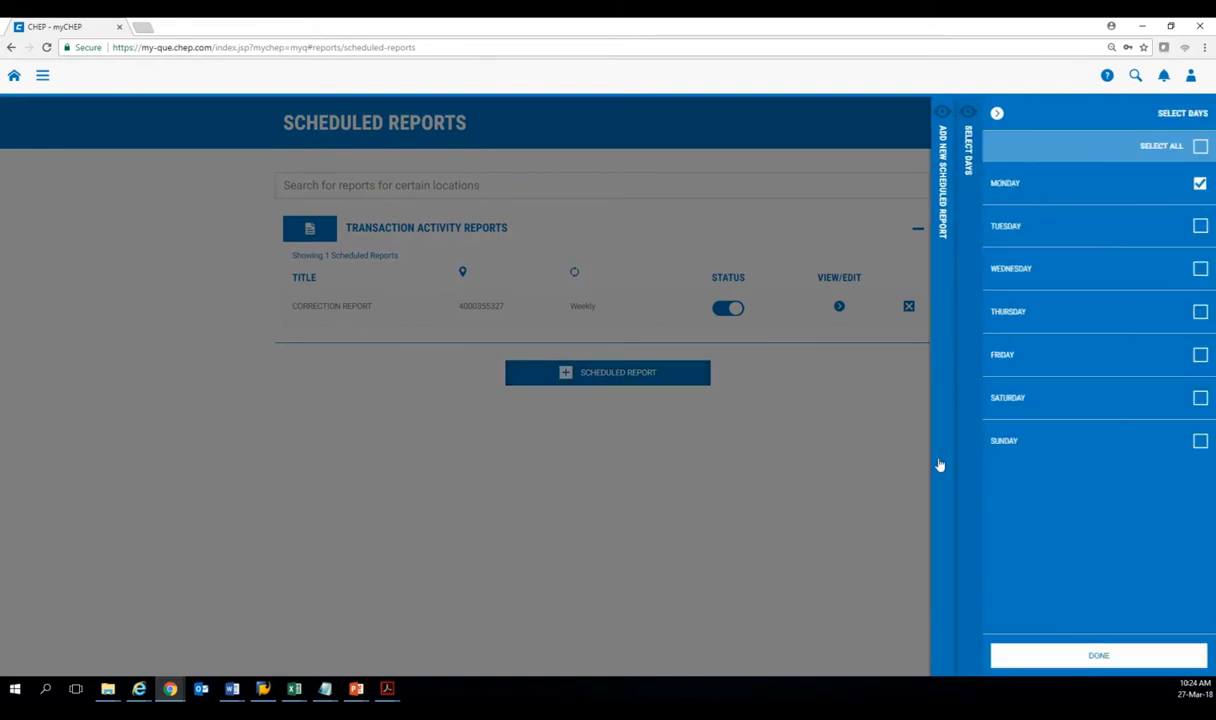
click(942, 430)
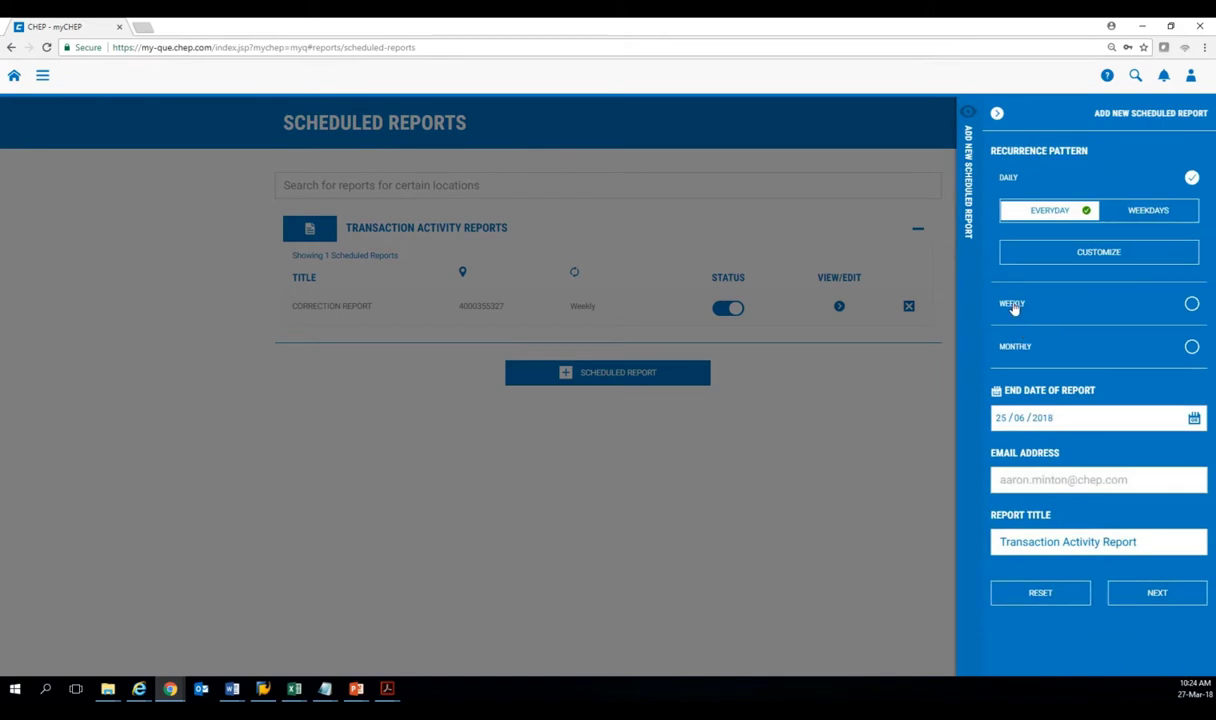
click(1190, 305)
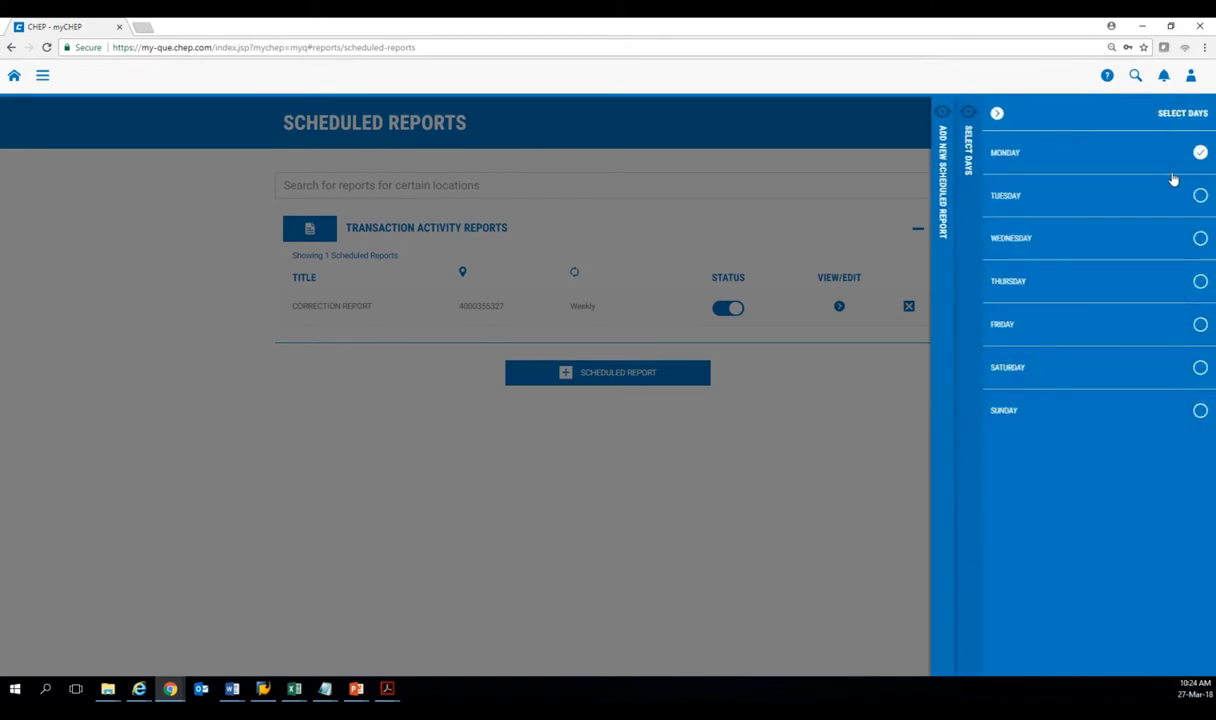
click(997, 113)
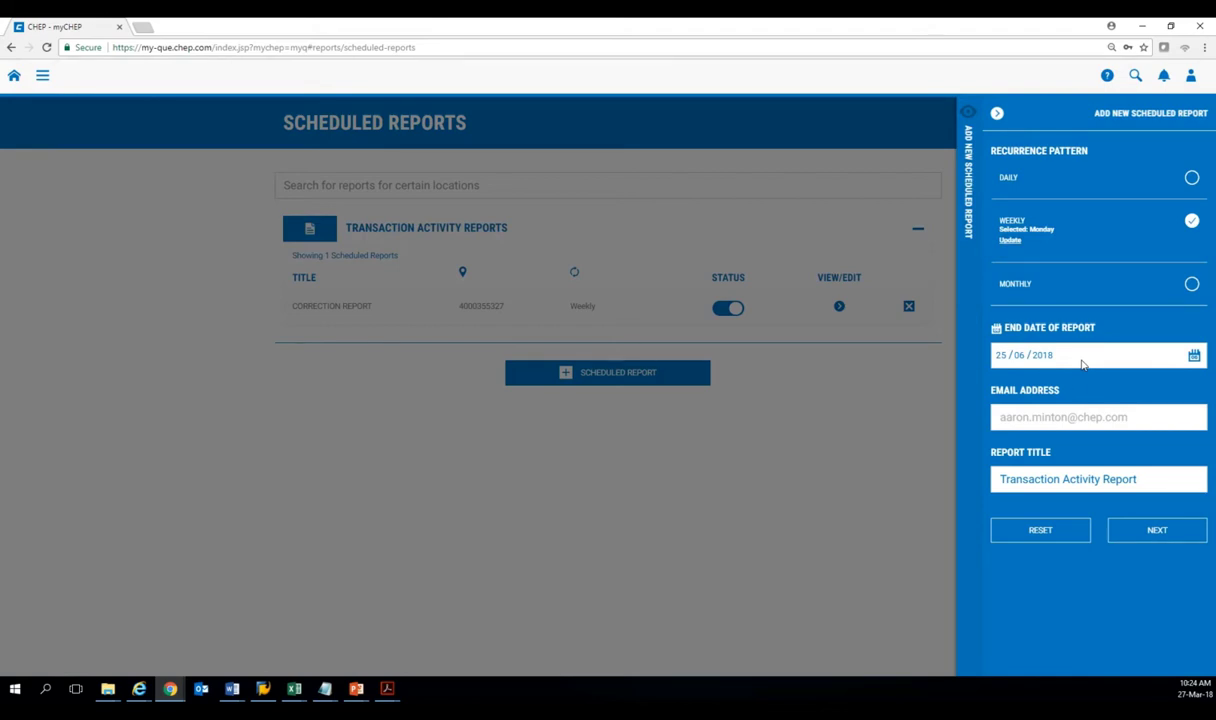
Review the report parameters and transaction type list, then close the panel back to Scheduled Reports.
click(1140, 547)
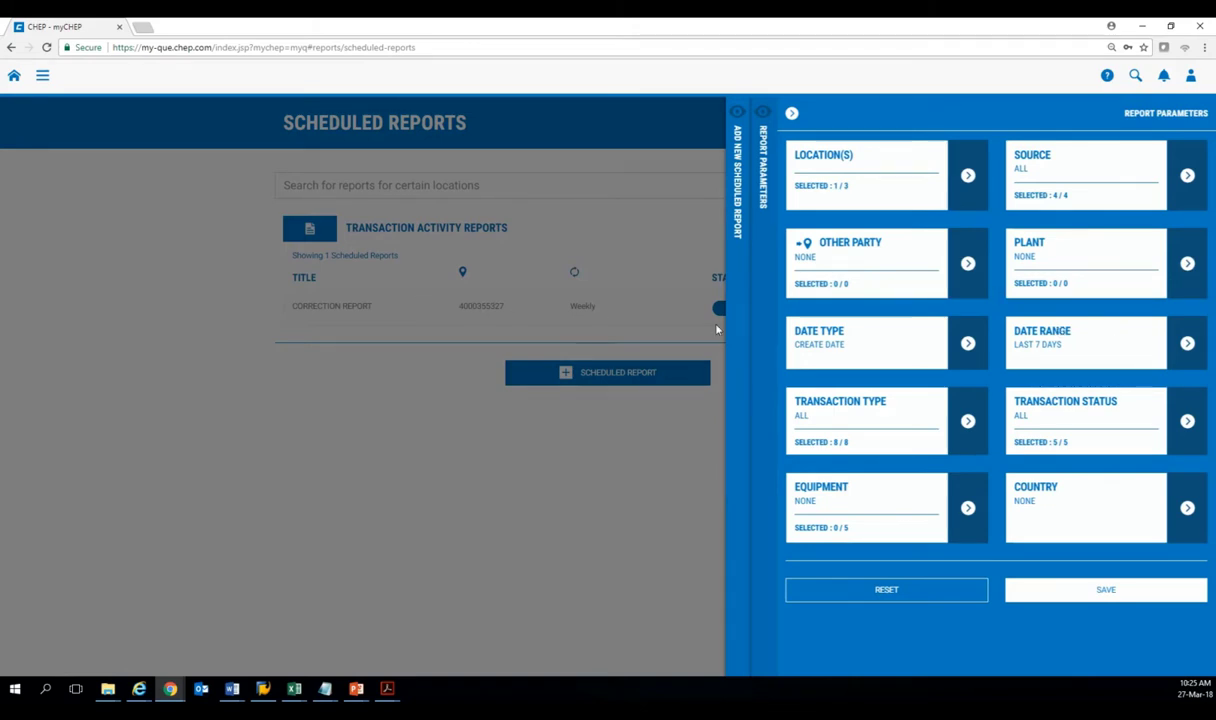
click(968, 421)
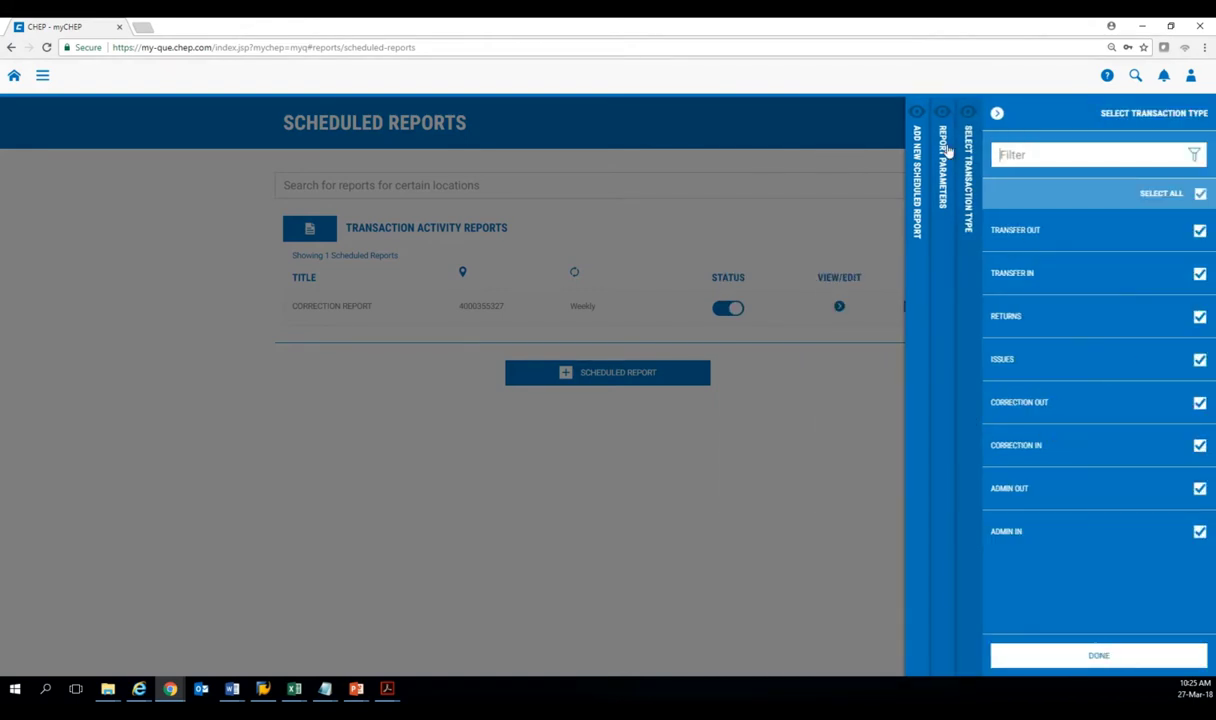
click(945, 150)
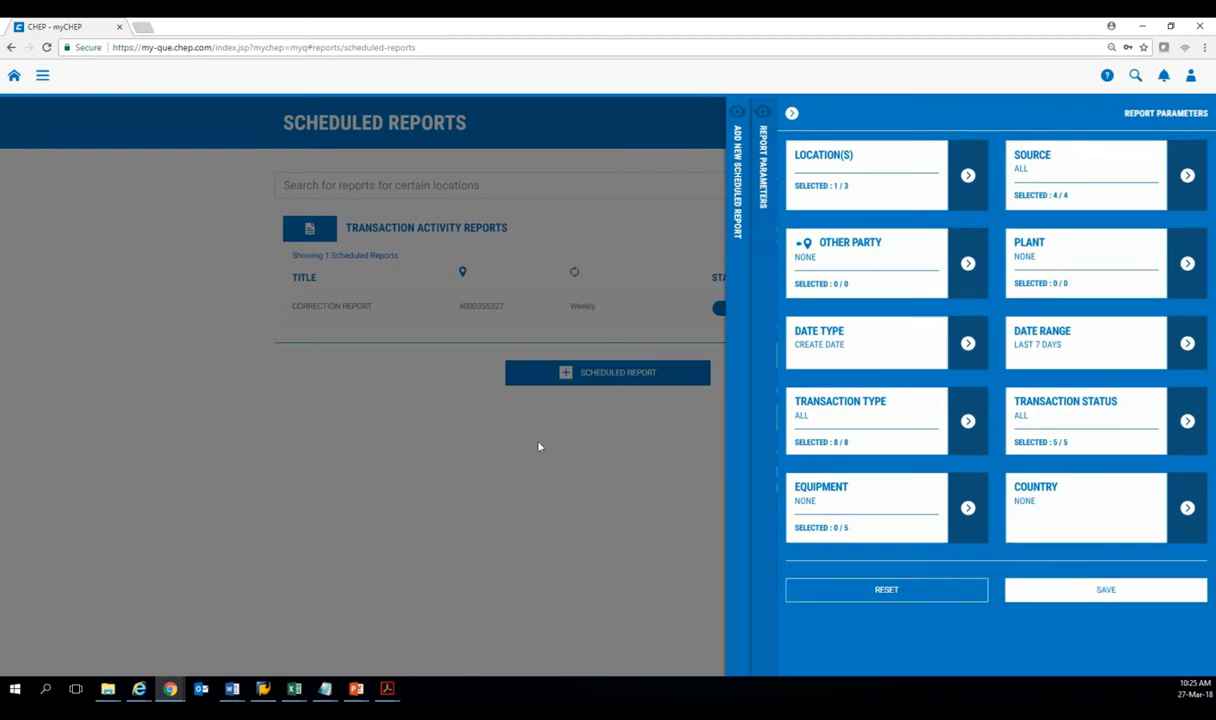
click(510, 418)
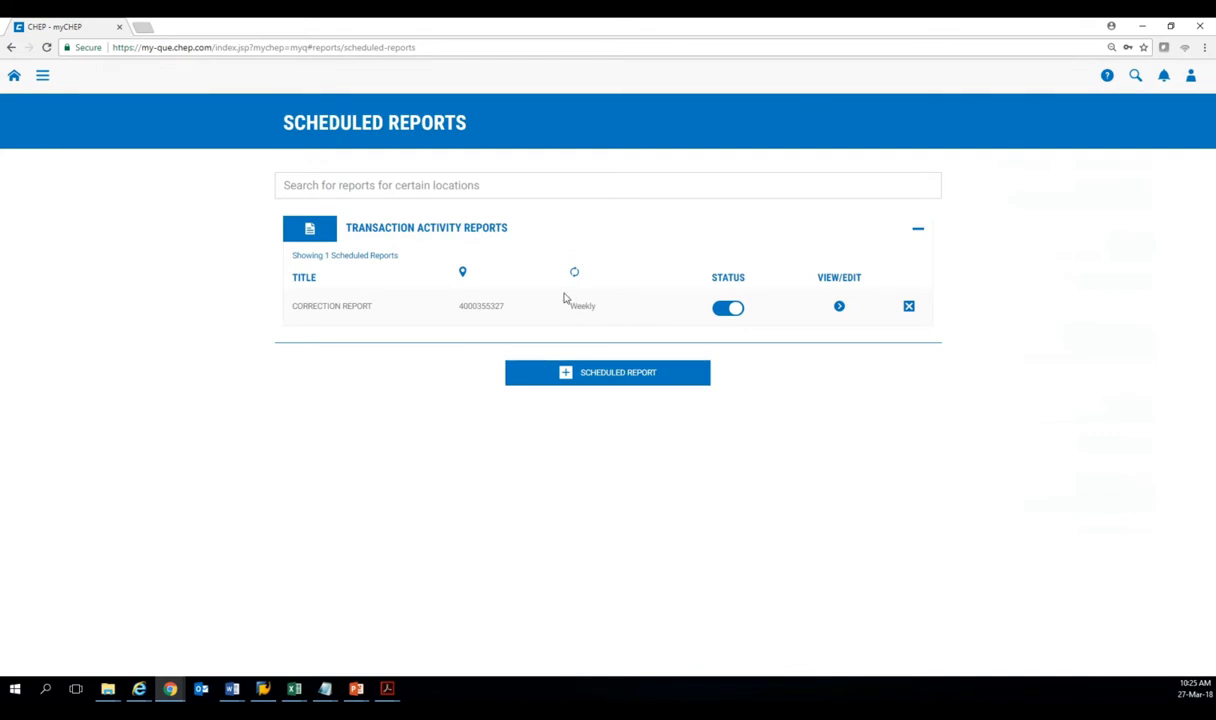
Open the Issue & Return Report from the Reports section of the menu.
click(42, 77)
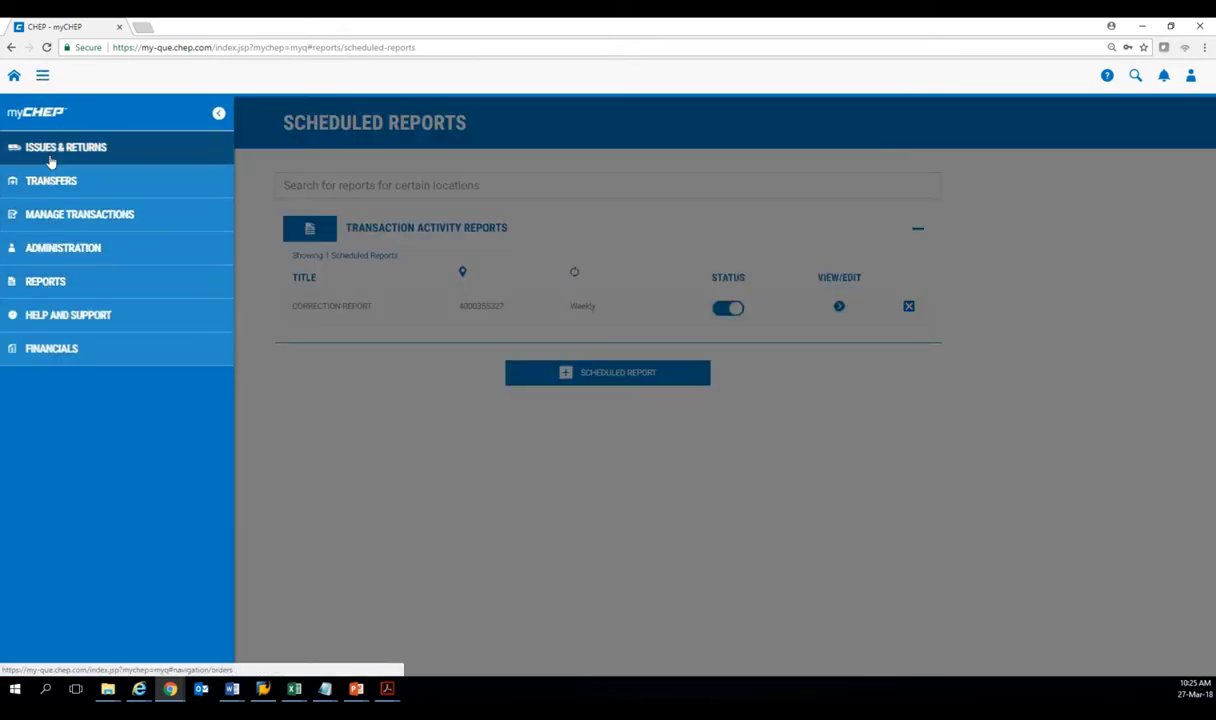
click(68, 278)
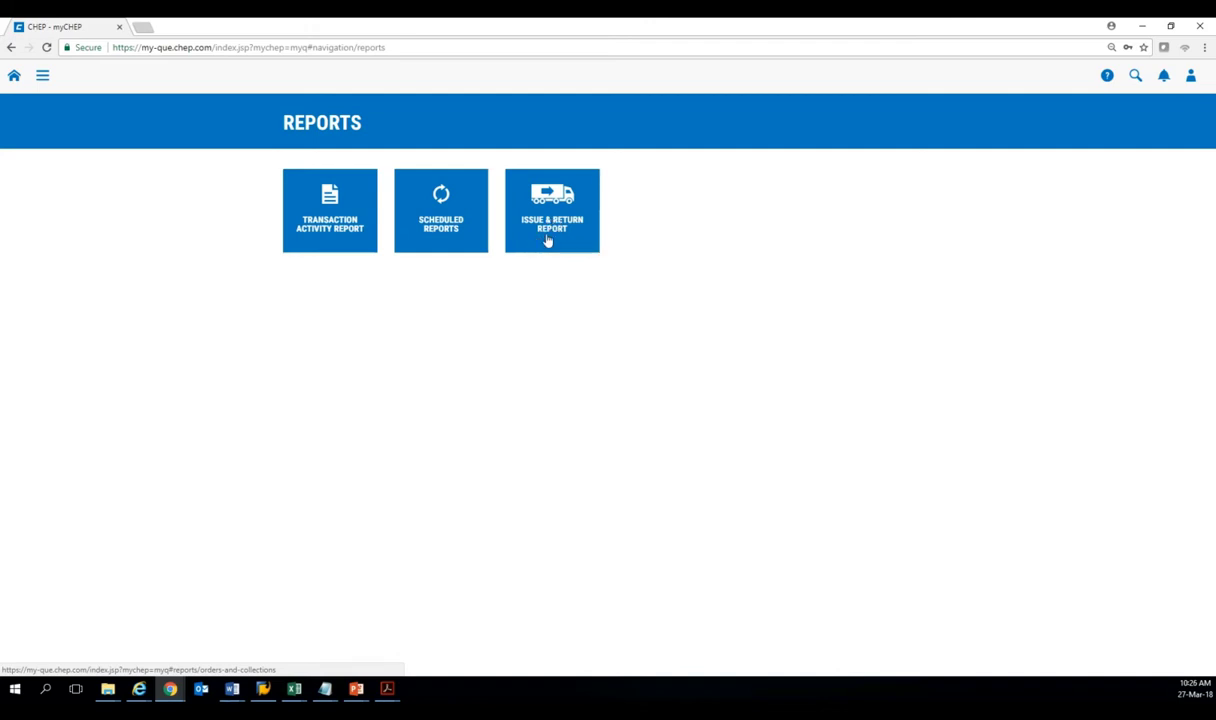
click(548, 240)
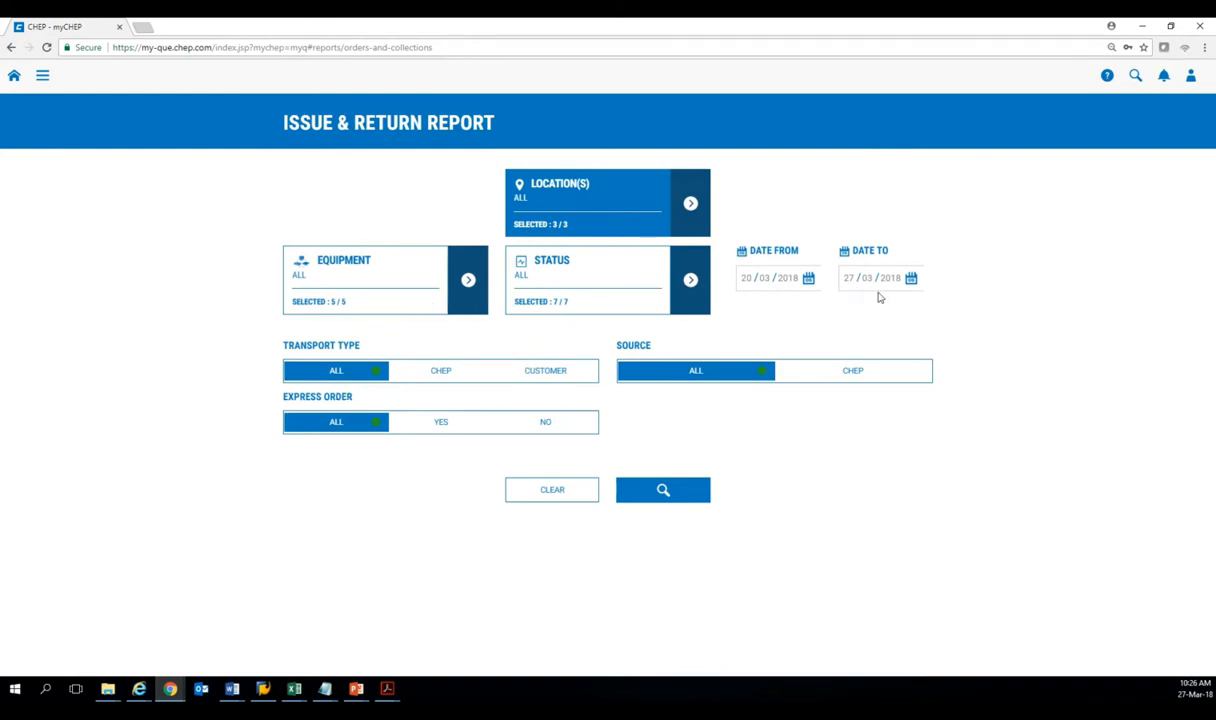
Run the report with an end date of 11/04/2018, returning 30 transactions.
click(910, 279)
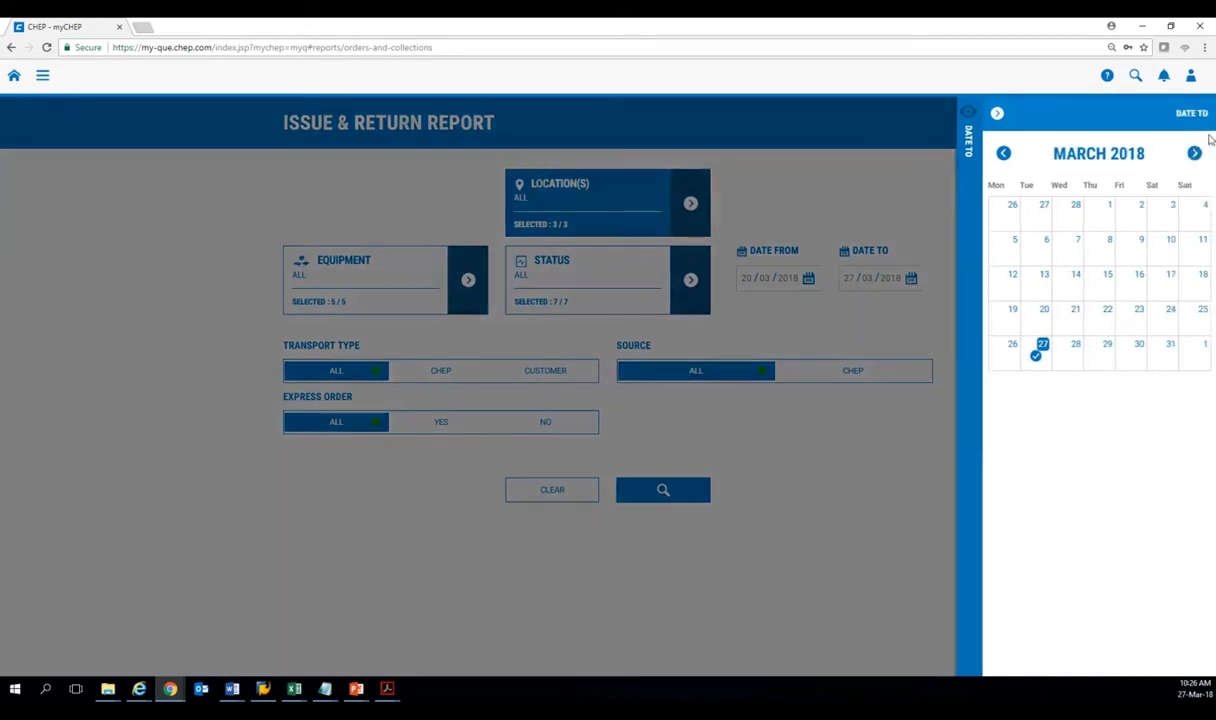
click(1194, 154)
click(1045, 273)
click(656, 490)
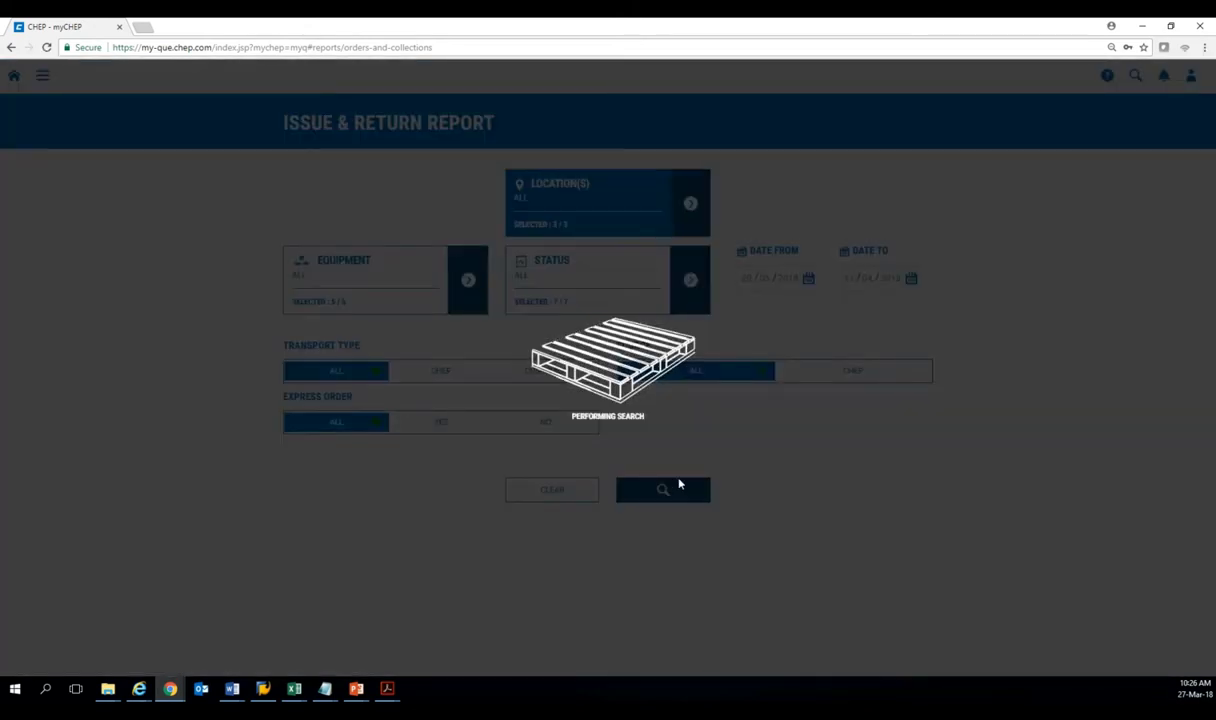
scroll(630, 418, down, 3)
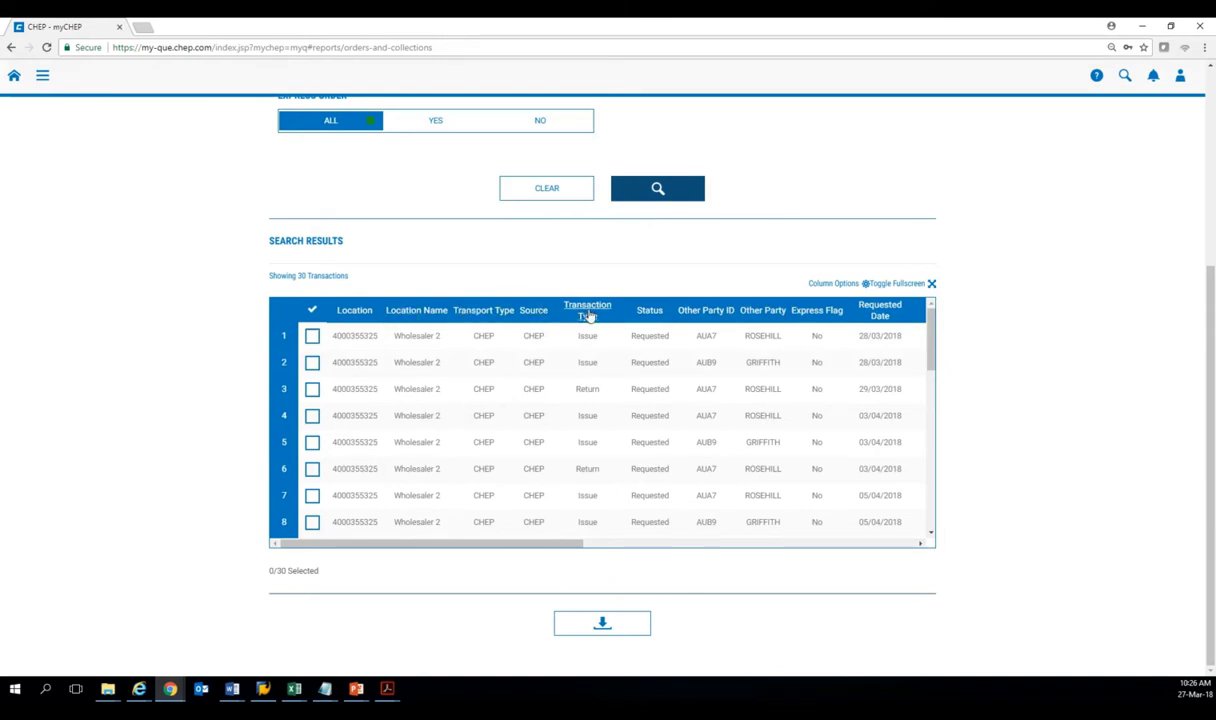
View the 30 results full screen, then return to the normal view.
click(898, 284)
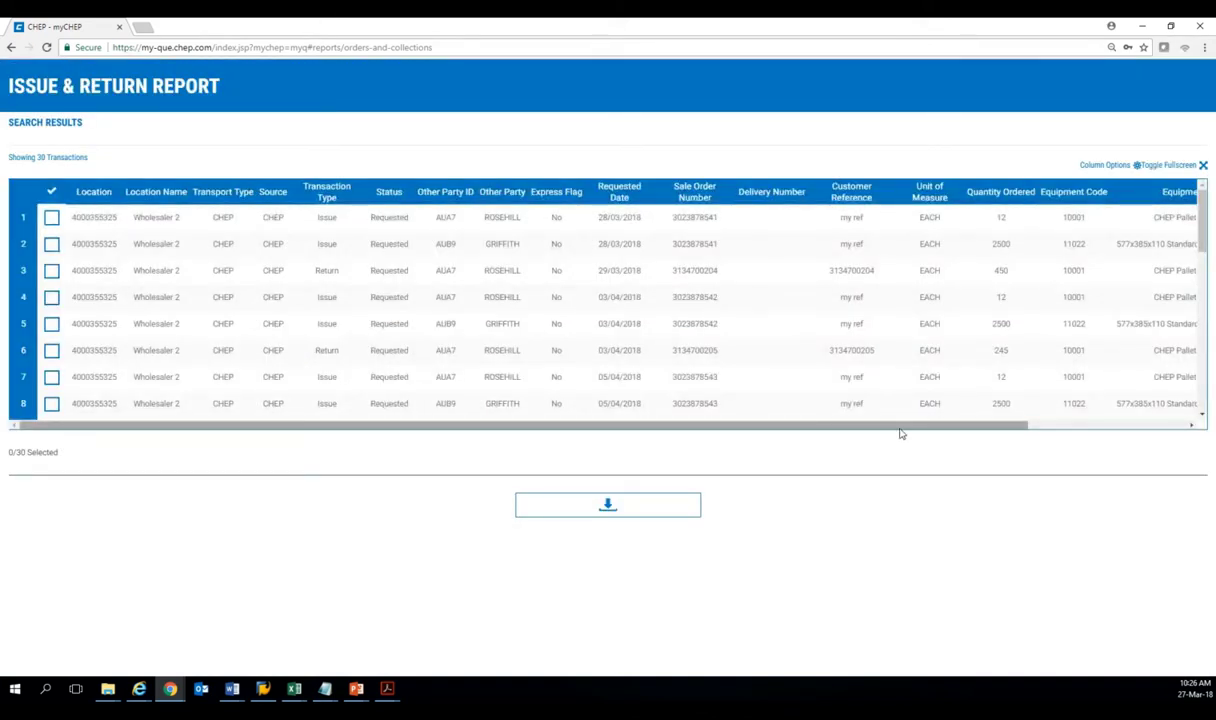
drag(904, 426, 948, 428)
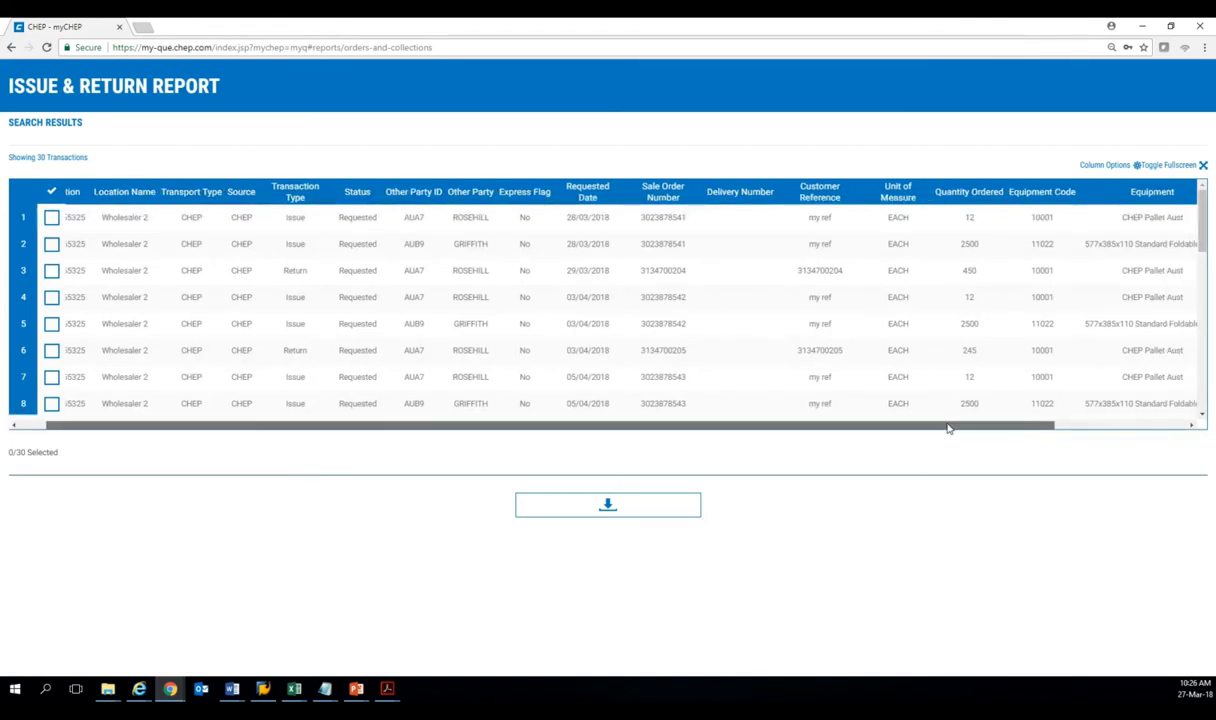
drag(948, 428, 644, 95)
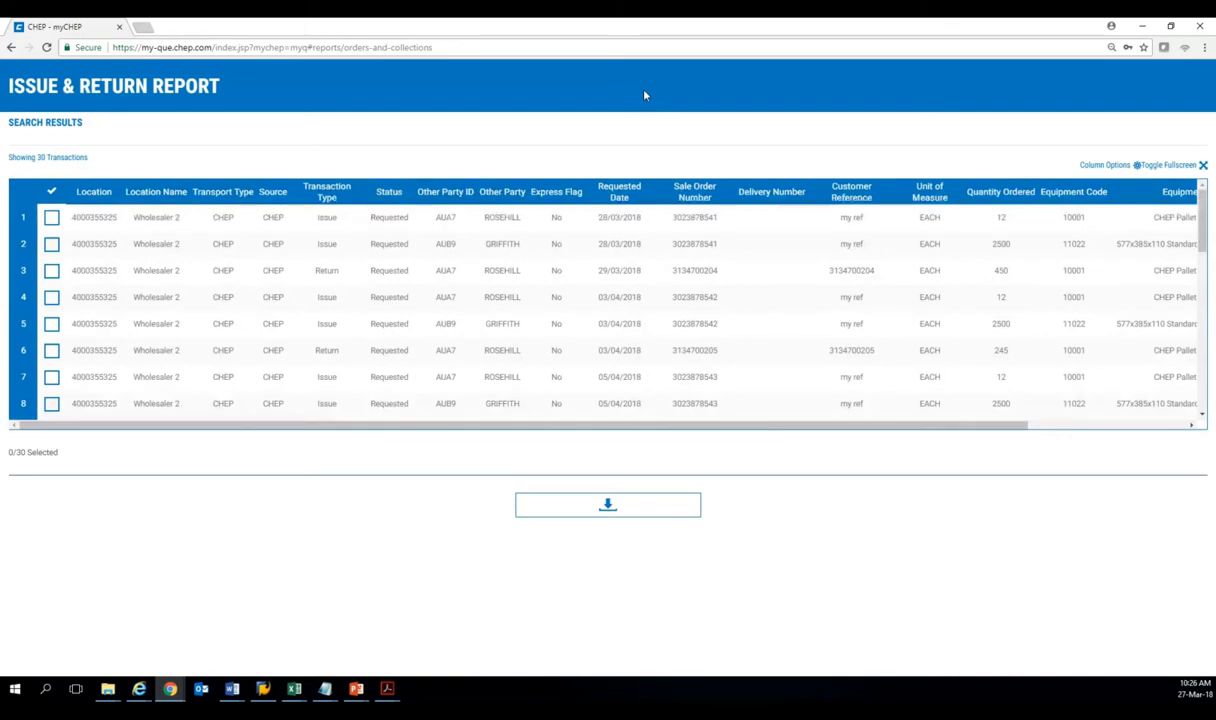
click(1178, 165)
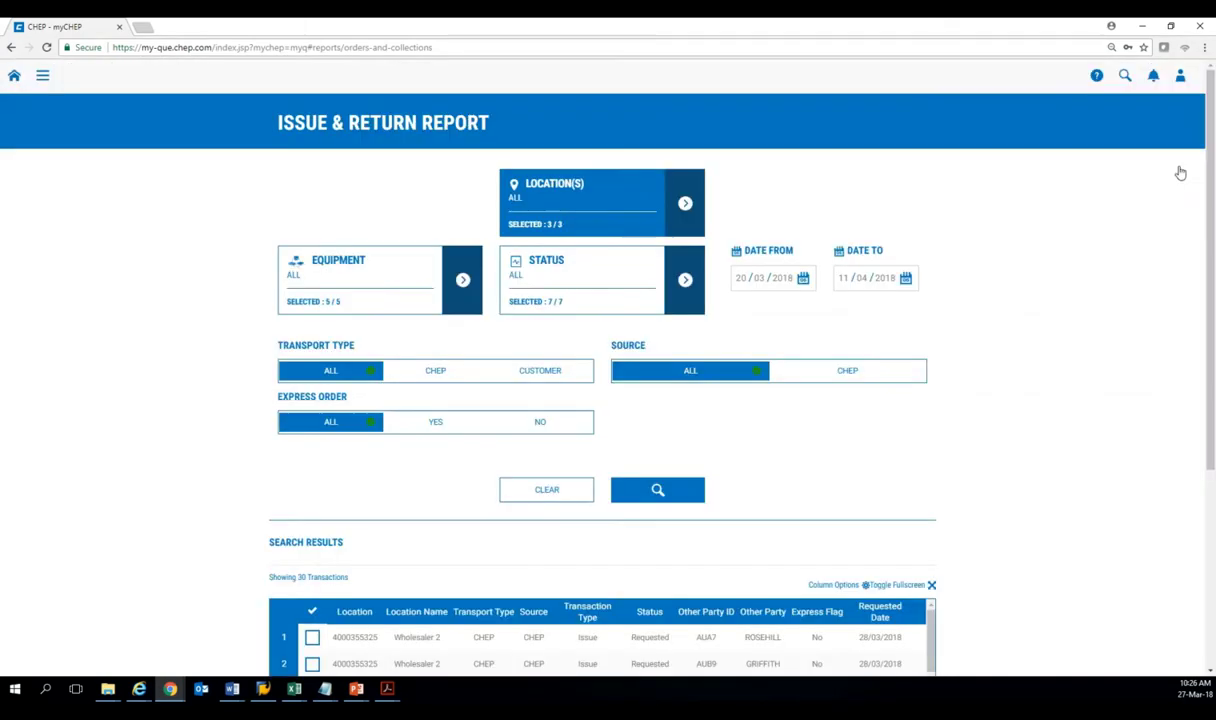
click(41, 77)
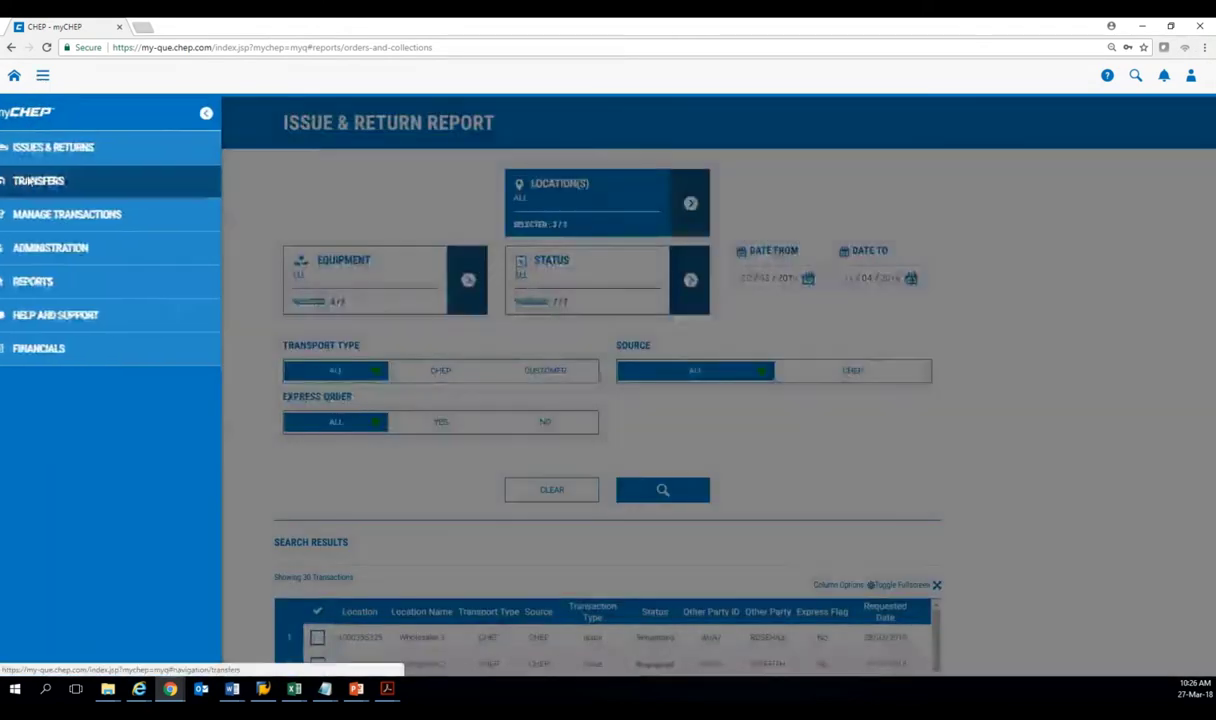
Open Bulk Transfer Capture from the Transfers section.
click(28, 181)
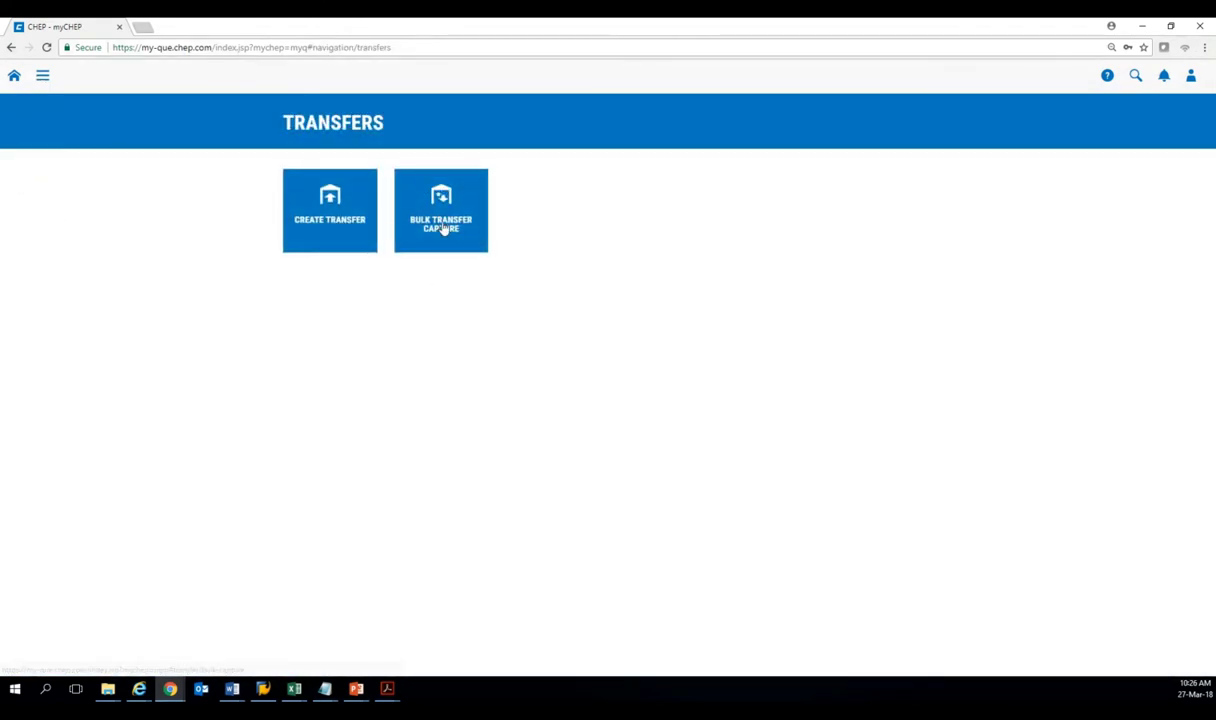
click(443, 228)
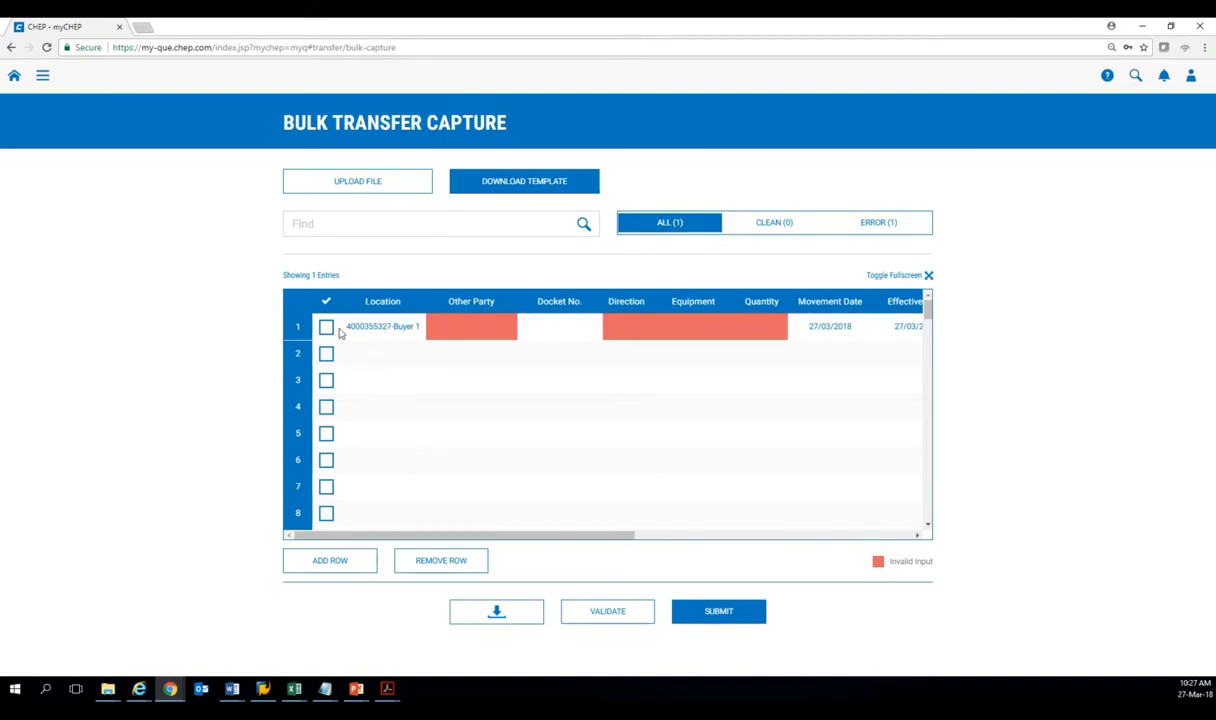
click(455, 325)
text(4)
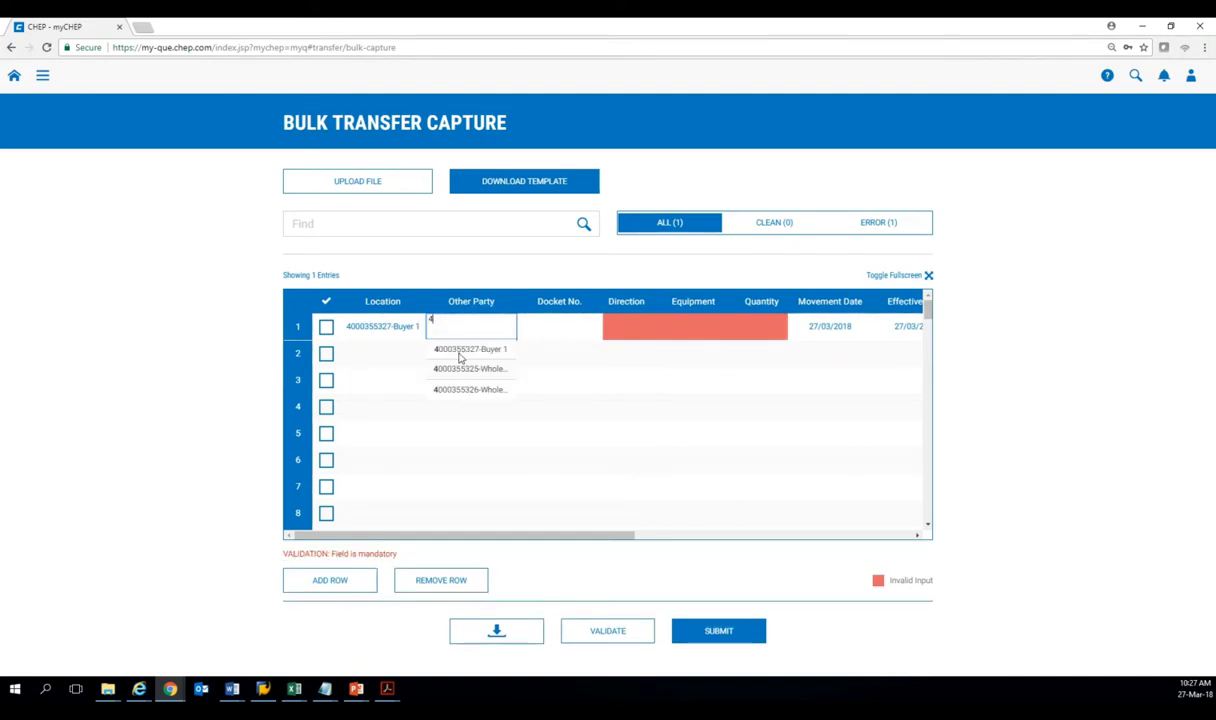
click(460, 352)
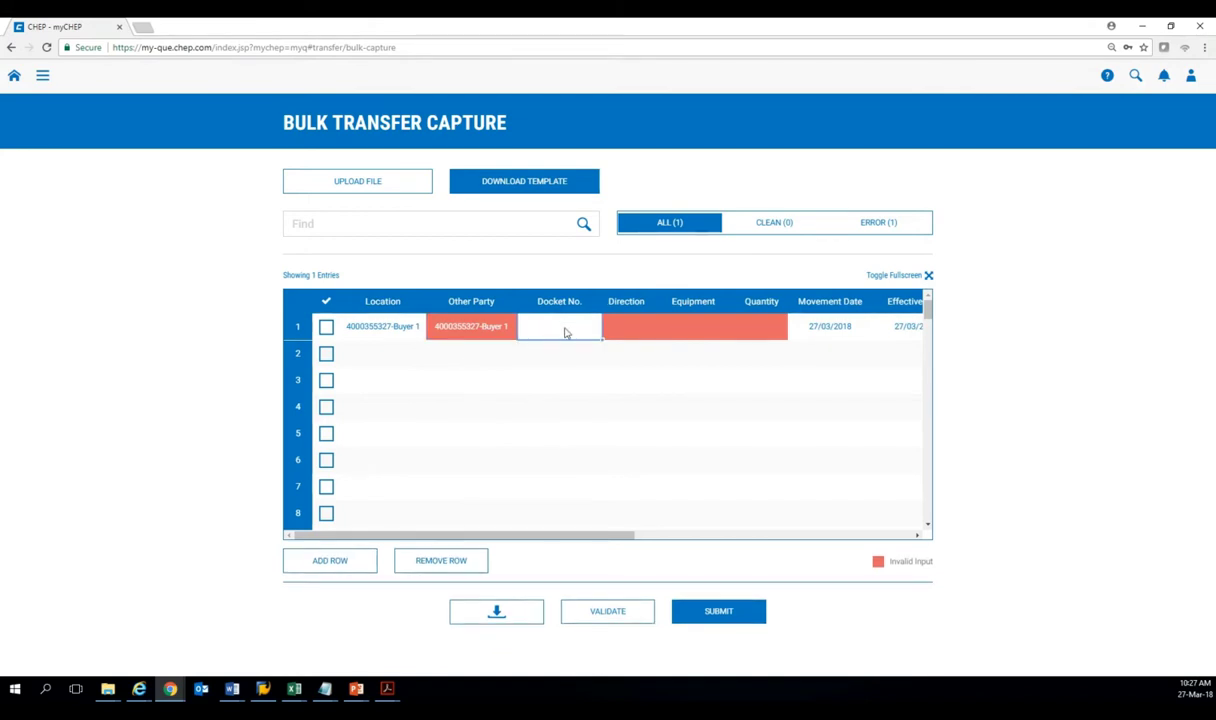
click(478, 326)
text(40)
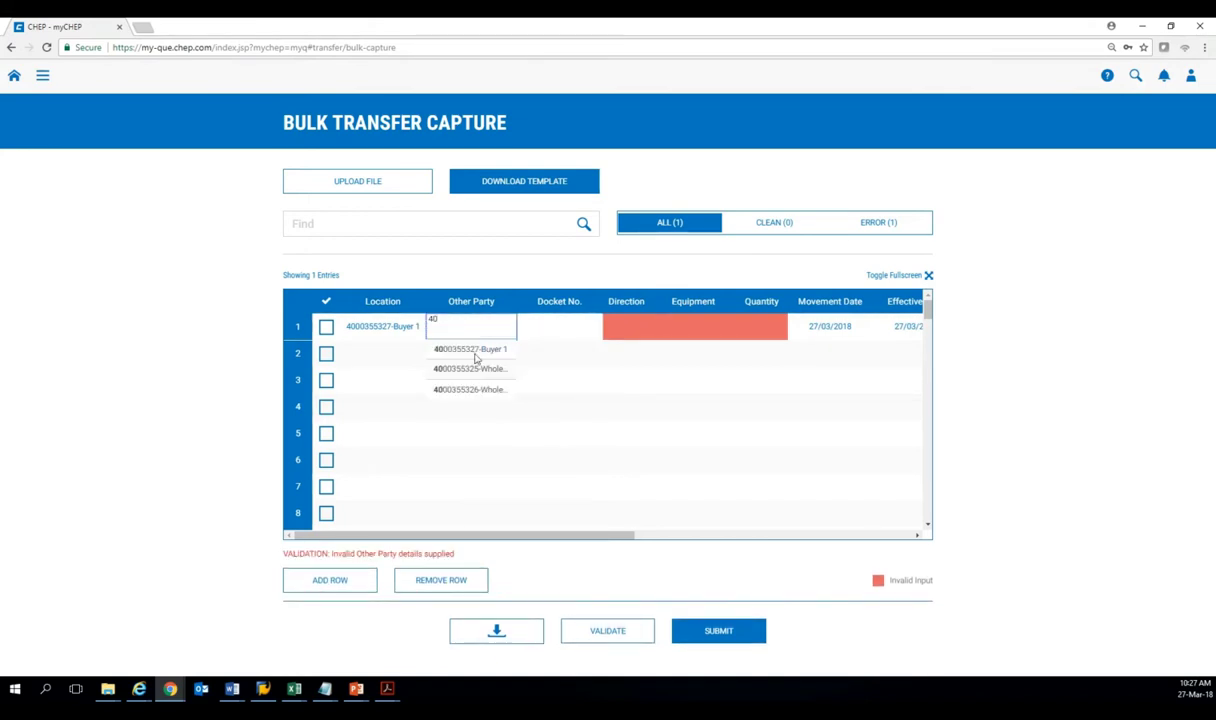
click(476, 369)
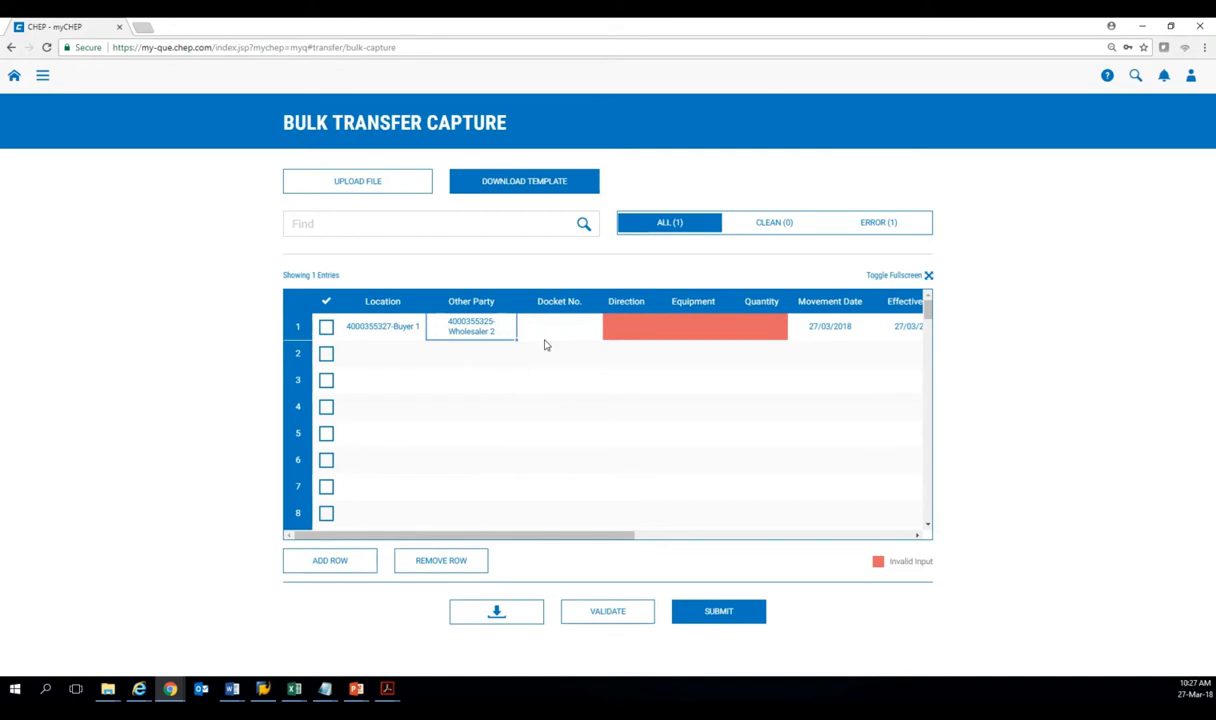
click(610, 322)
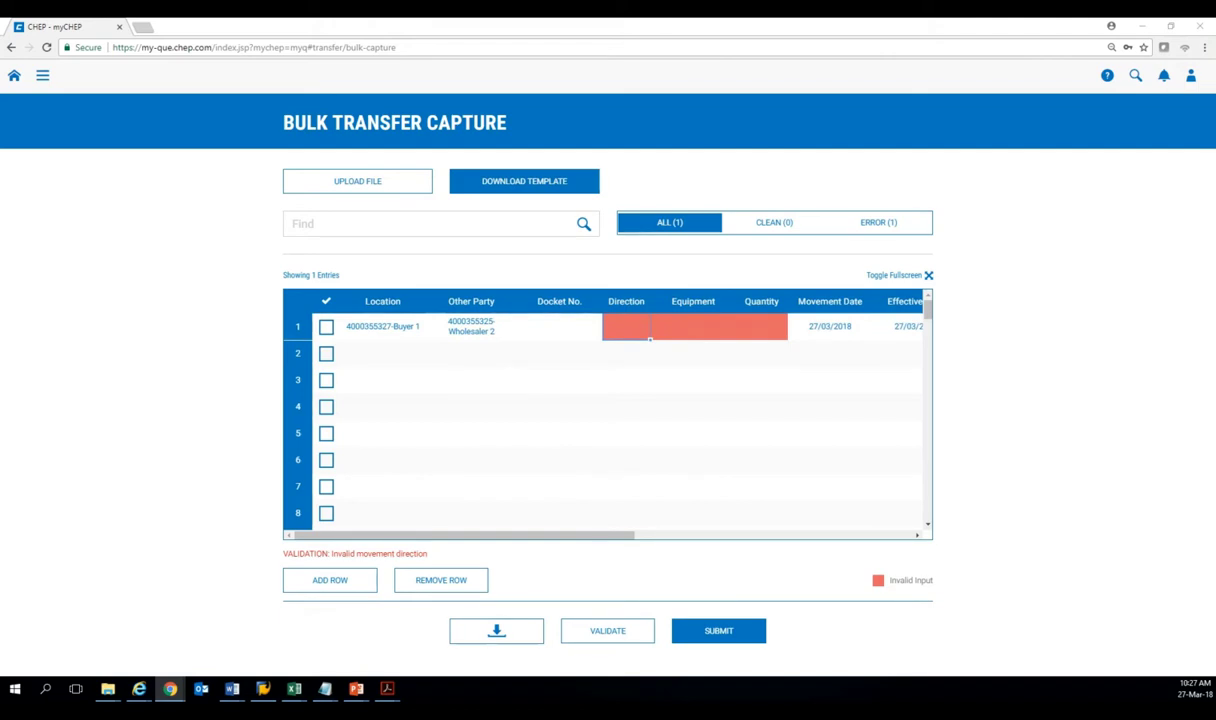
key(alt+Tab)
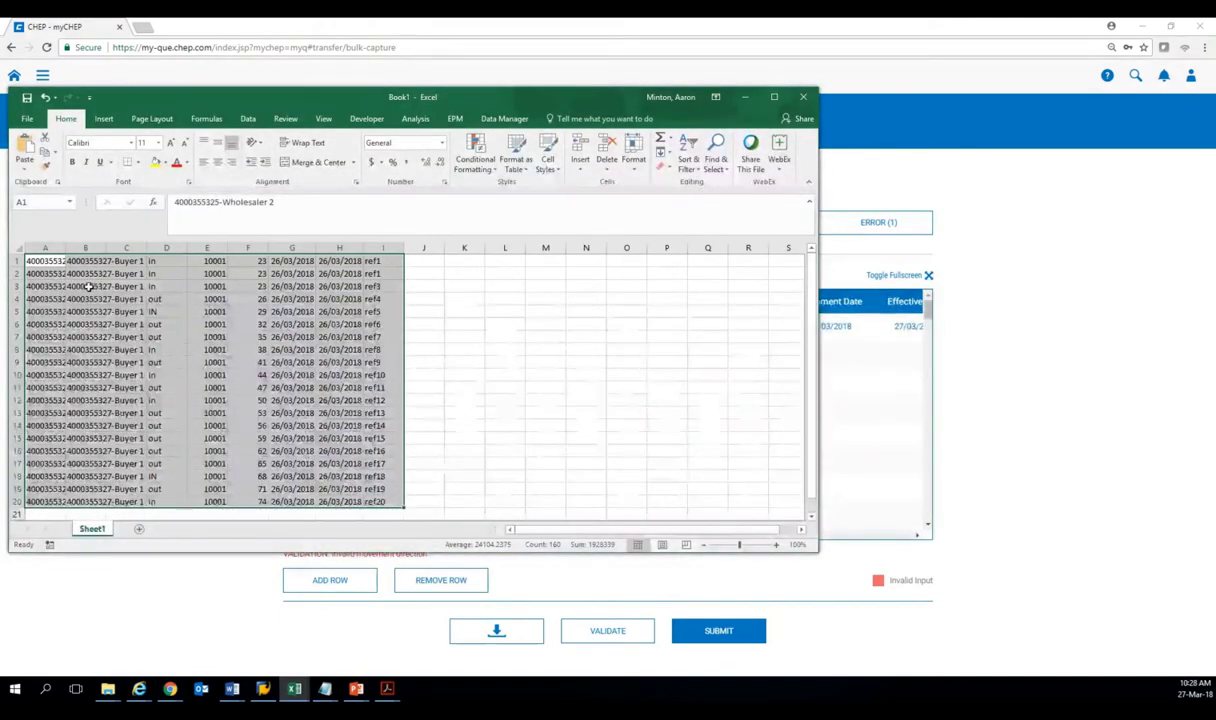
Paste the 20 copied Excel transfer rows into the grid, starting at row 1 Location.
key(ctrl+c)
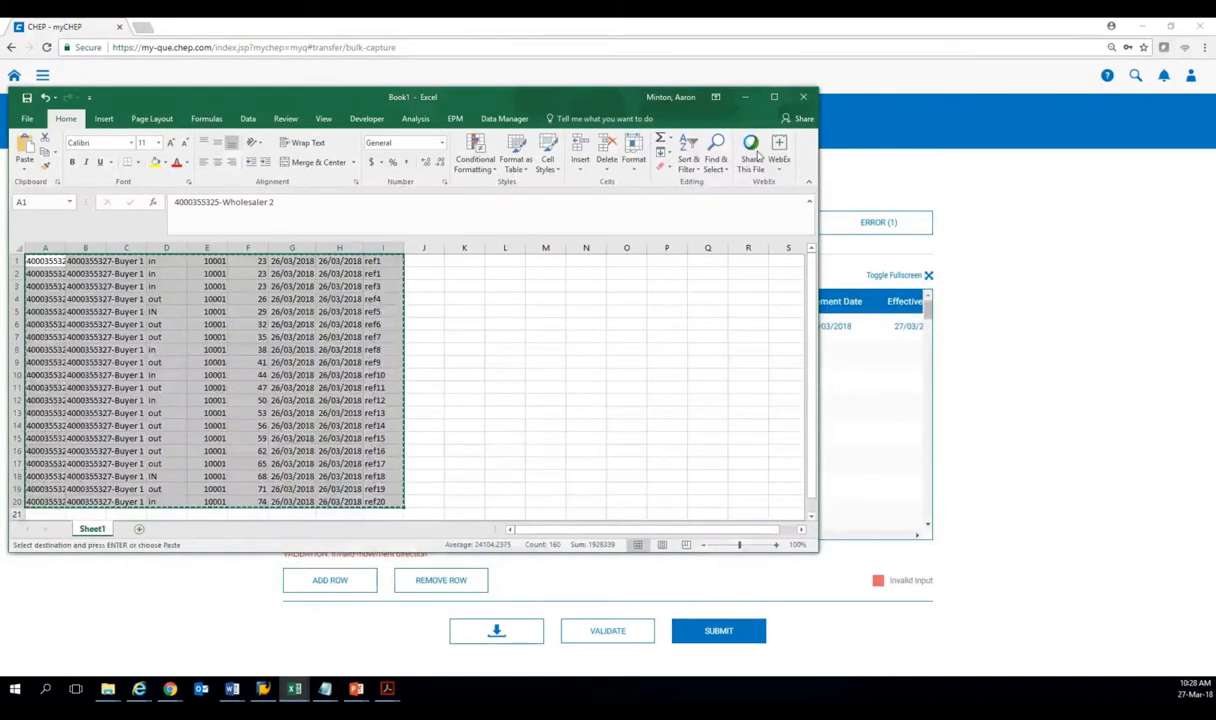
click(745, 96)
click(368, 330)
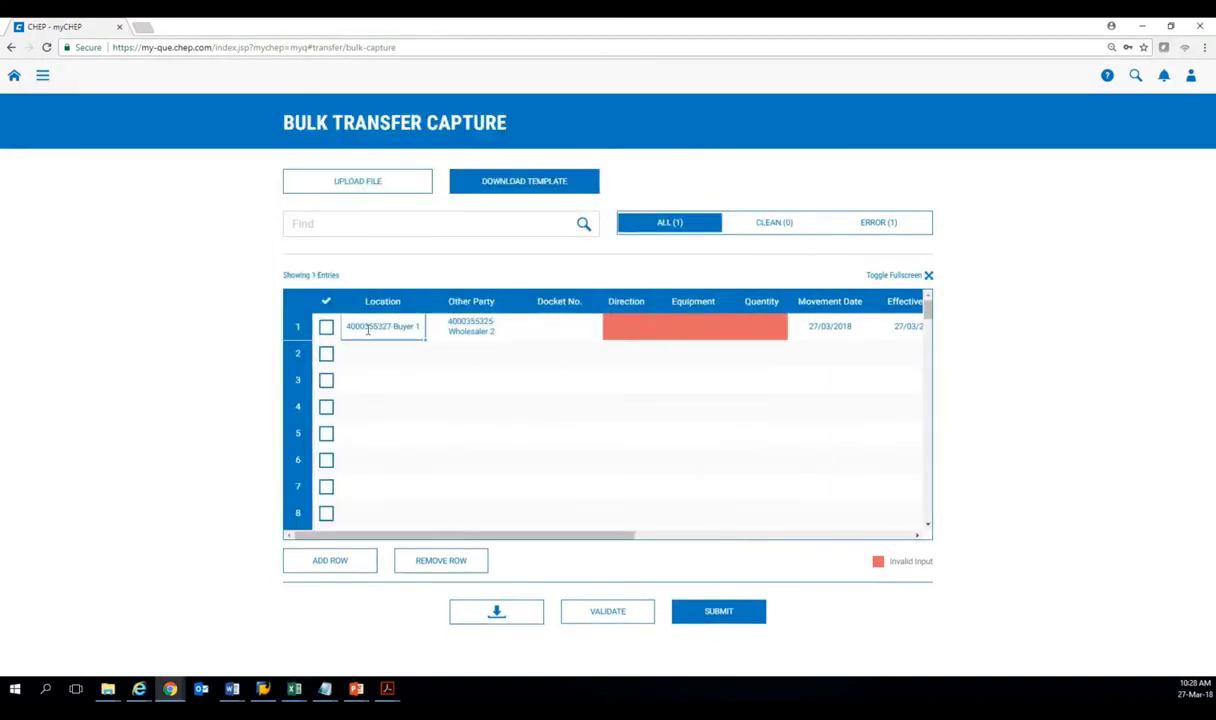
key(ctrl+v)
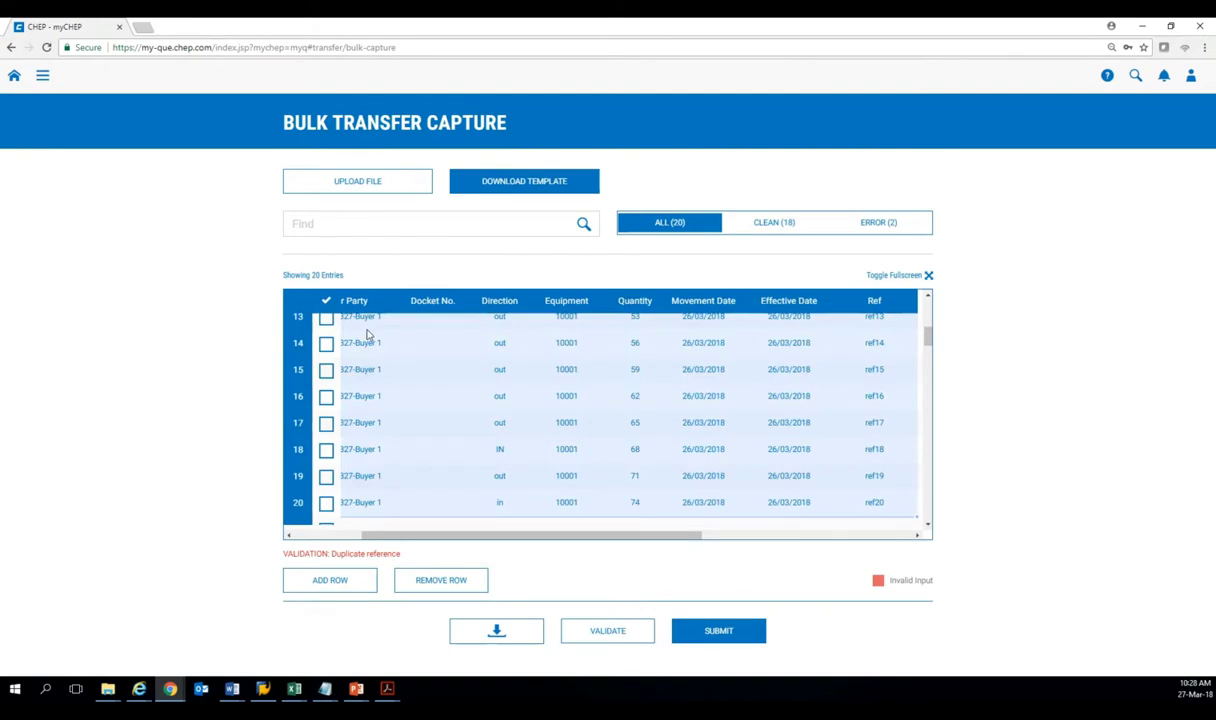
drag(438, 537, 318, 540)
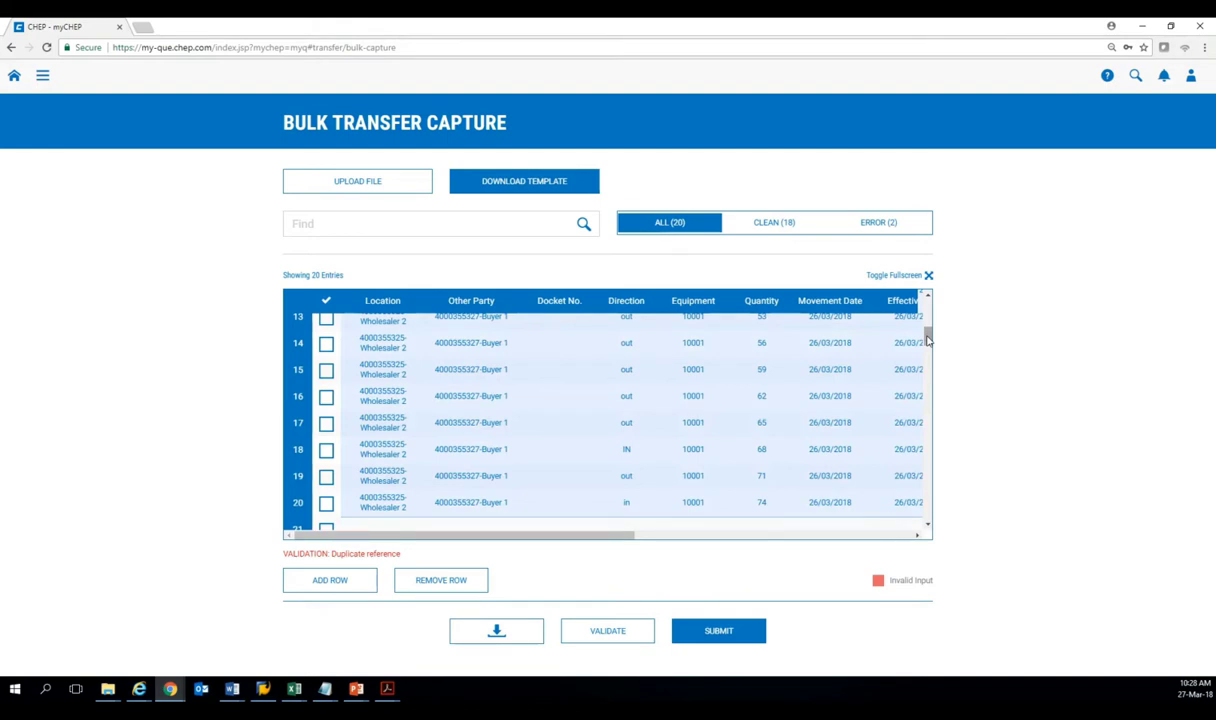
drag(928, 341, 928, 305)
drag(603, 537, 776, 383)
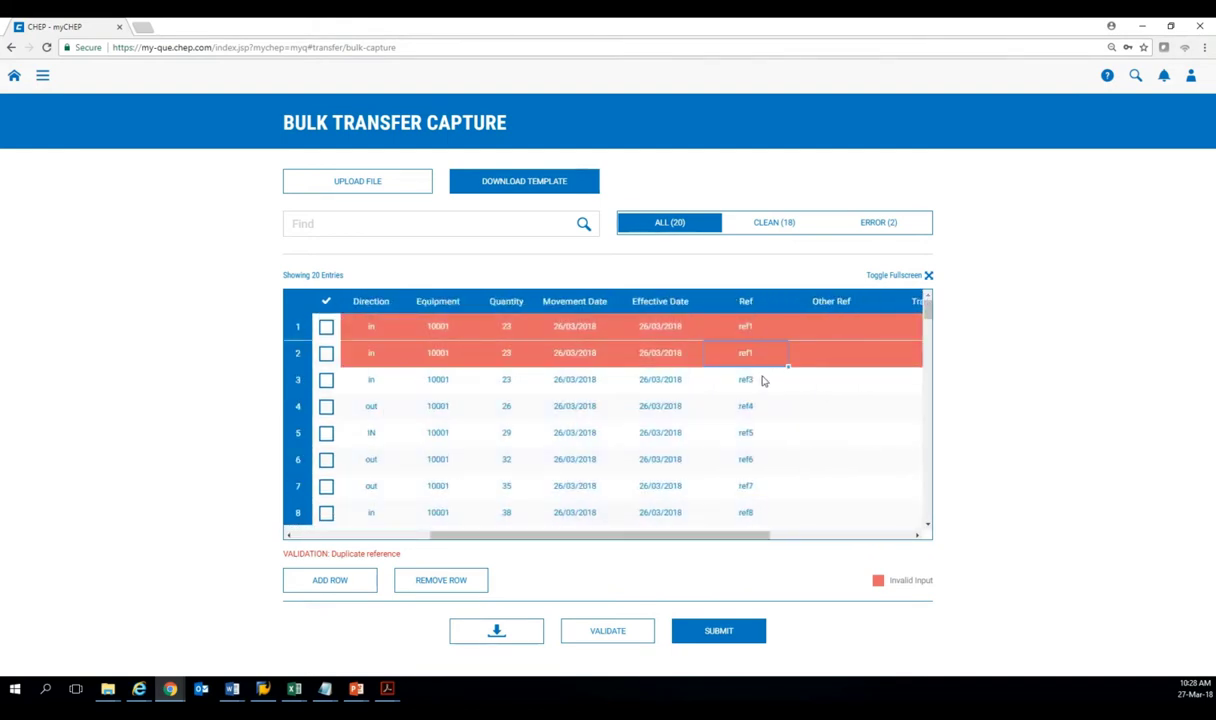
Change row 2's reference to ref2.
text(ref2)
click(736, 383)
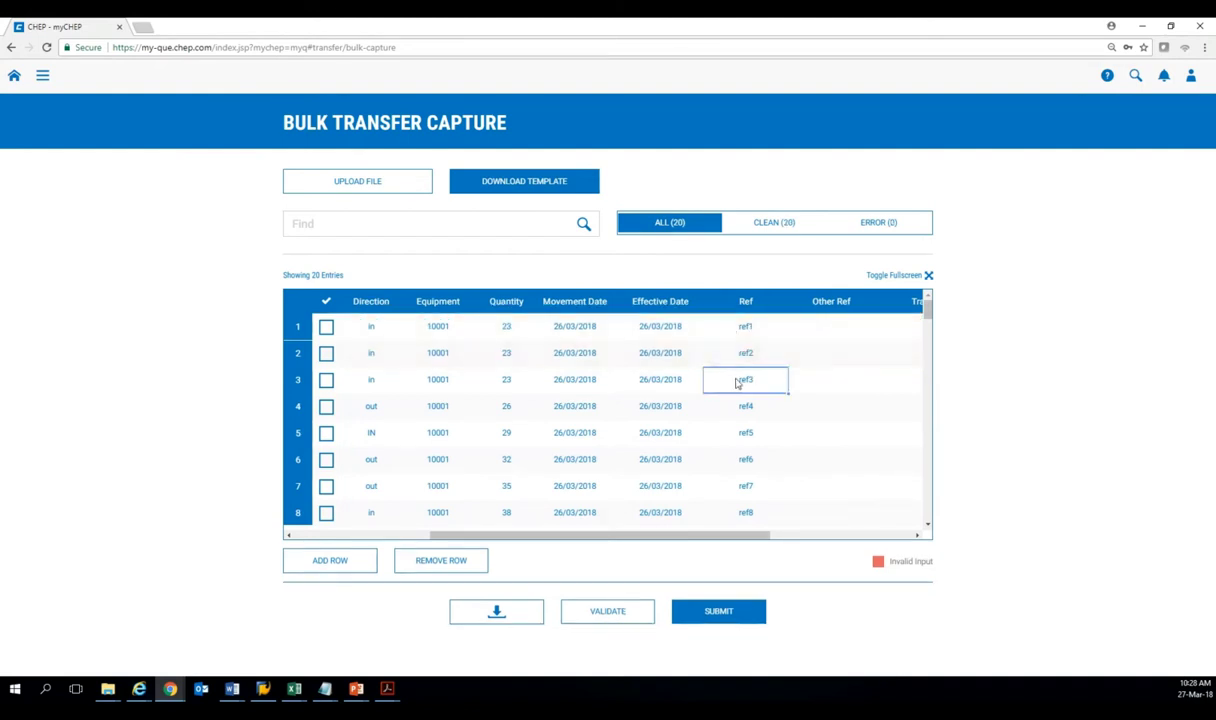
drag(650, 536, 500, 535)
drag(928, 310, 928, 353)
Copy row 20's values down into new rows 21–23.
drag(383, 421, 703, 429)
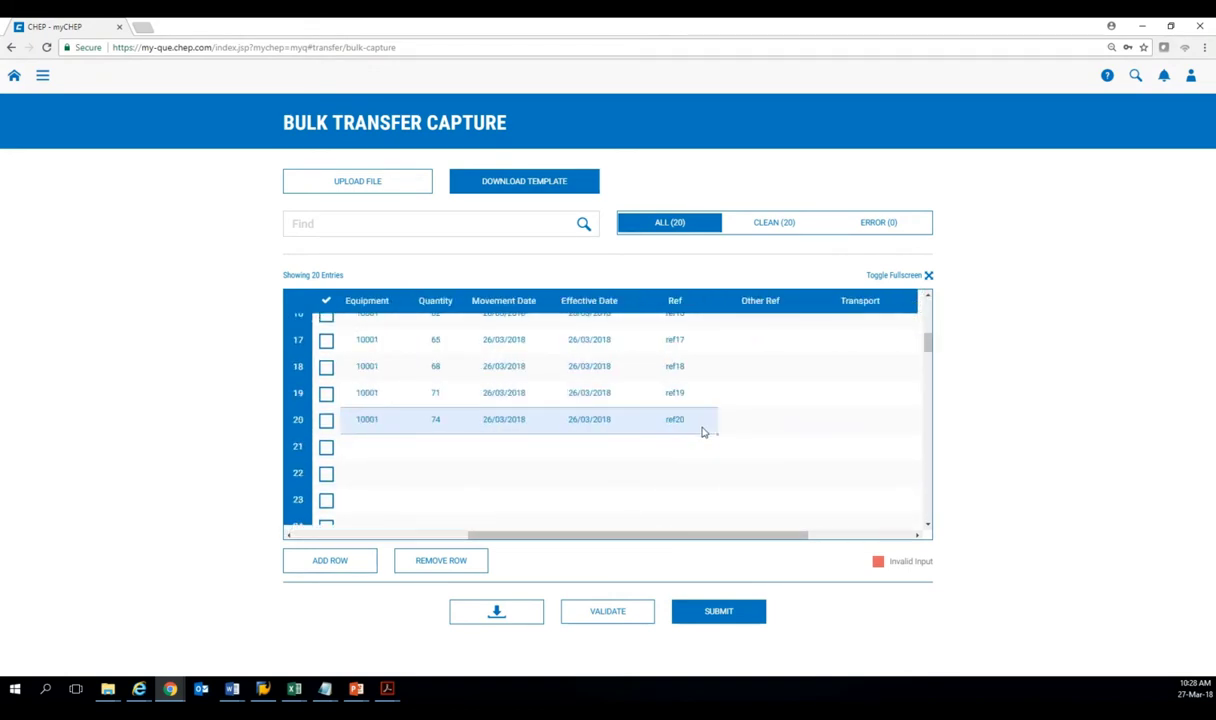
drag(714, 475, 717, 492)
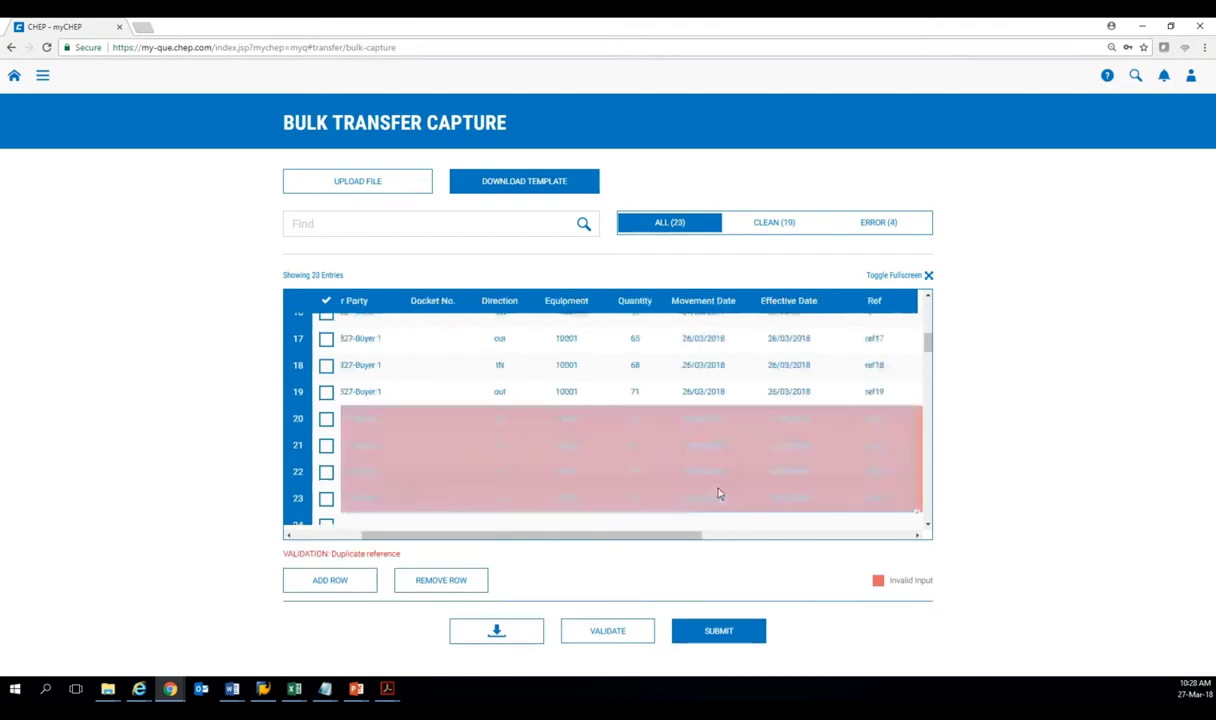
drag(651, 540, 750, 540)
Renumber row 21's reference to ref21.
click(752, 444)
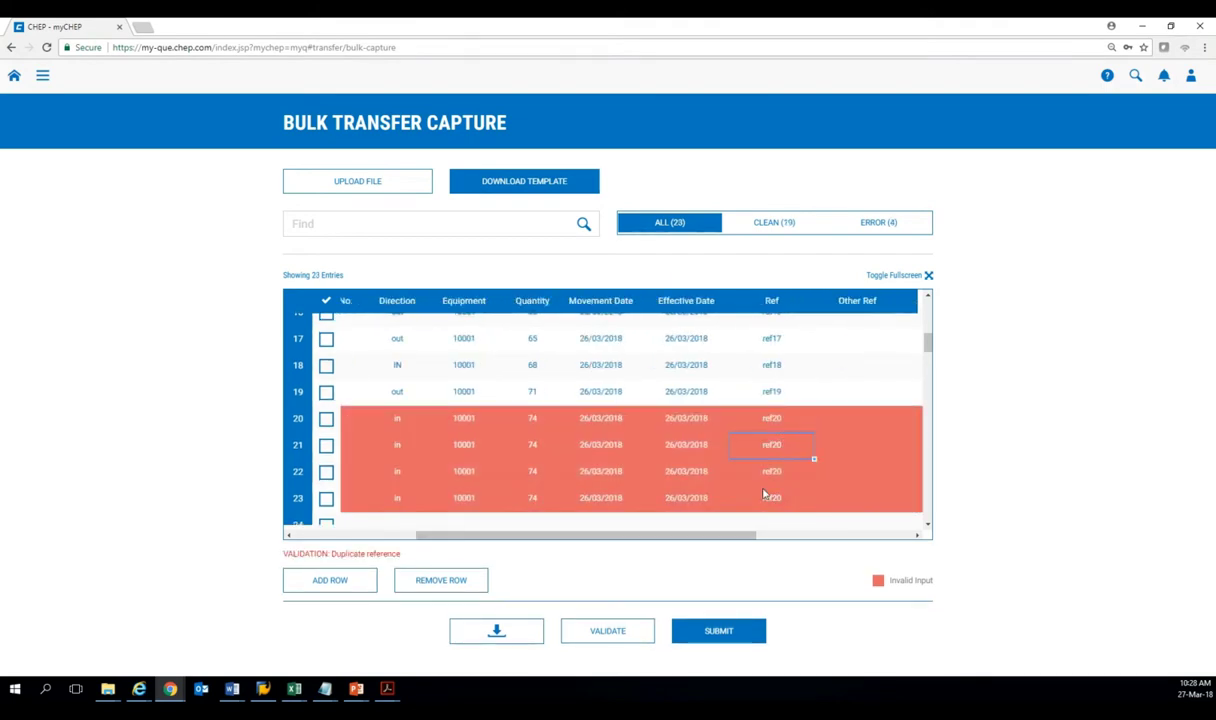
text(r)
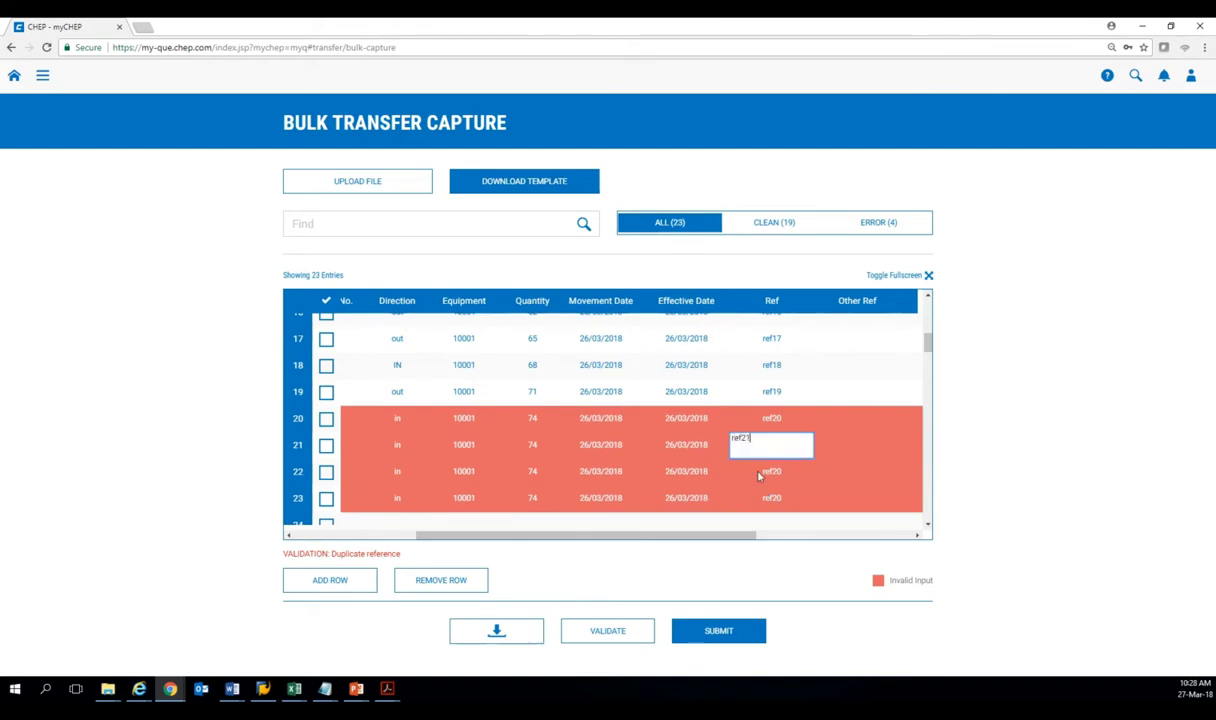
click(759, 476)
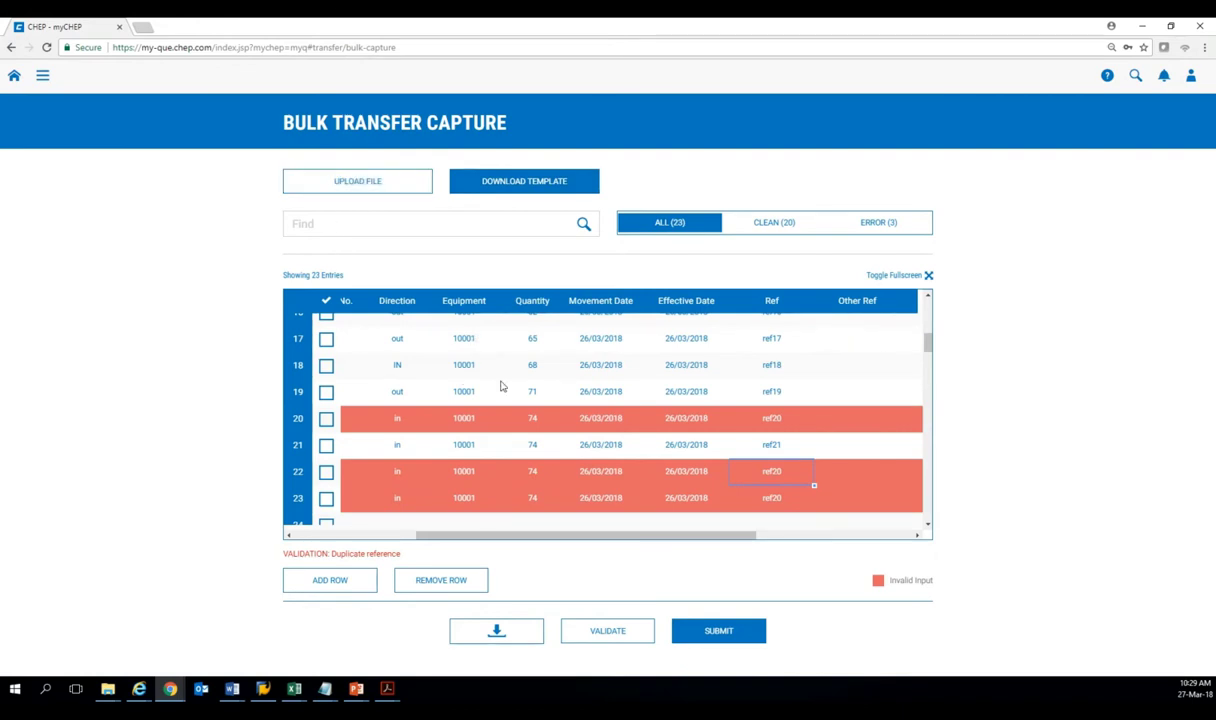
scroll(600, 440, up, 5)
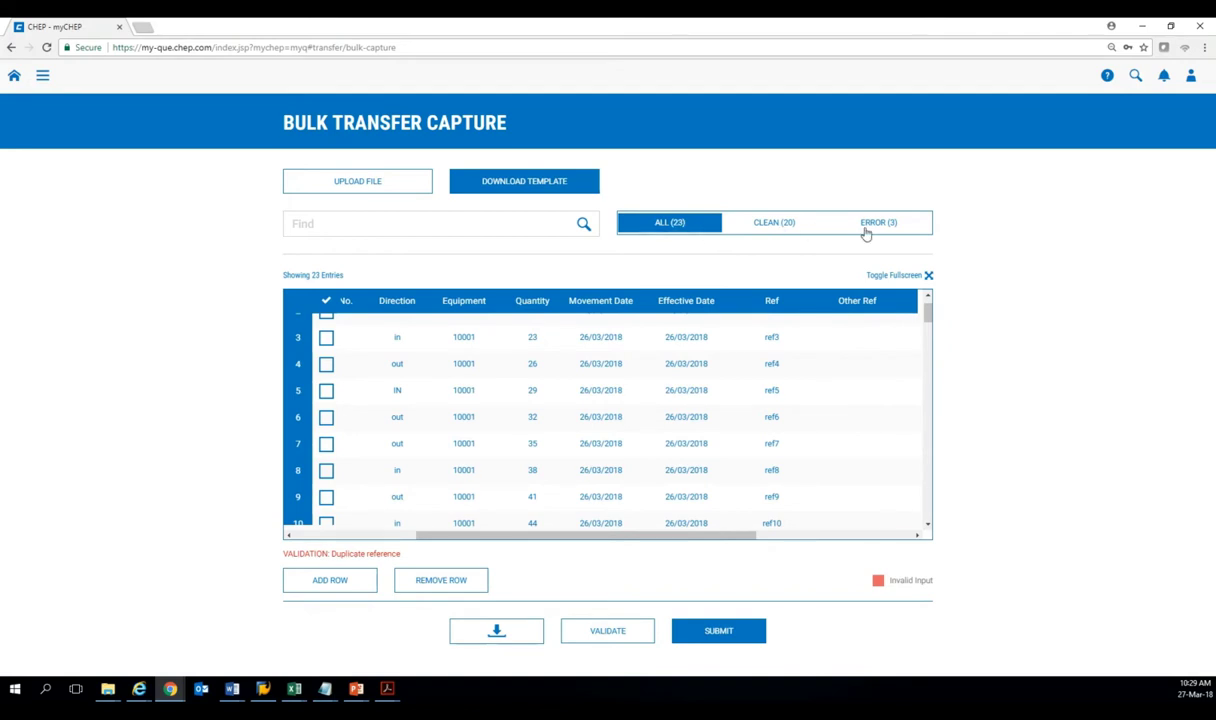
scroll(725, 353, up, 1)
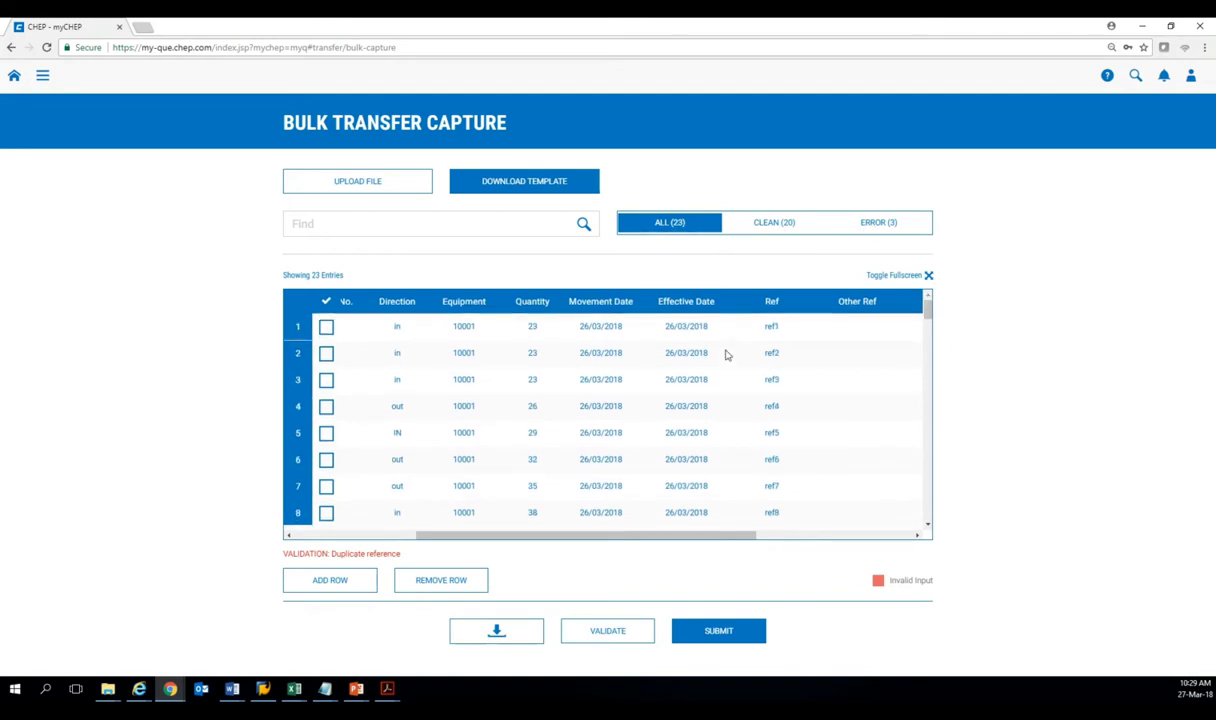
Filter to the 3 duplicate-reference errors, show all 23 entries, then go to Administration.
click(879, 224)
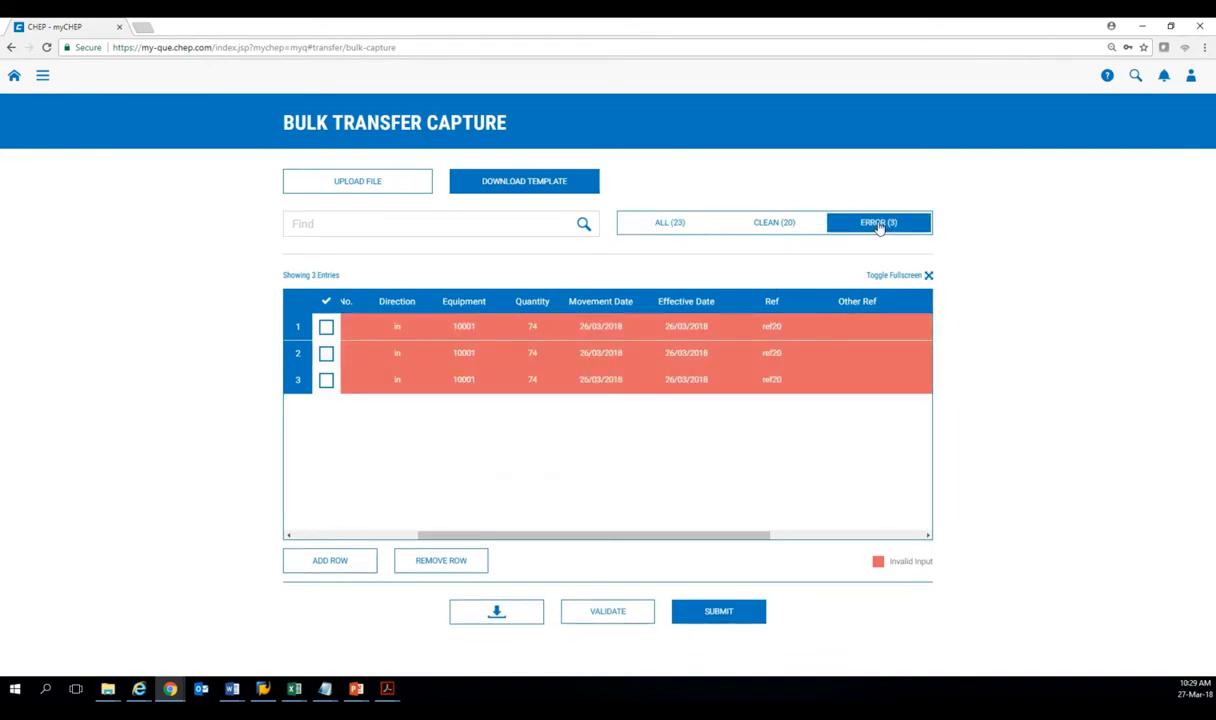
click(660, 226)
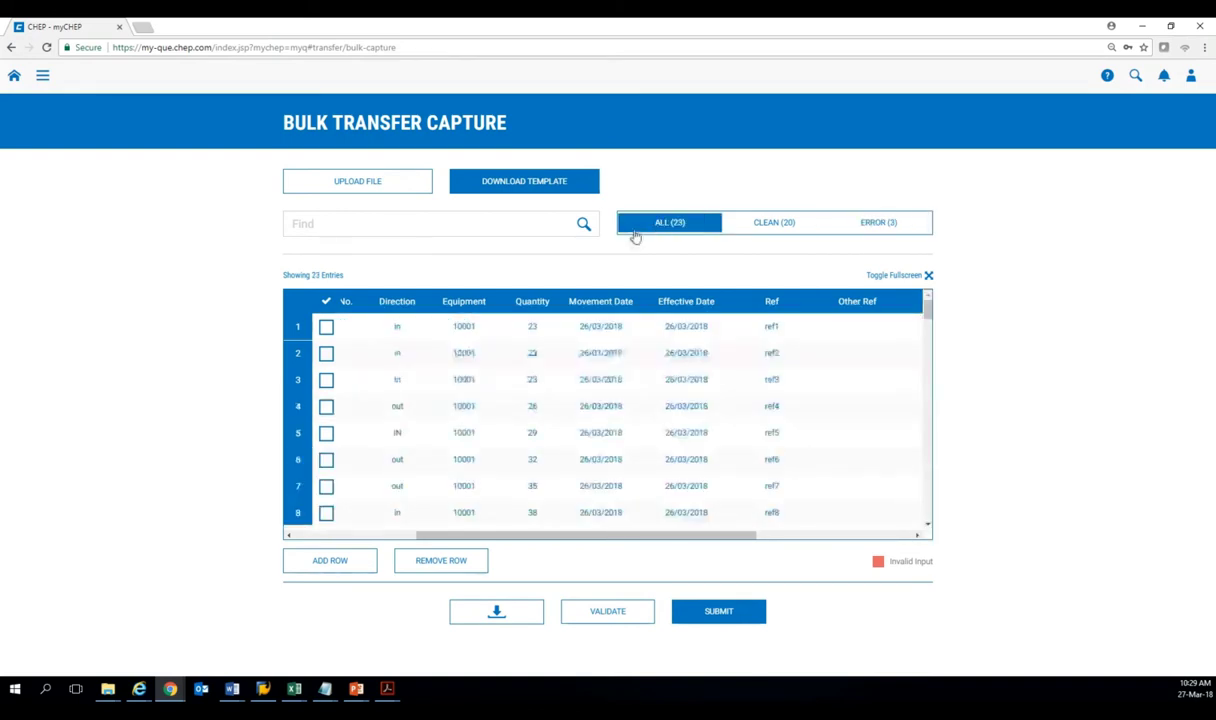
drag(608, 543, 445, 537)
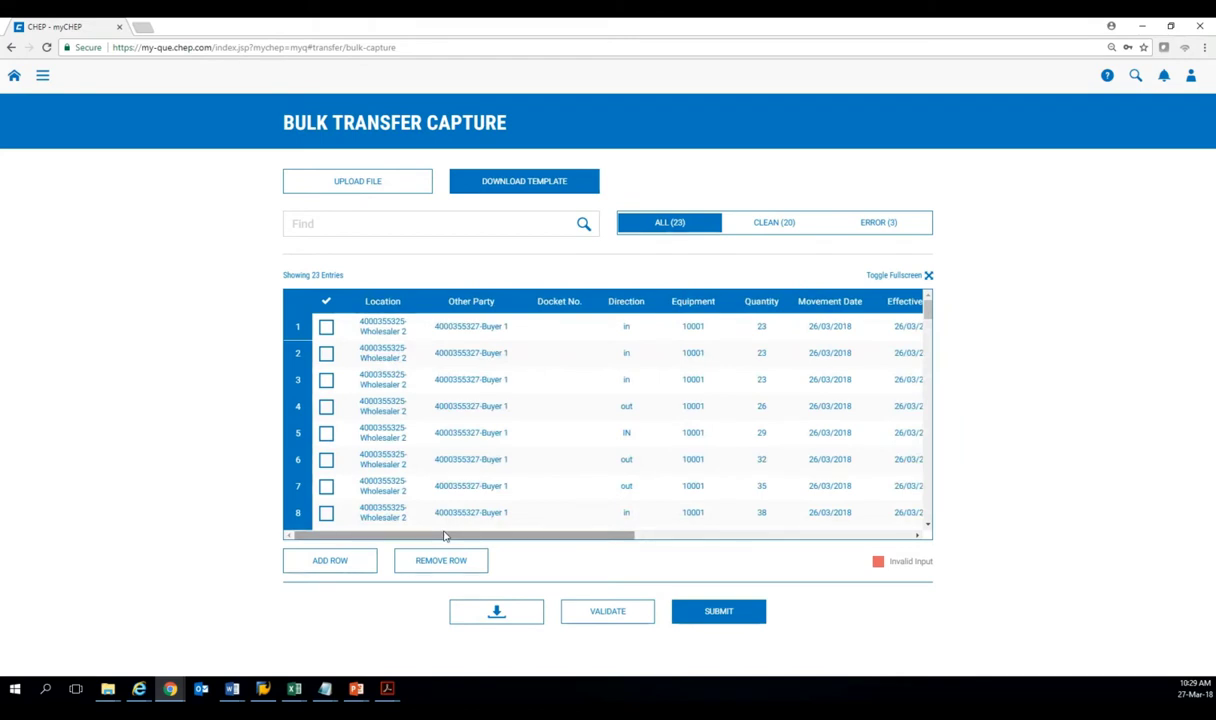
click(44, 78)
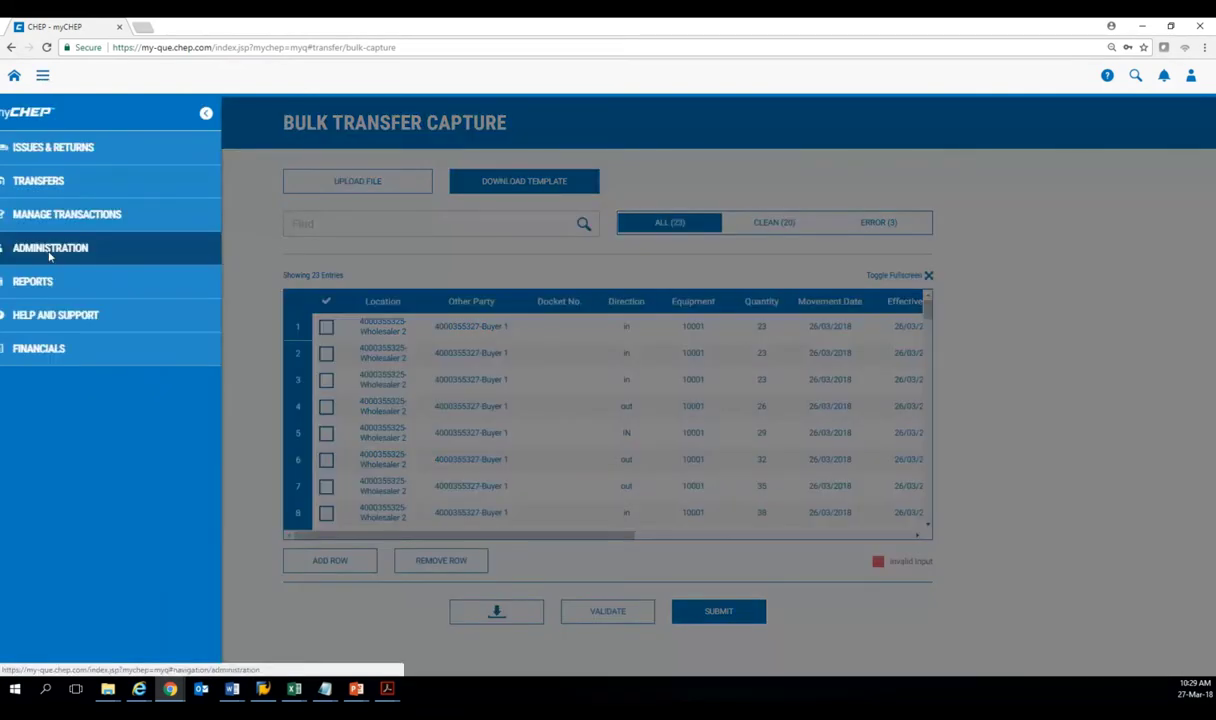
click(49, 250)
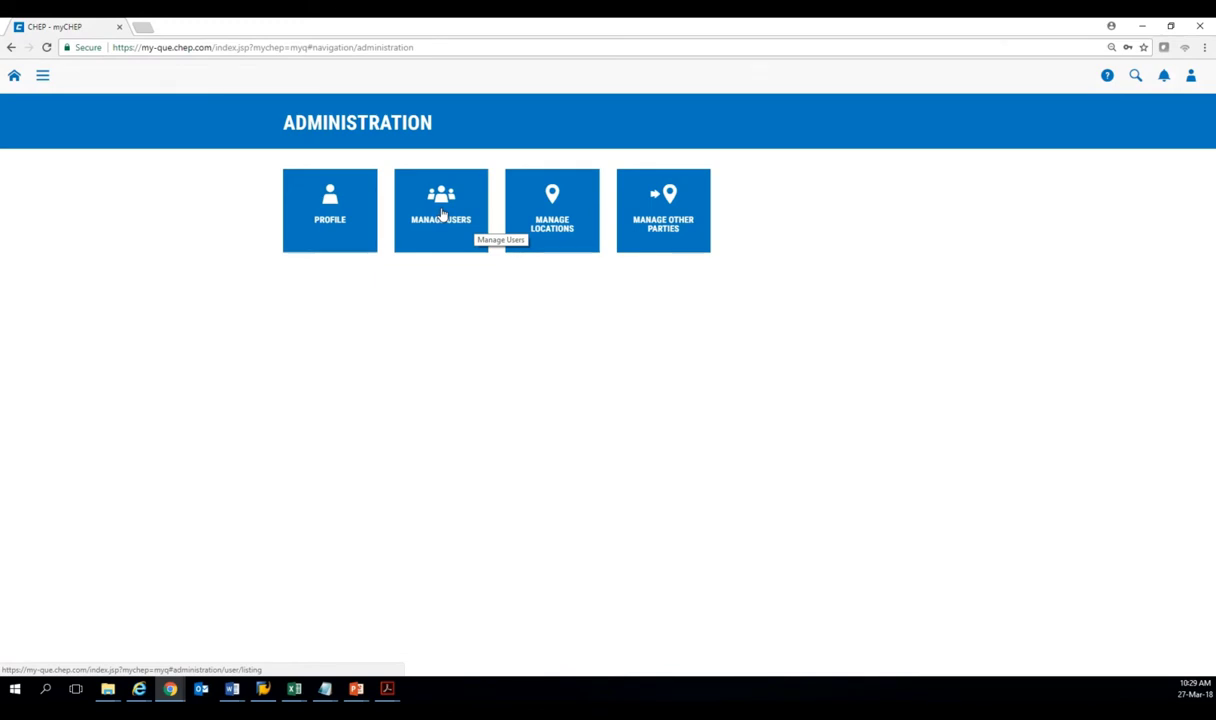
In Manage Users, add a user with single-letter first and last names and their suggested e-mail.
click(443, 213)
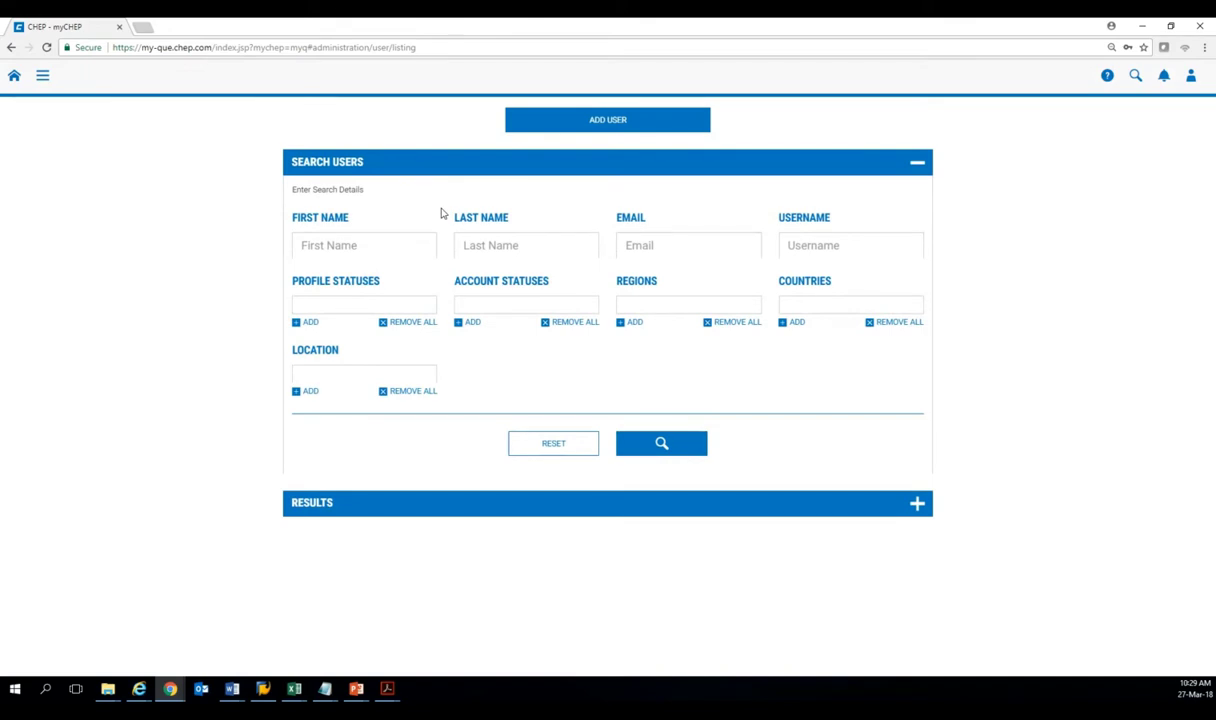
click(606, 128)
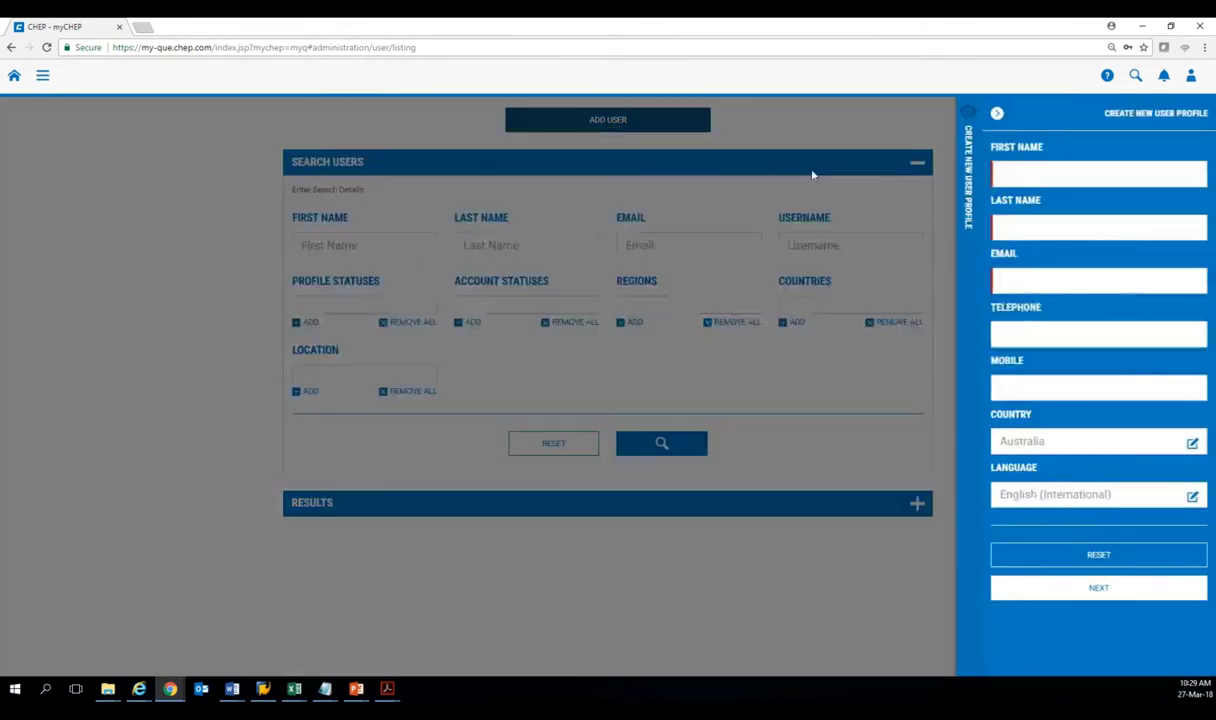
click(1020, 181)
text(a)
click(1028, 231)
text(s)
click(1027, 274)
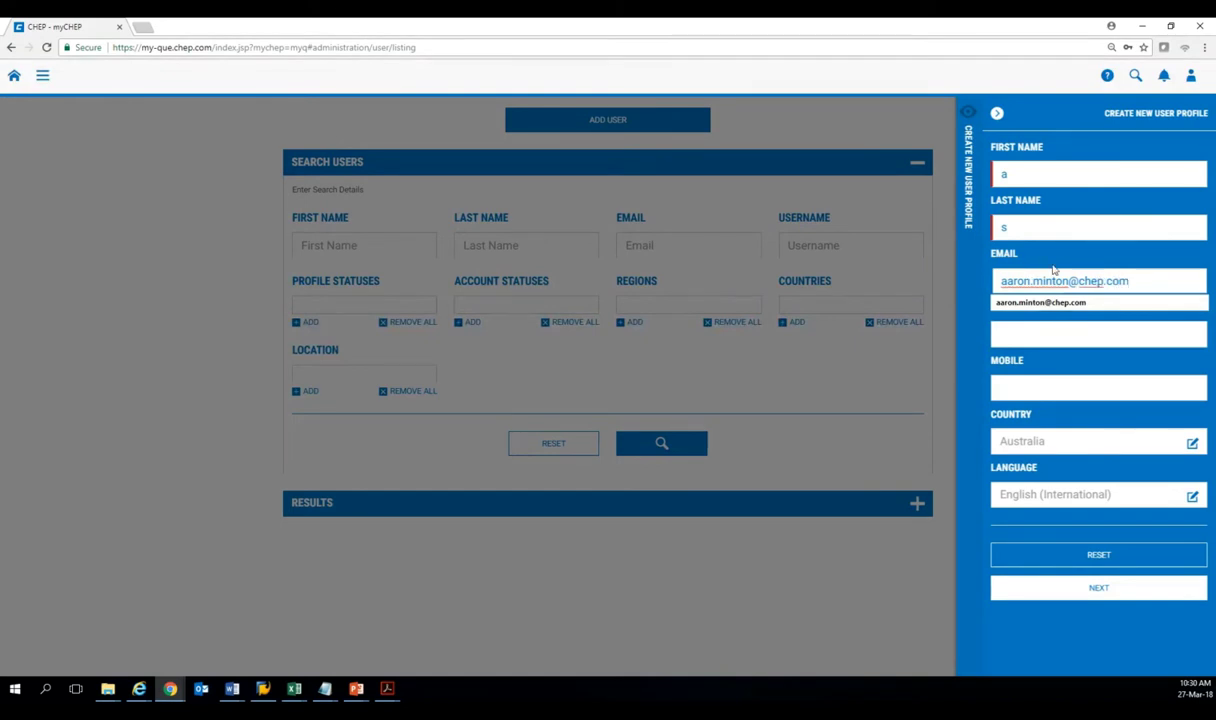
click(1040, 302)
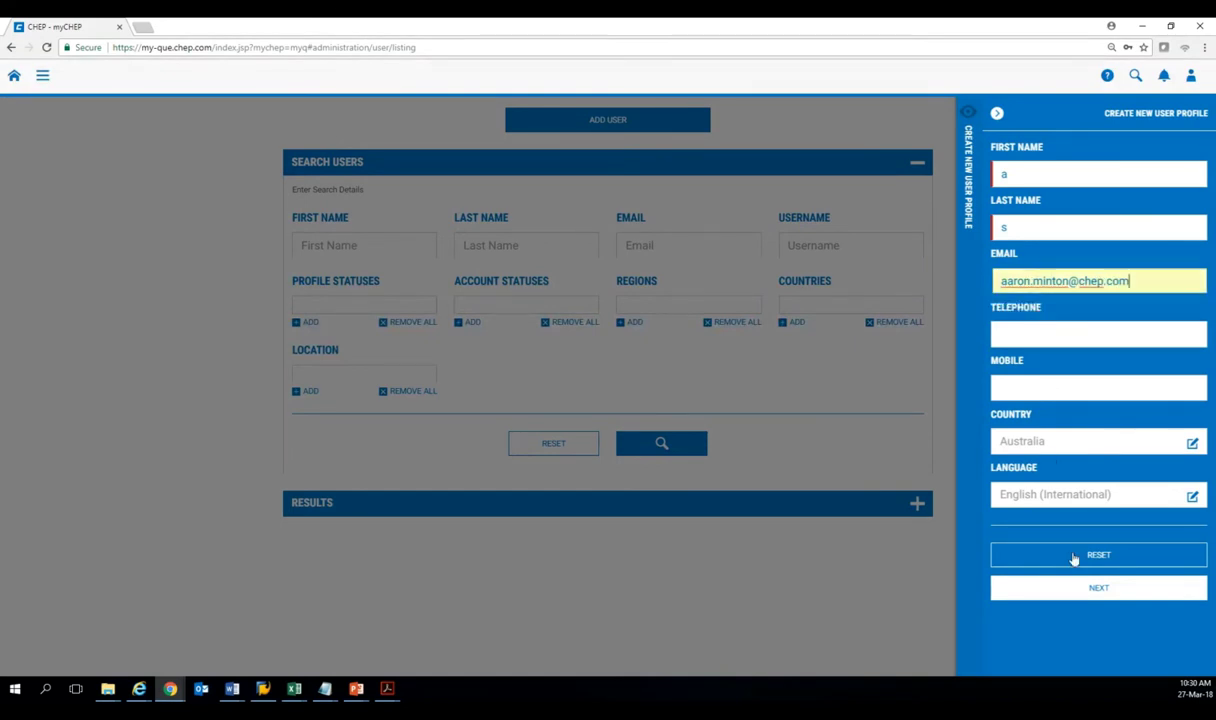
click(1100, 586)
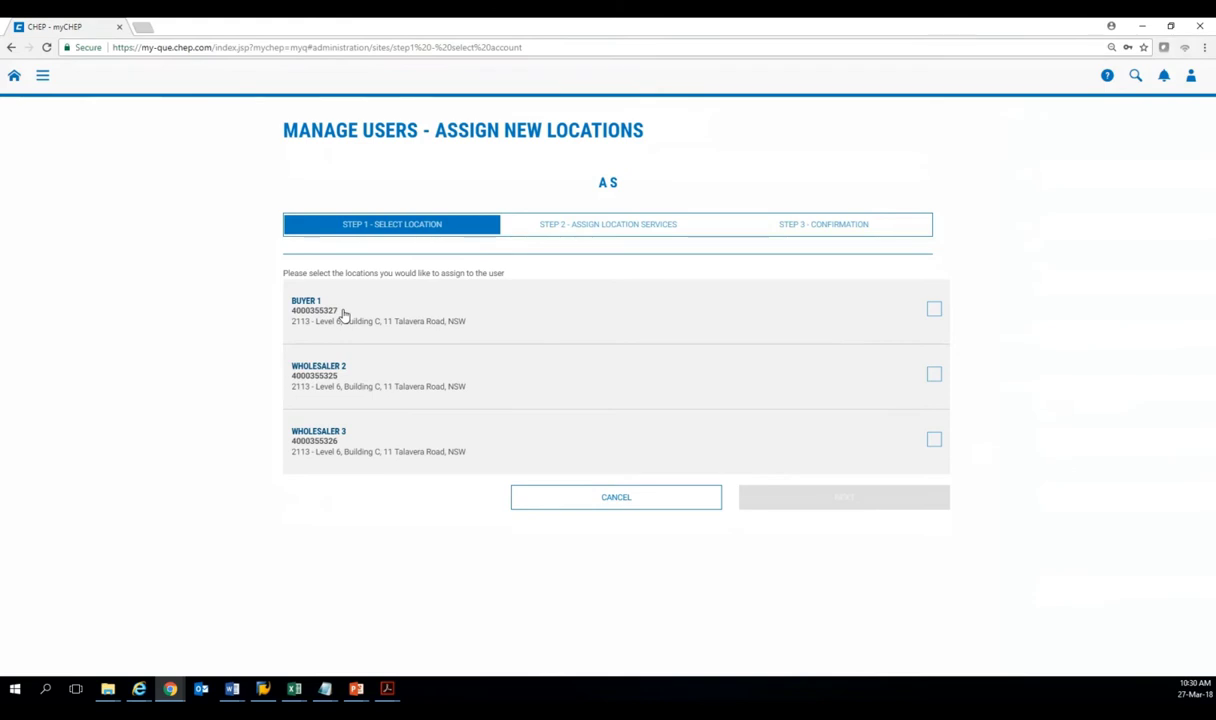
Assign Buyer 1, Wholesaler 2 and Wholesaler 3 locations and create the user.
click(935, 312)
click(934, 376)
click(934, 440)
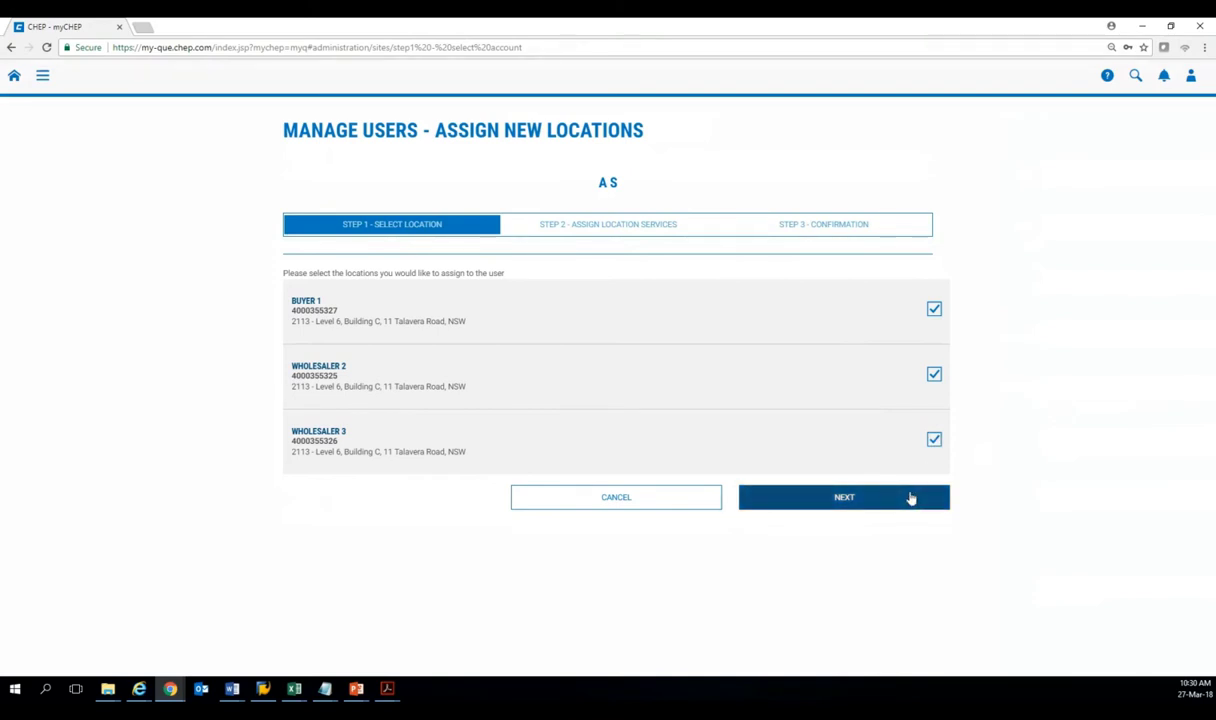
click(910, 497)
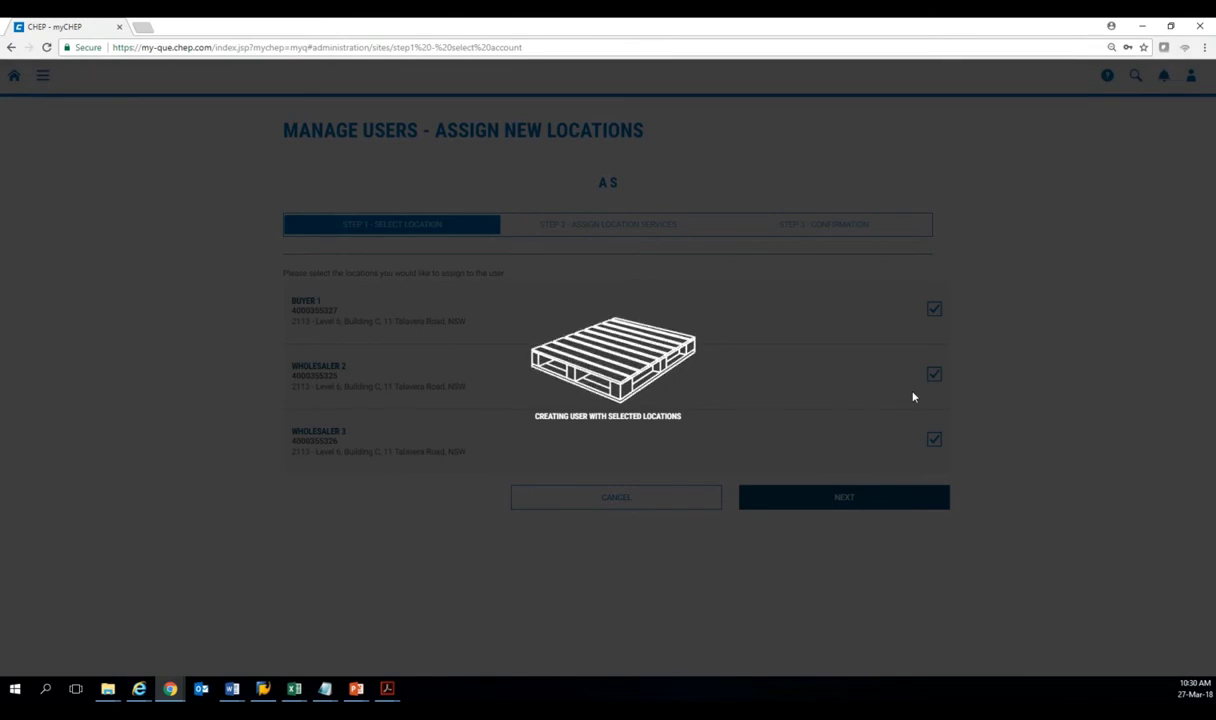
click(10, 48)
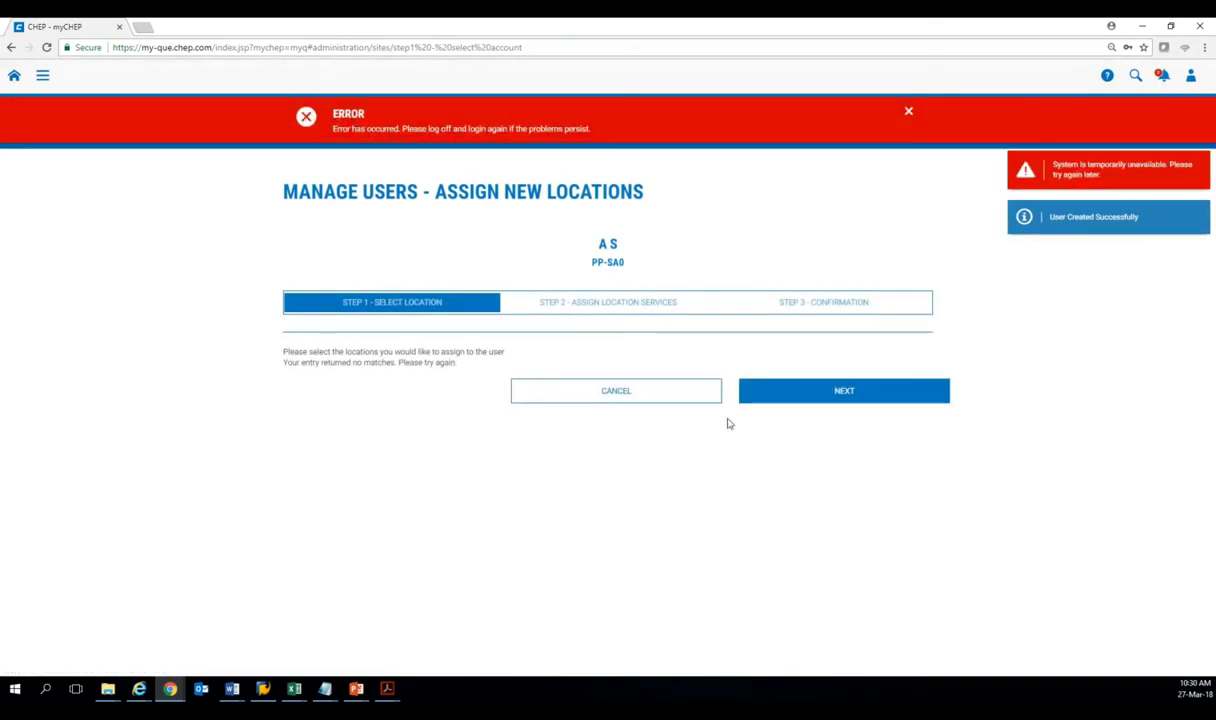
Dismiss the red system-unavailable banner, return to the home dashboard, and open the Release Notes PDF.
click(908, 111)
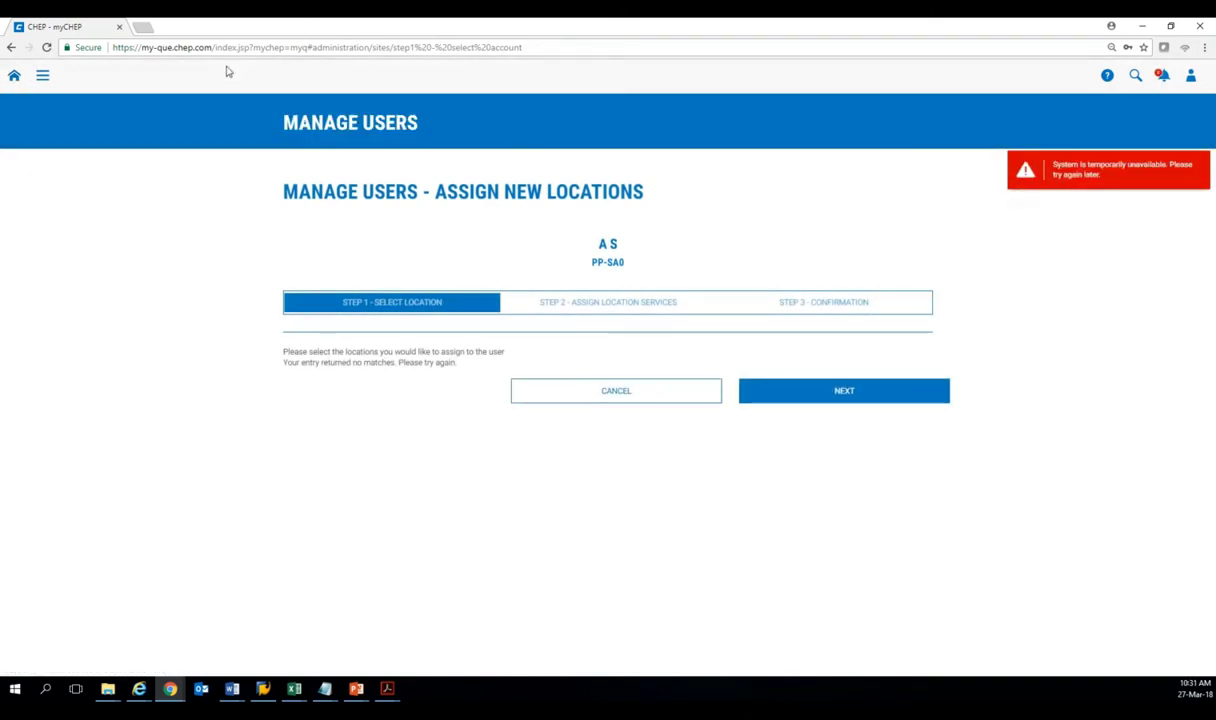
click(16, 76)
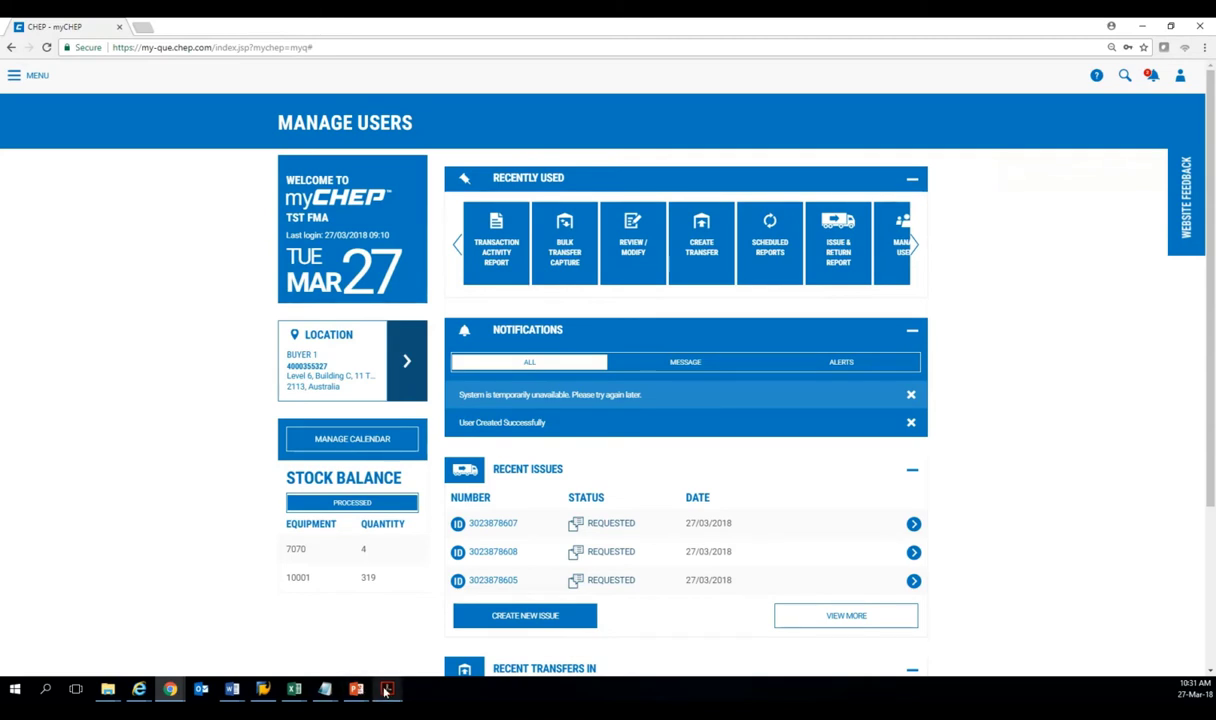
mouse_move(385, 690)
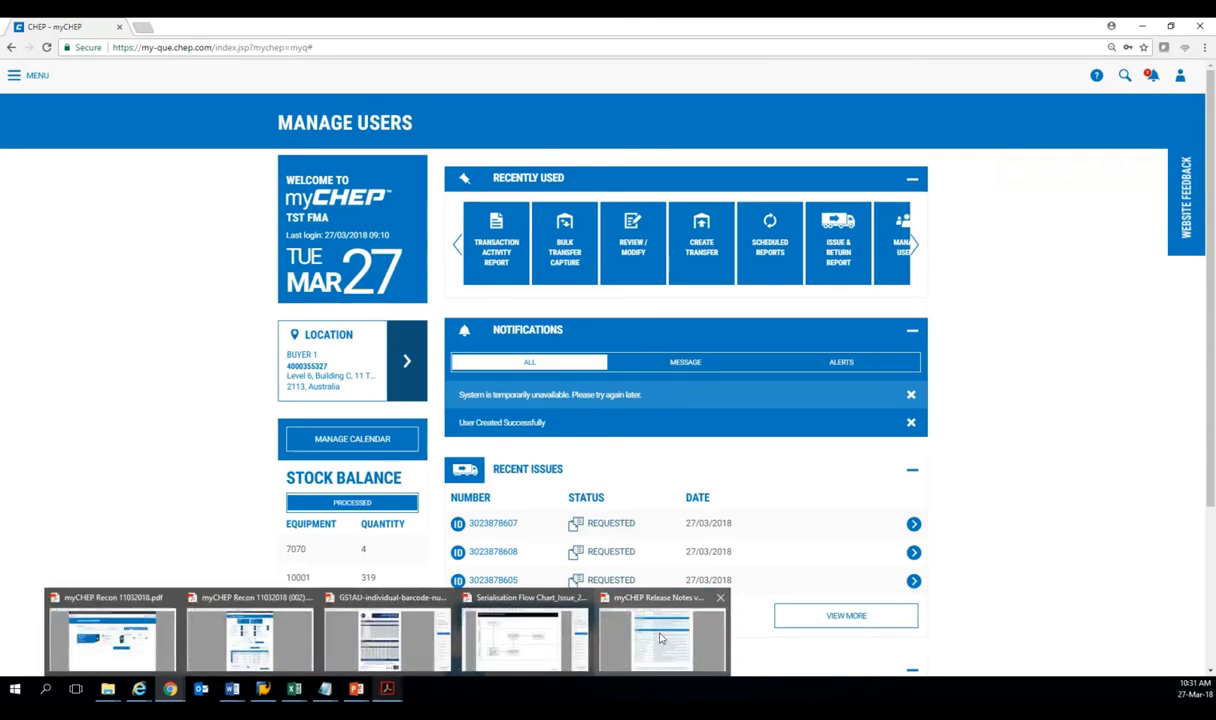
click(661, 598)
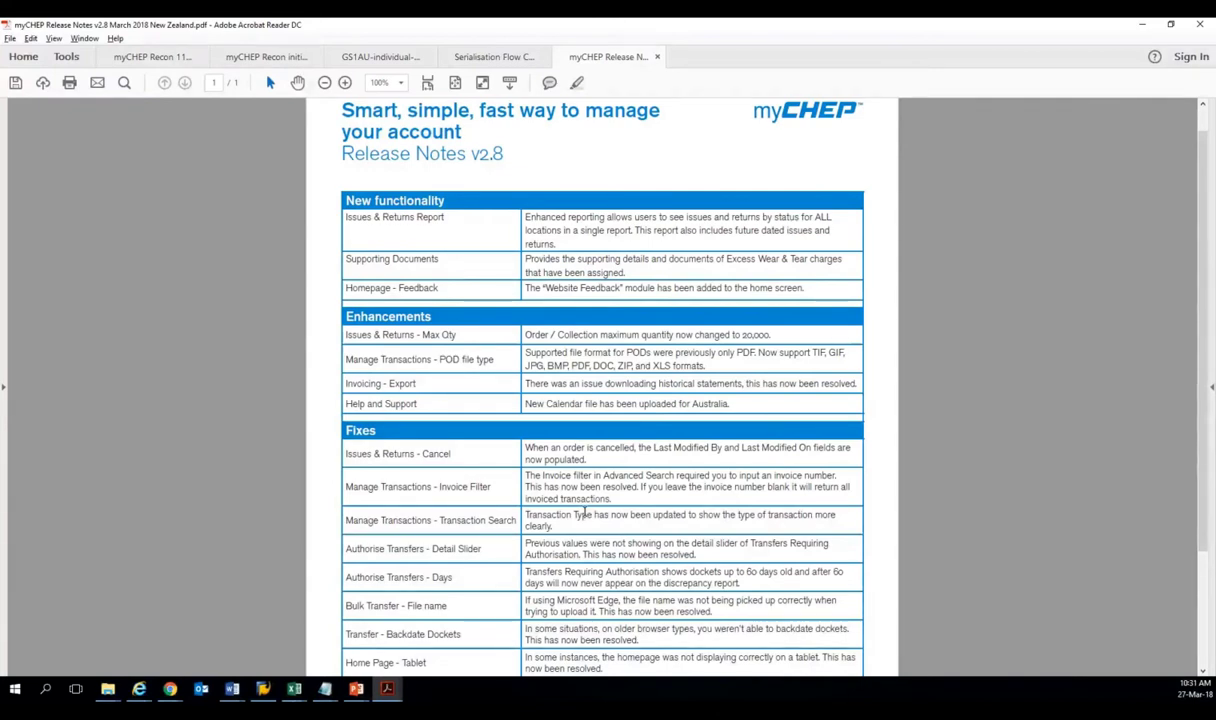
Scroll through the myCHEP Release Notes v2.8, then minimise Acrobat Reader.
scroll(585, 513, up, 1)
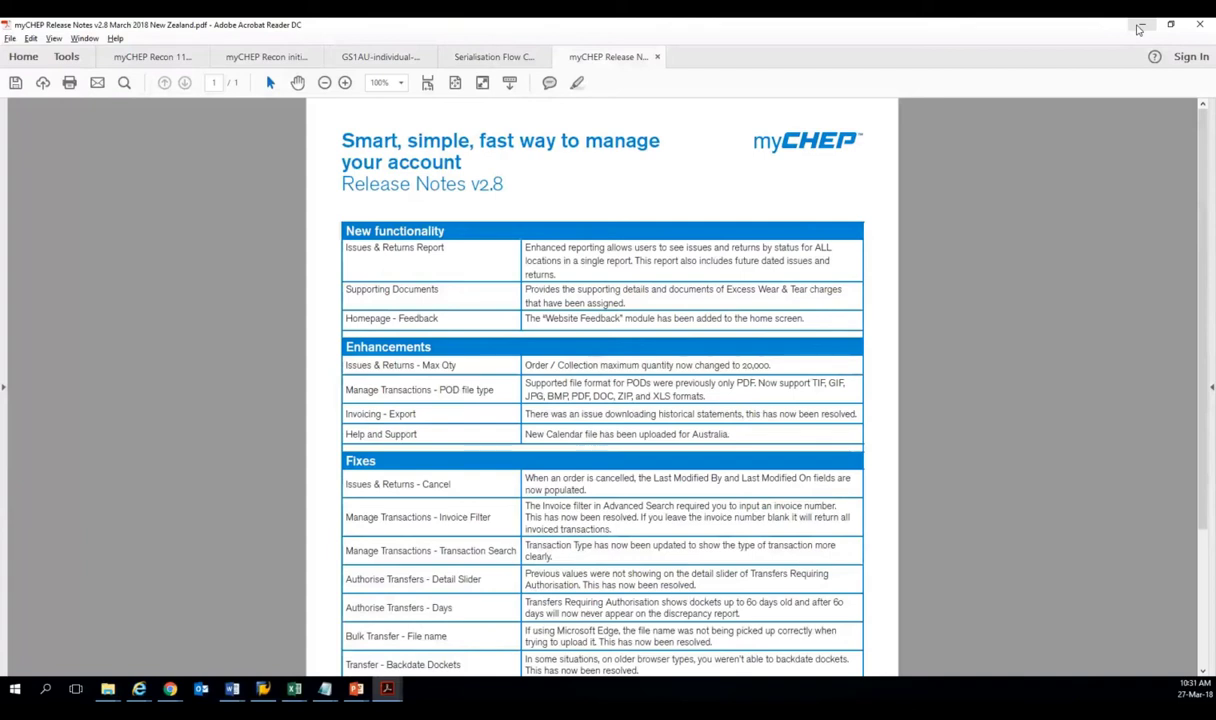
click(1138, 29)
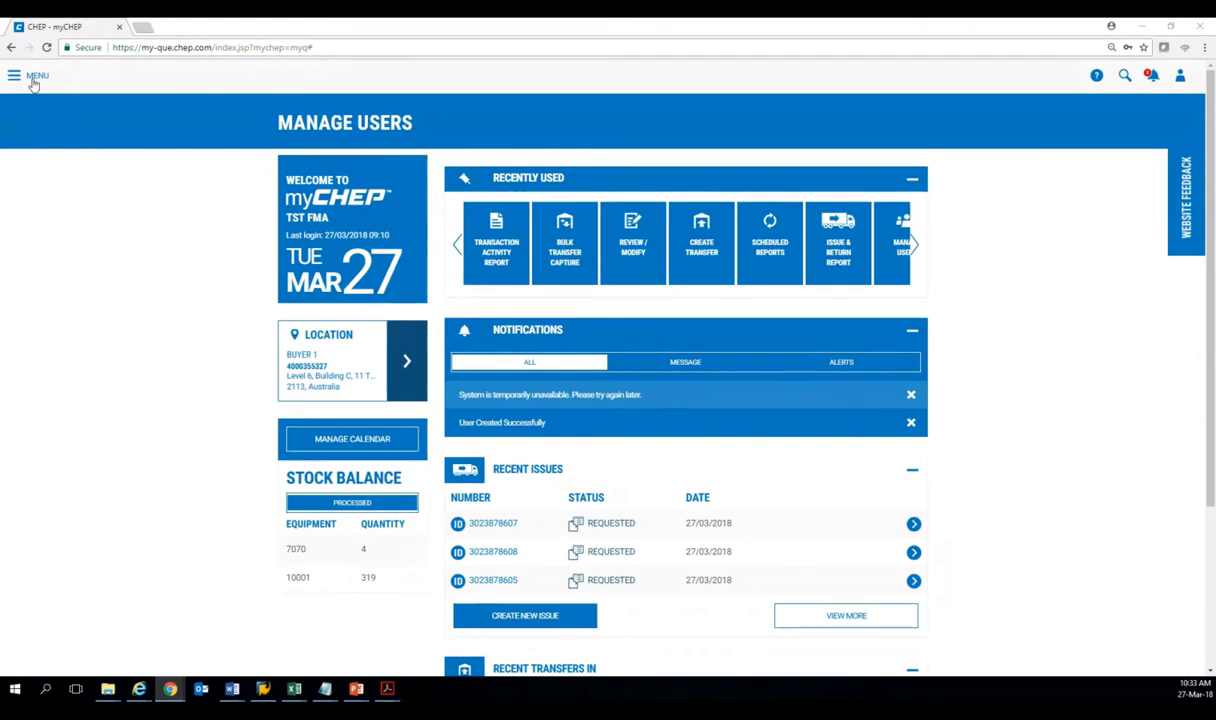
Open the Transaction Activity Report for all 3 locations, searching by Docket Number over the last 7 days.
click(31, 83)
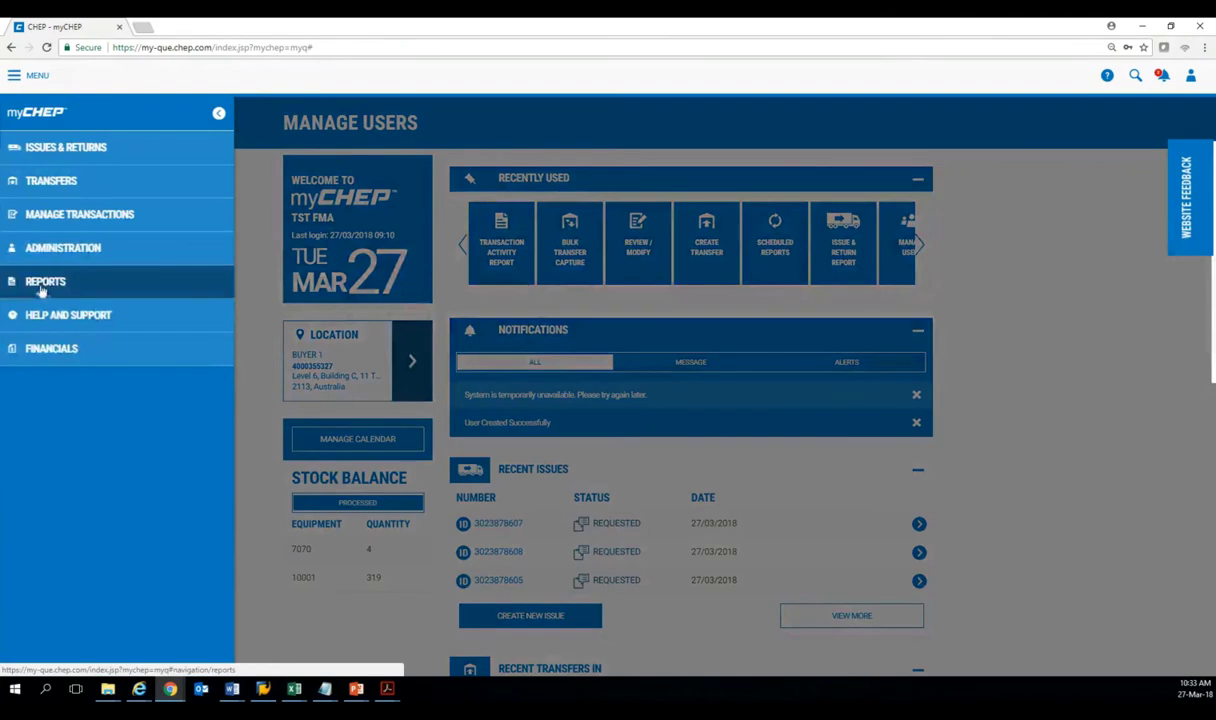
click(40, 281)
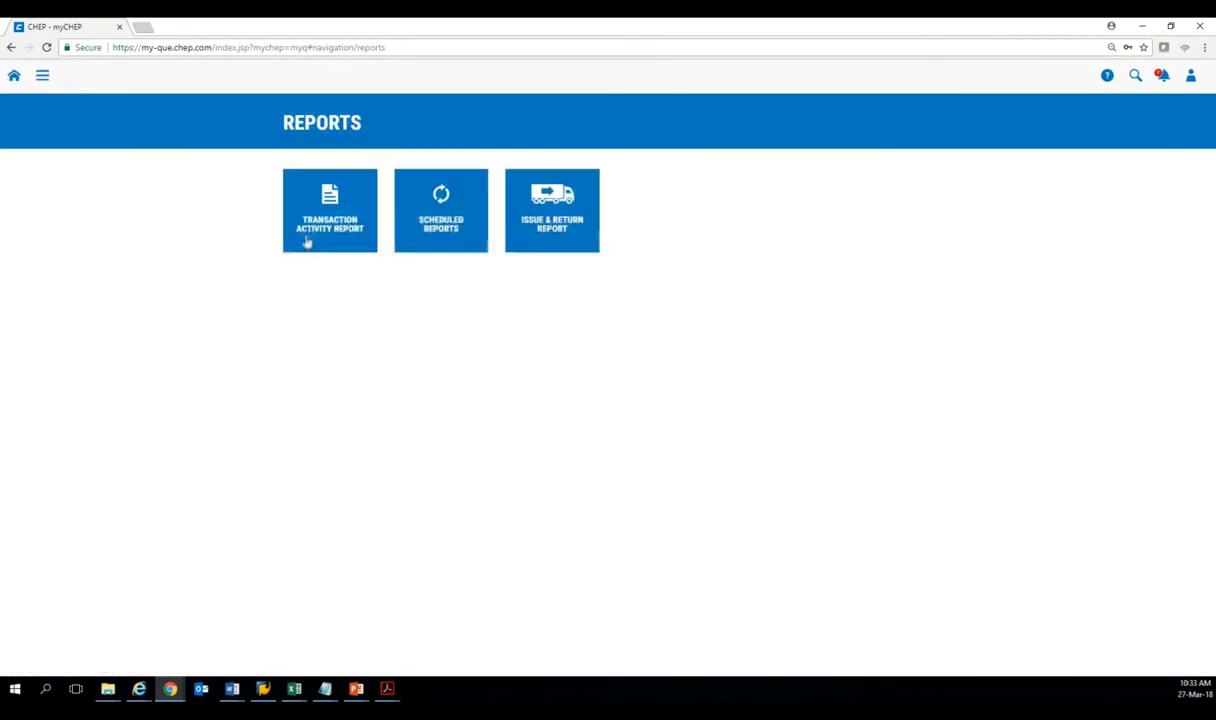
click(320, 198)
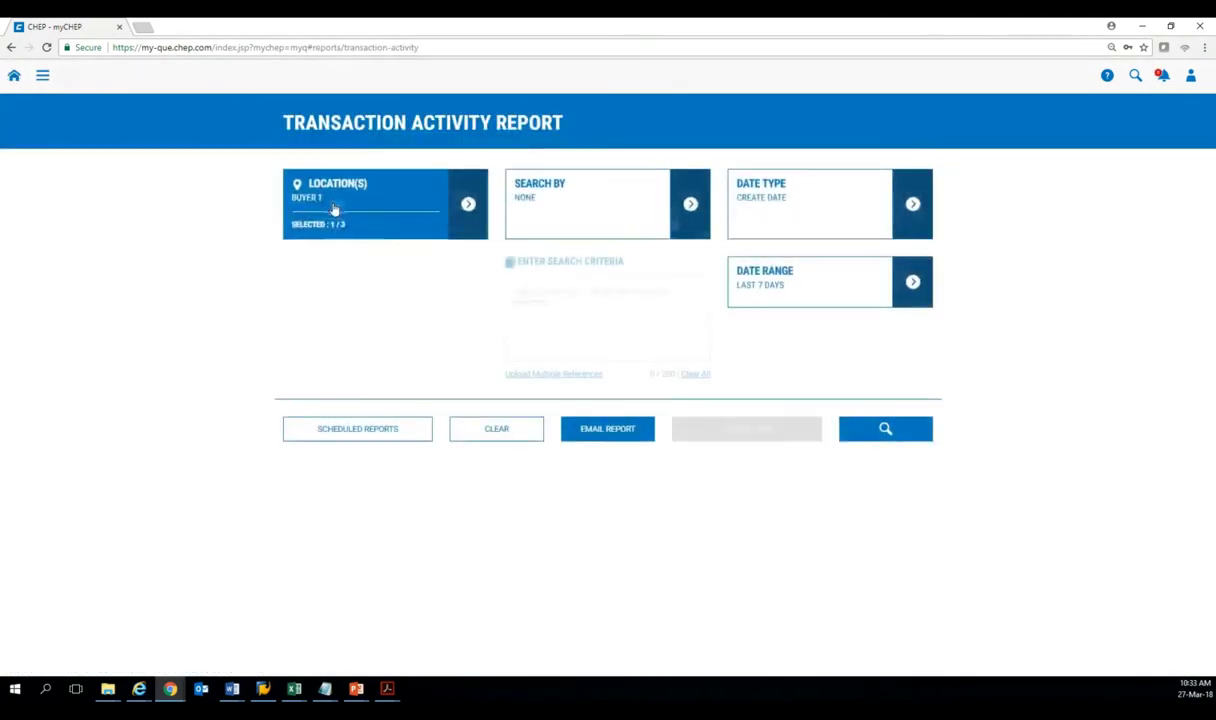
click(468, 206)
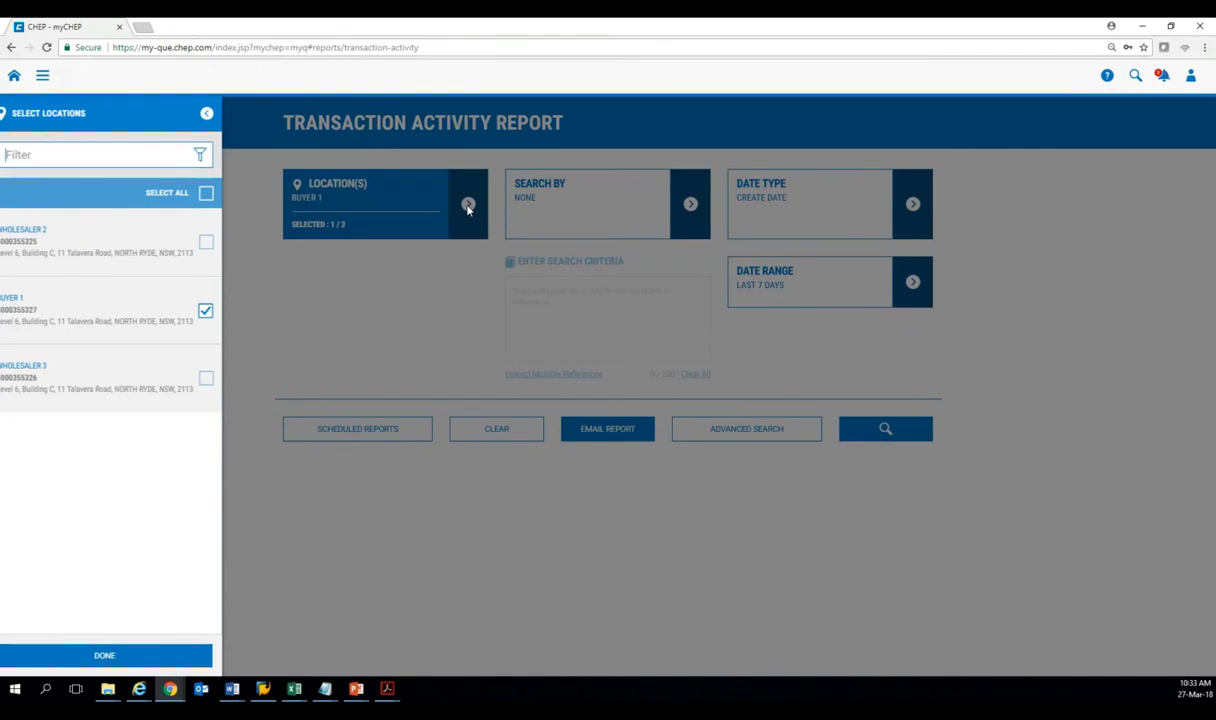
click(692, 203)
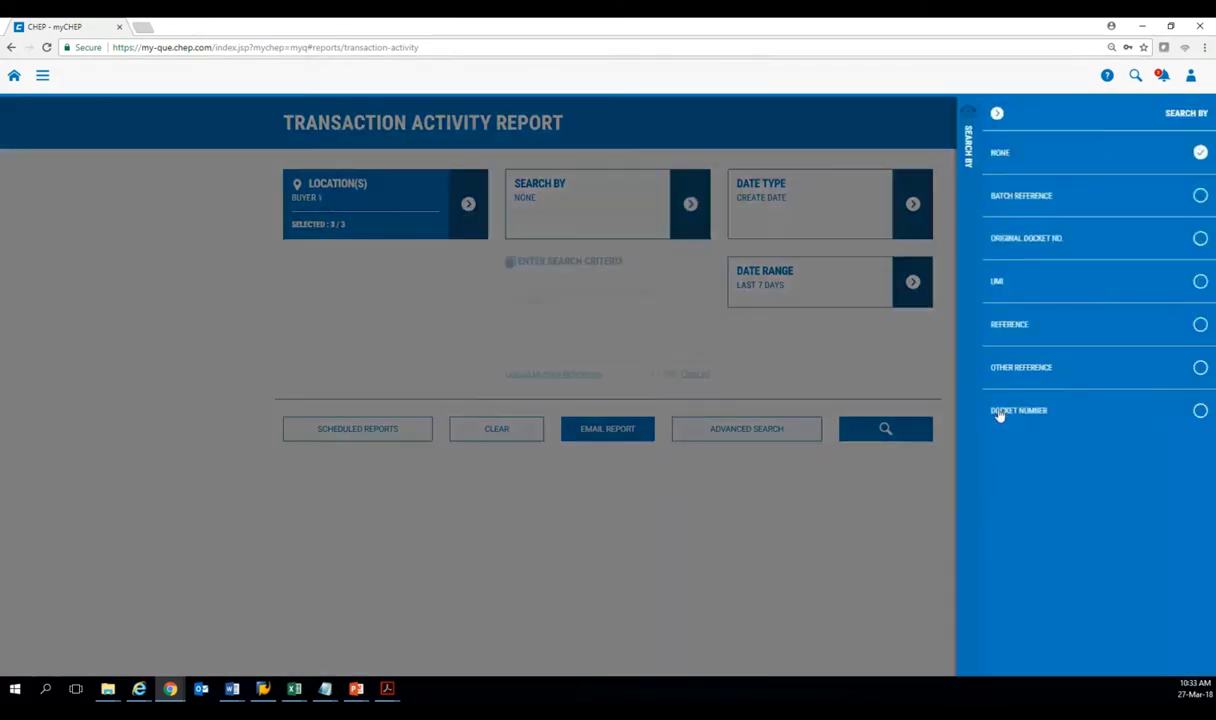
click(1000, 414)
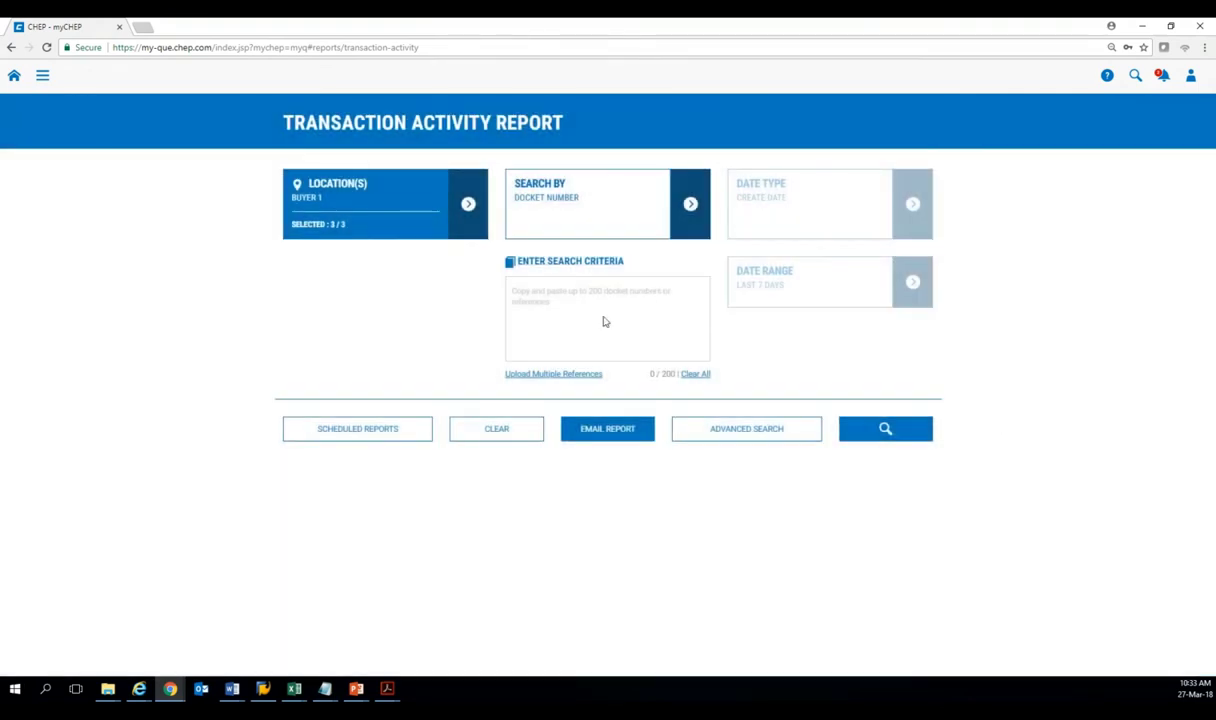
click(600, 316)
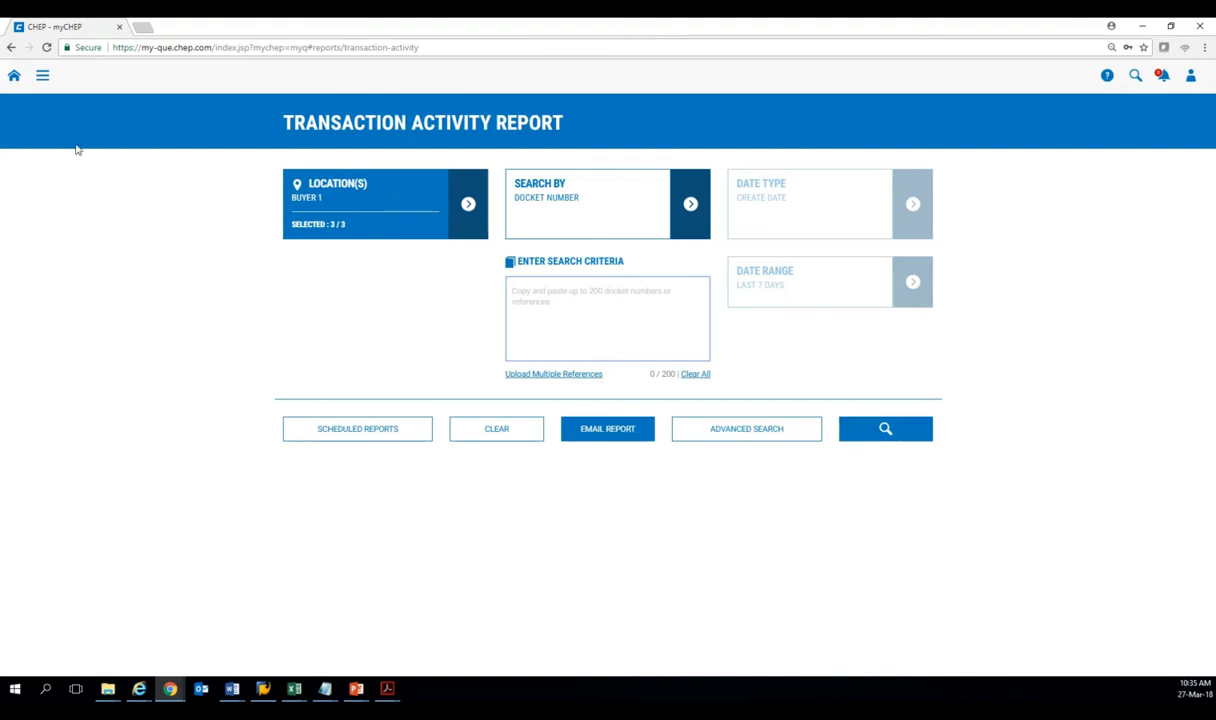
Open Review / Modify from the home dashboard and set the From date to 27/03/2018.
click(15, 77)
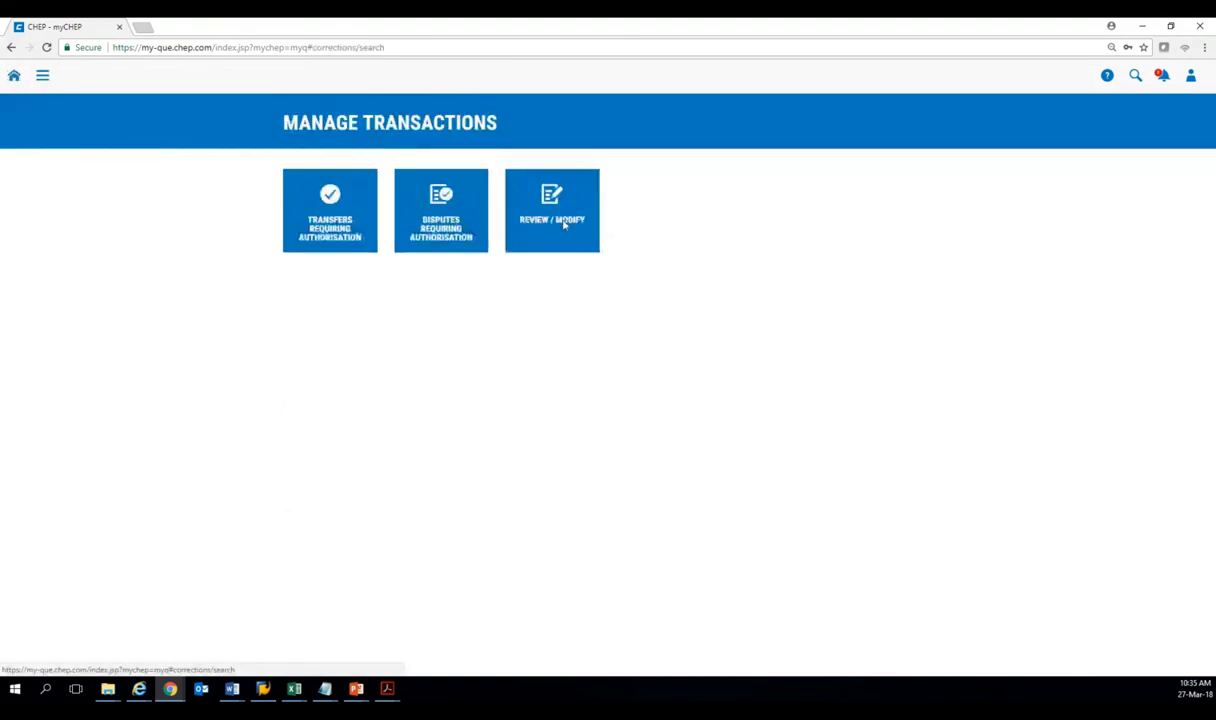
click(563, 226)
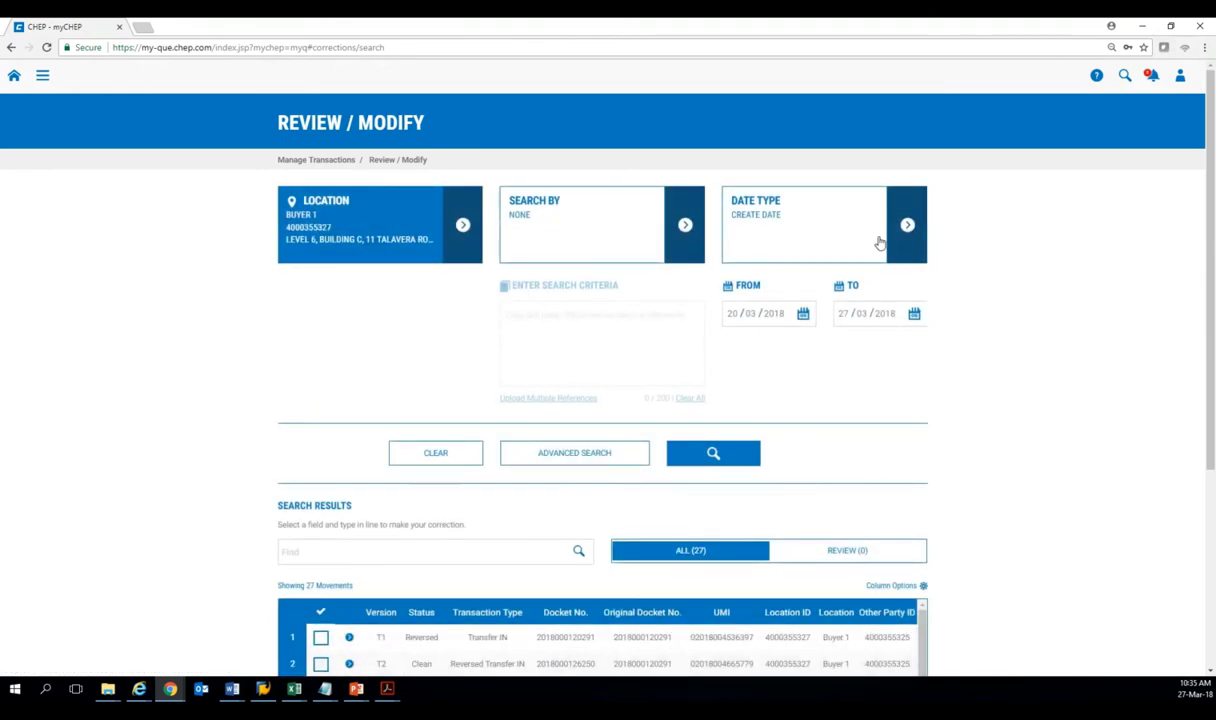
click(804, 315)
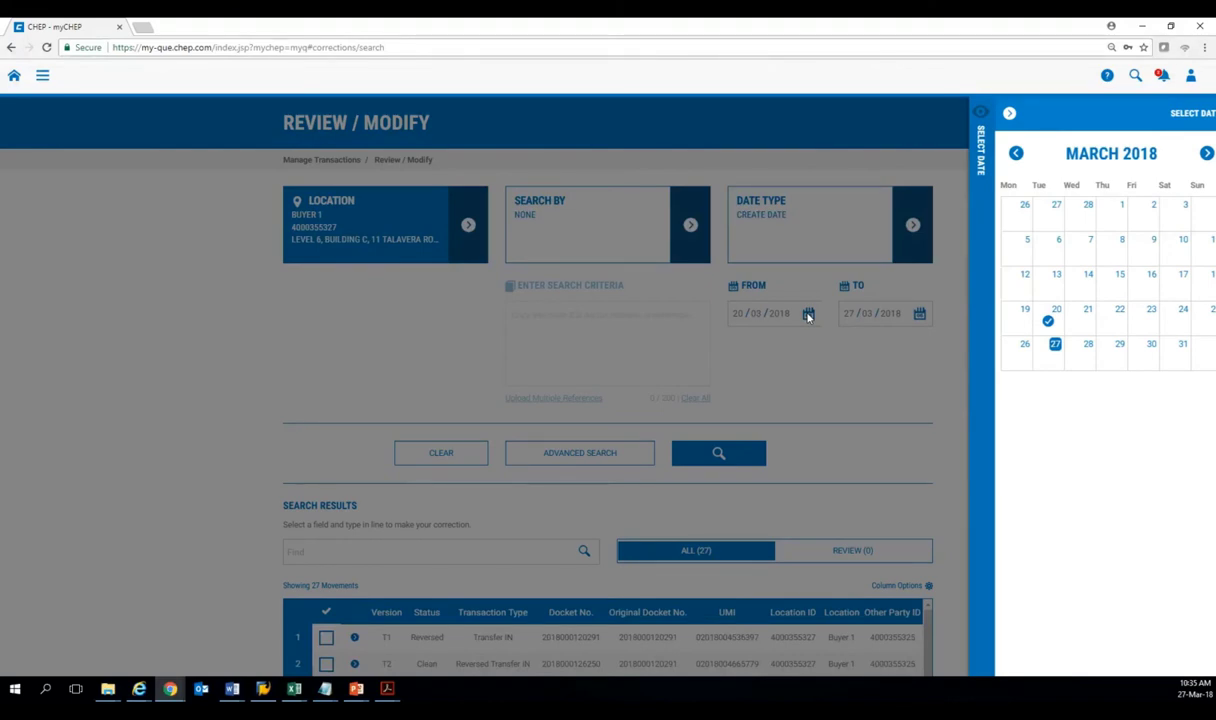
click(808, 316)
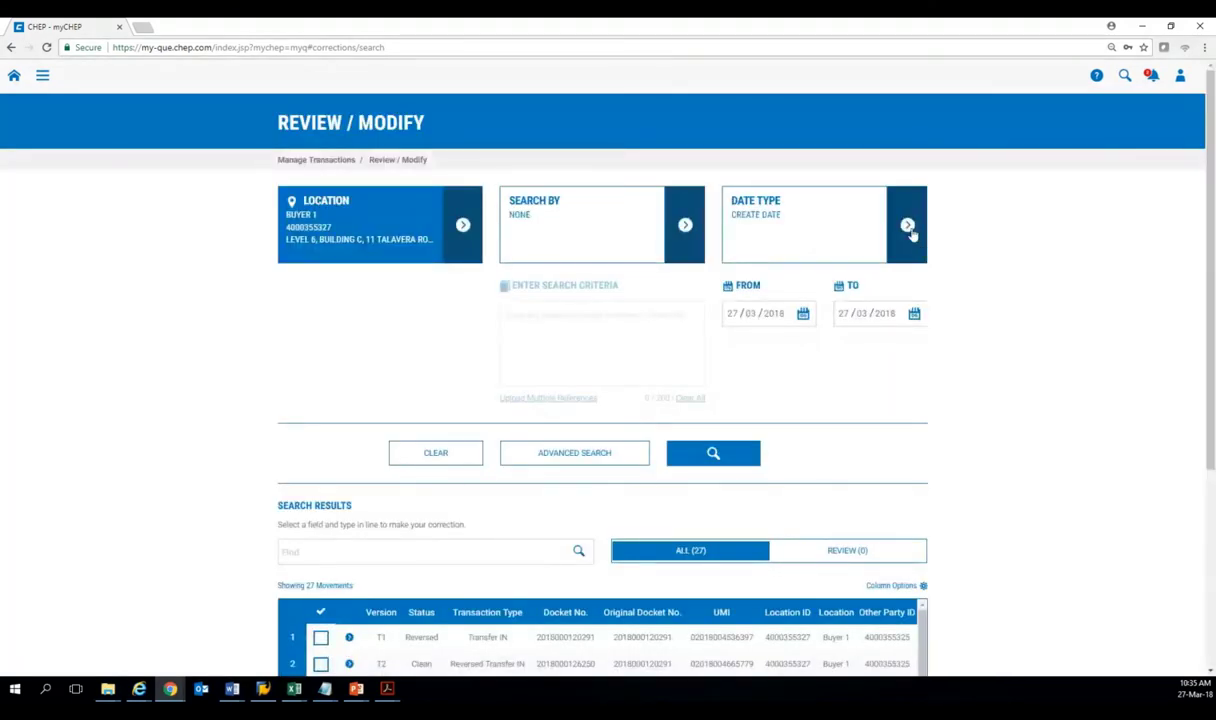
Check the Date Type choices, leave them unchanged, and look over the 27 listed movements.
click(912, 229)
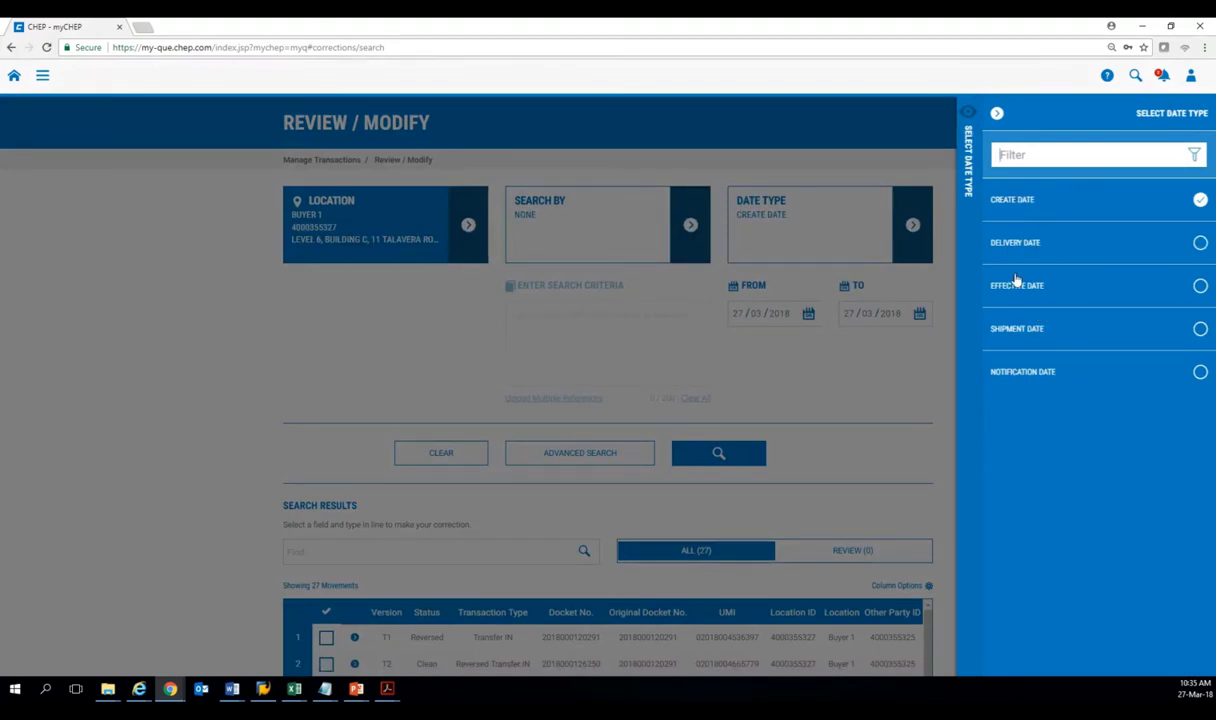
click(914, 356)
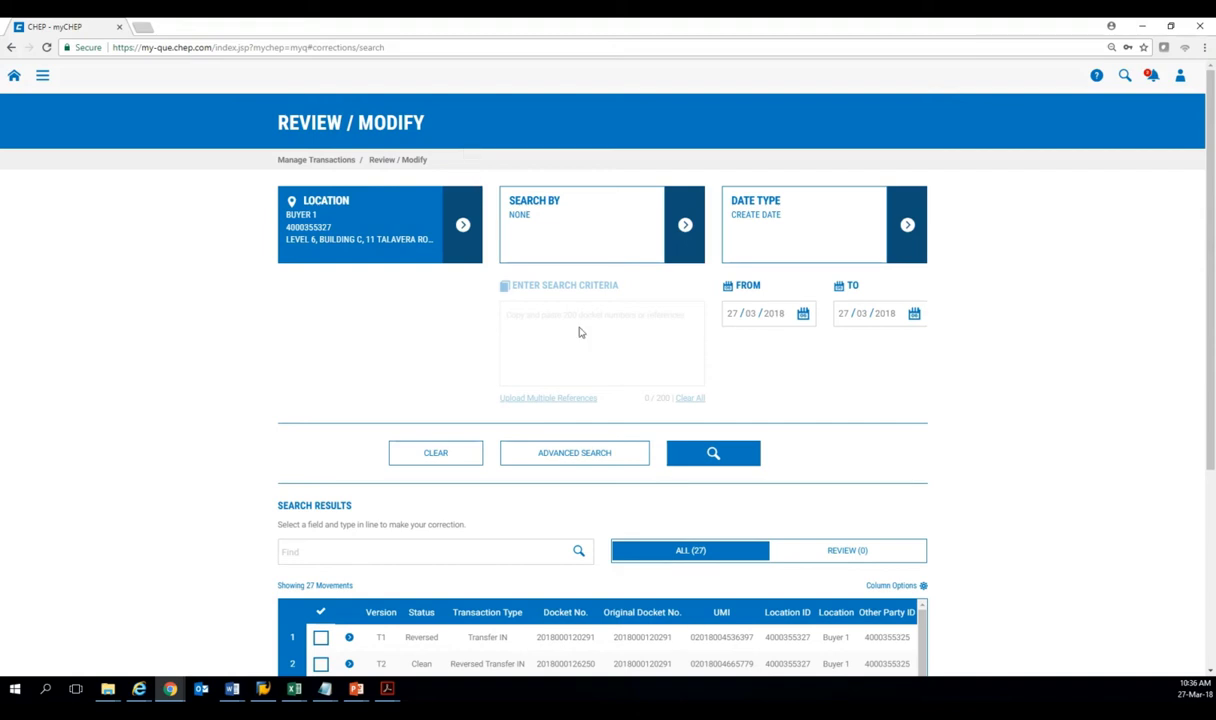
scroll(580, 332, down, 1)
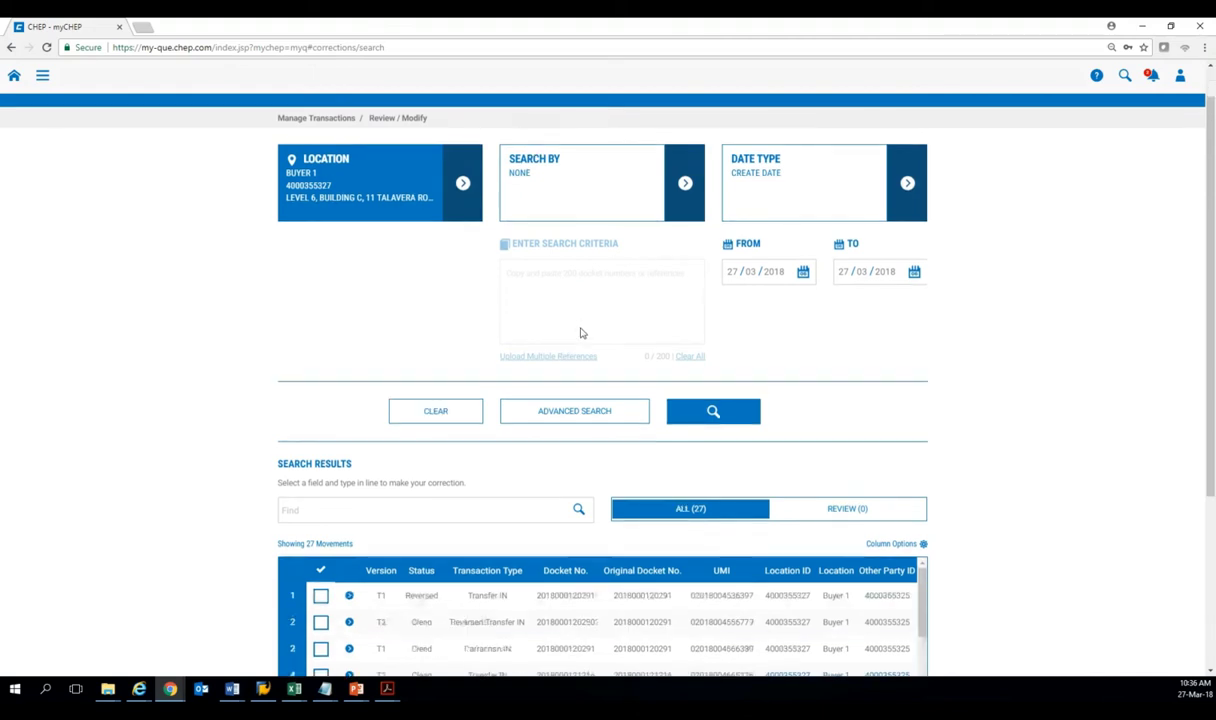
scroll(580, 332, down, 5)
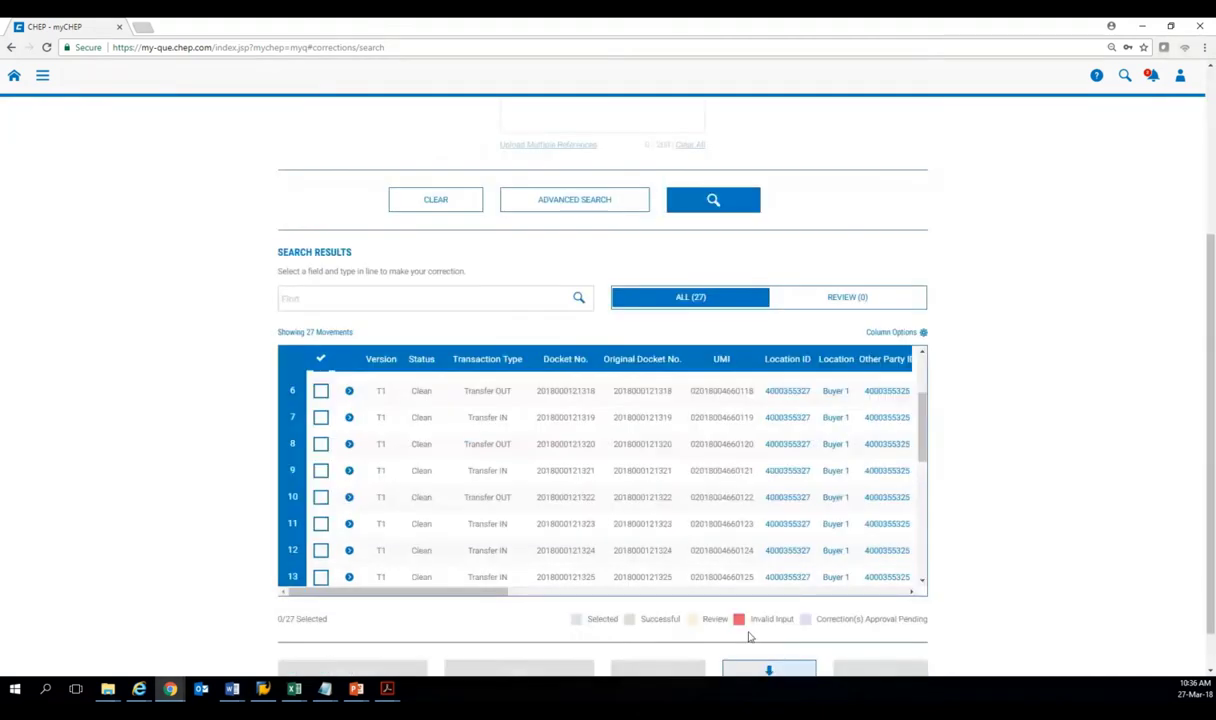
scroll(980, 402, up, 1)
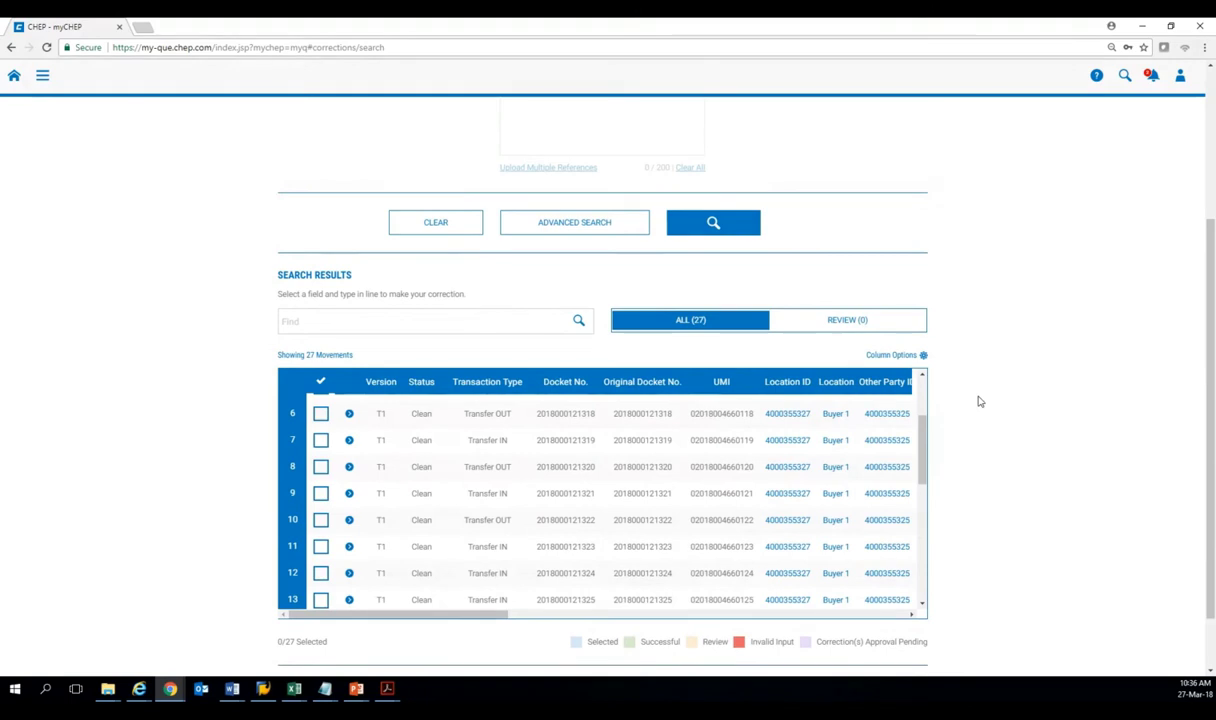
scroll(980, 402, up, 5)
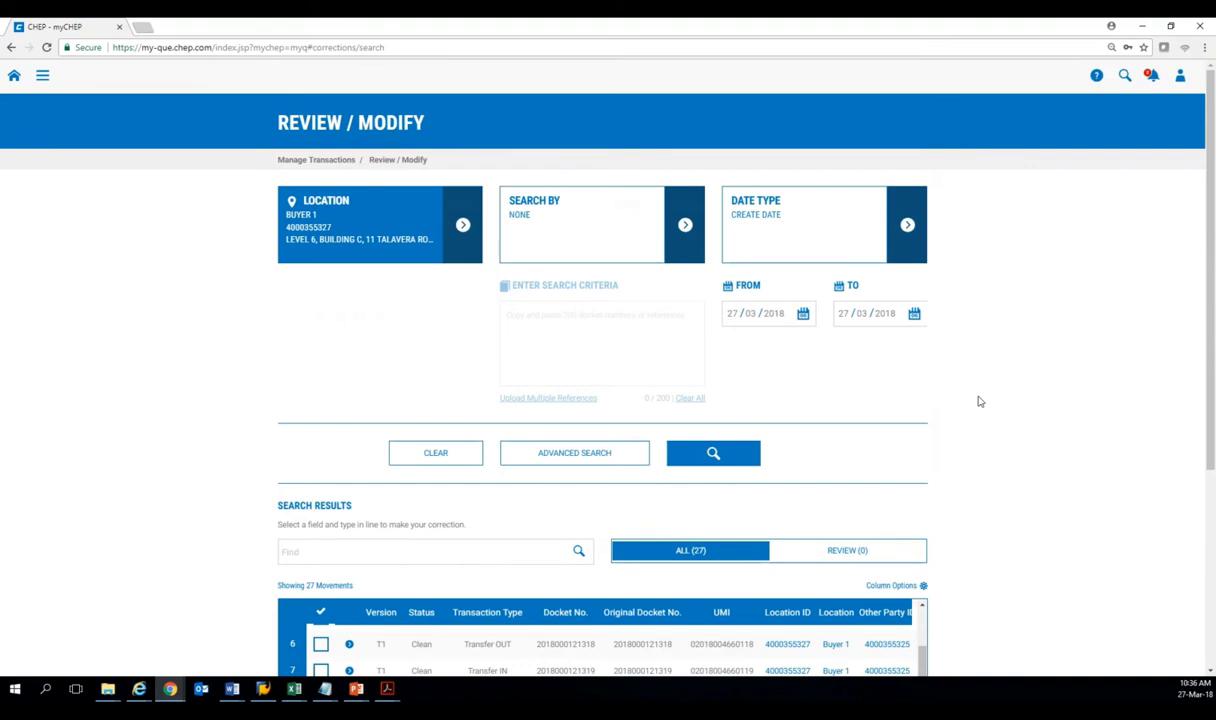
click(43, 79)
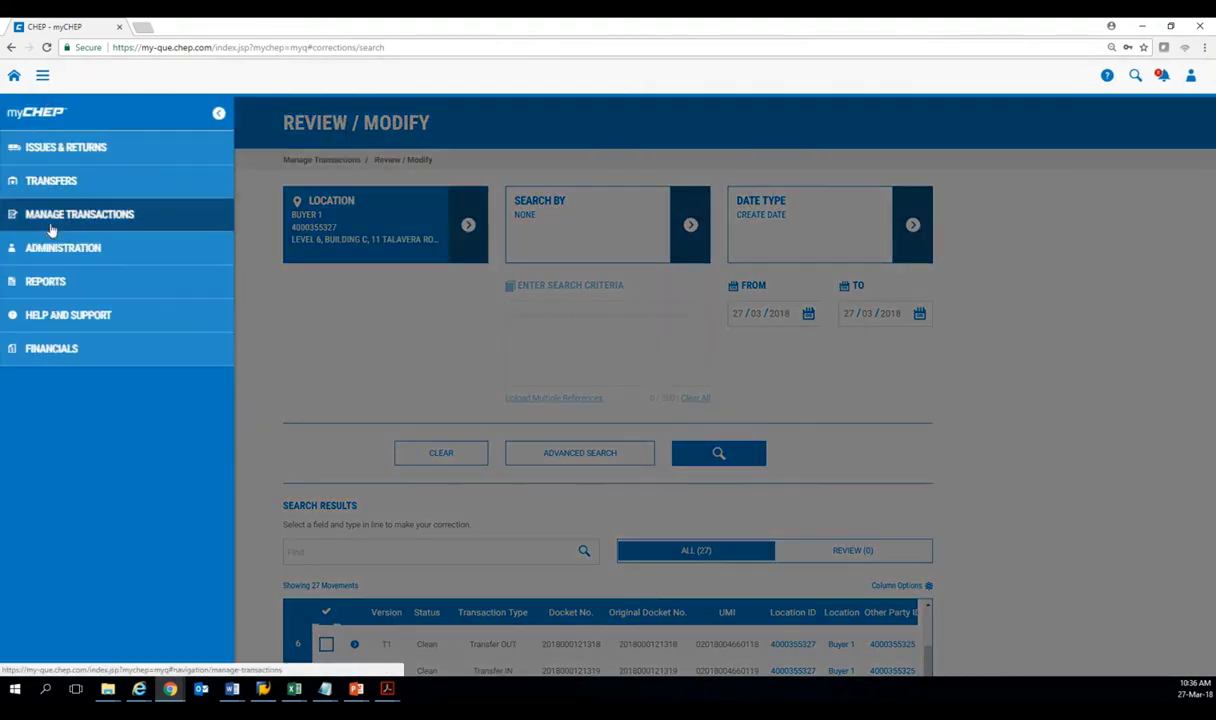
Start a new scheduled report in Reports and continue to its report parameters.
click(58, 281)
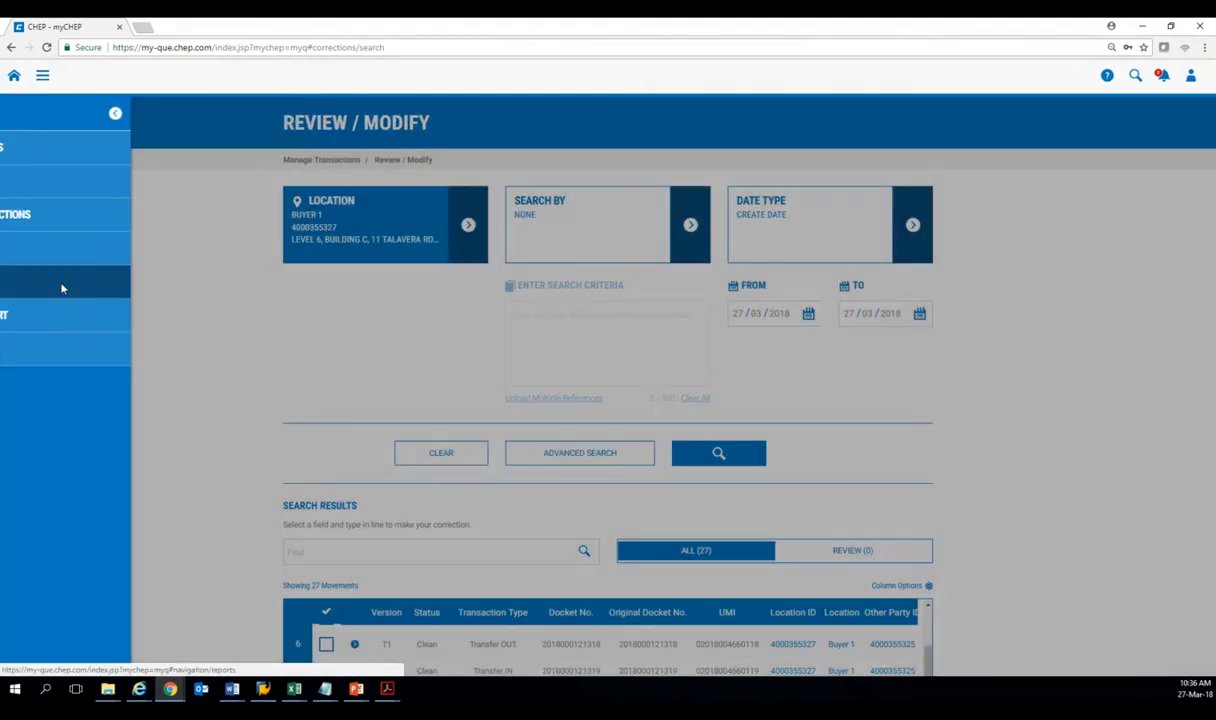
click(441, 210)
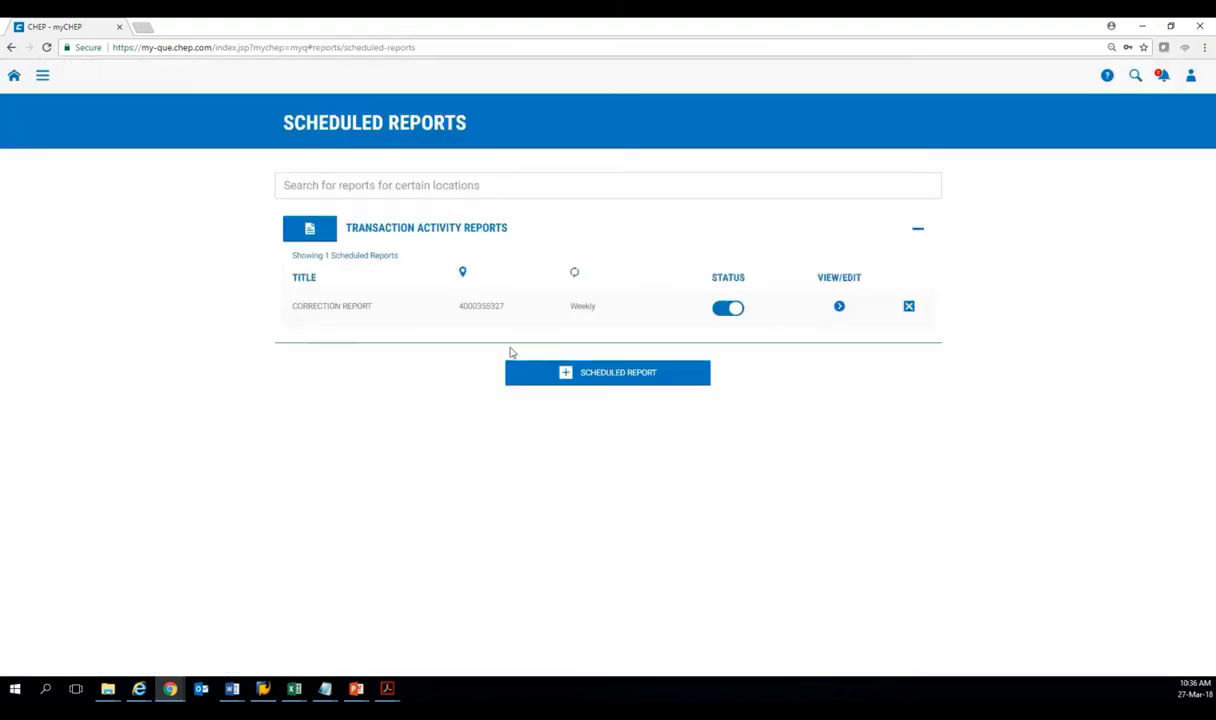
click(611, 380)
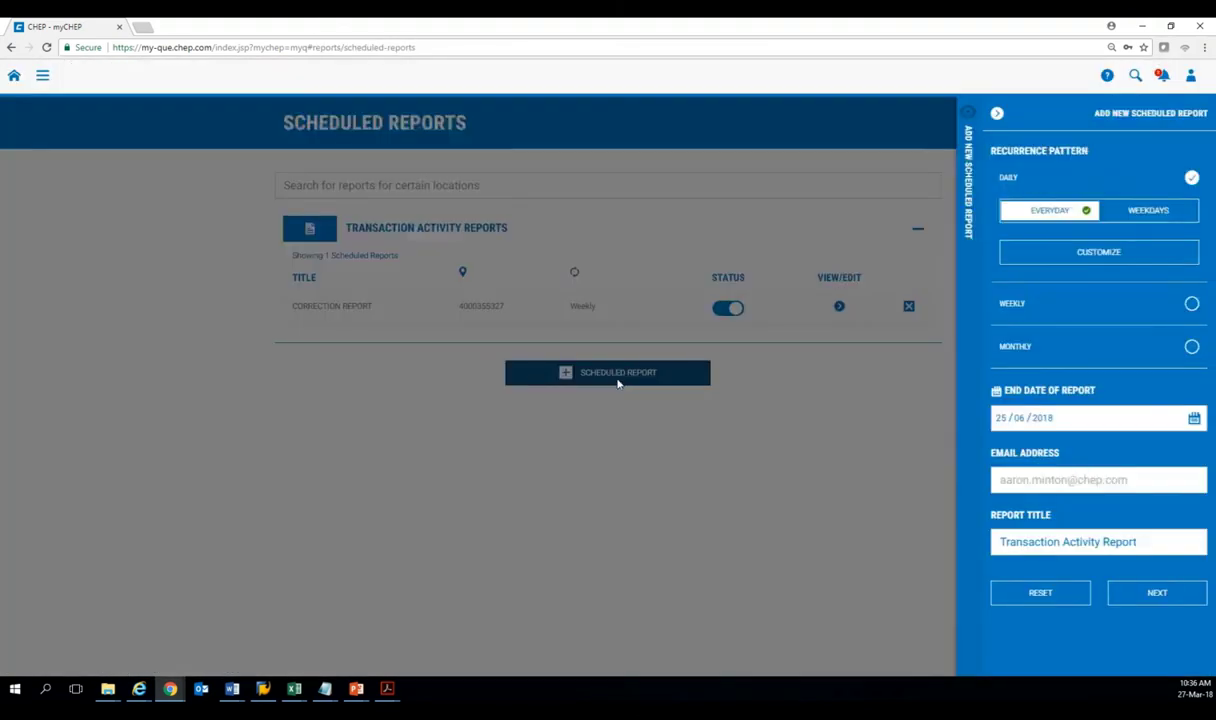
click(1156, 592)
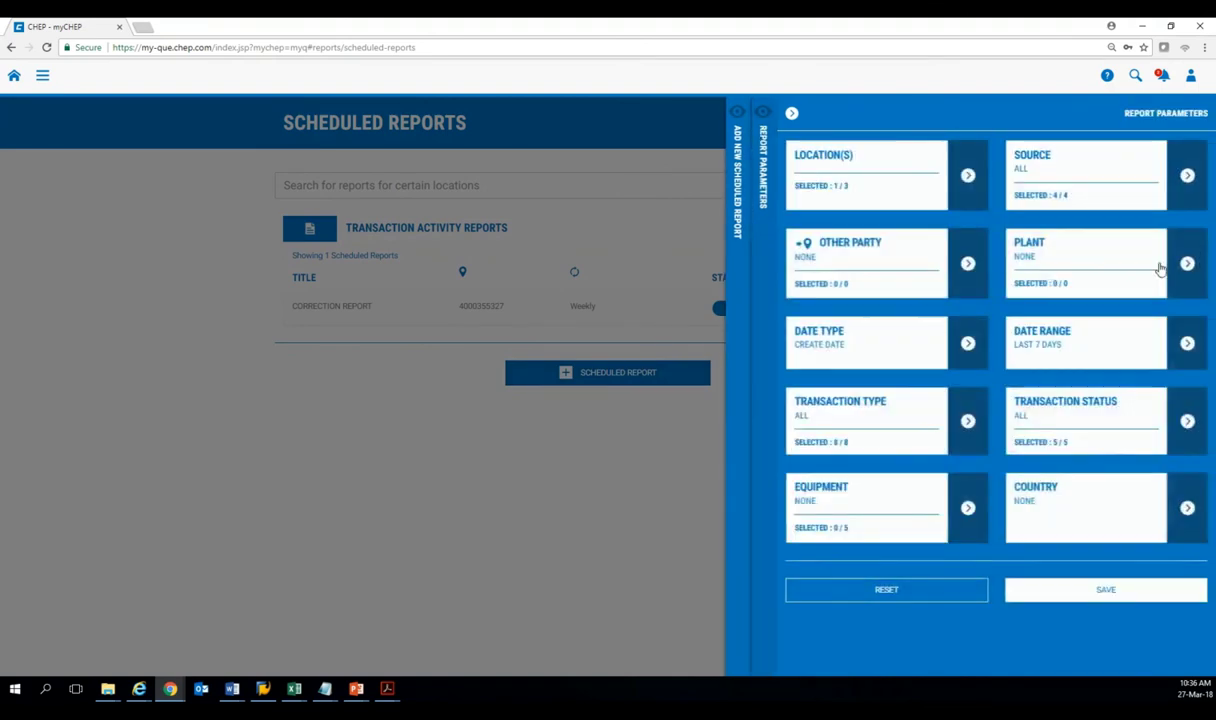
Limit the Transaction Status to Suspended only and close the report parameters.
click(1187, 421)
click(1200, 193)
click(1200, 273)
click(1138, 655)
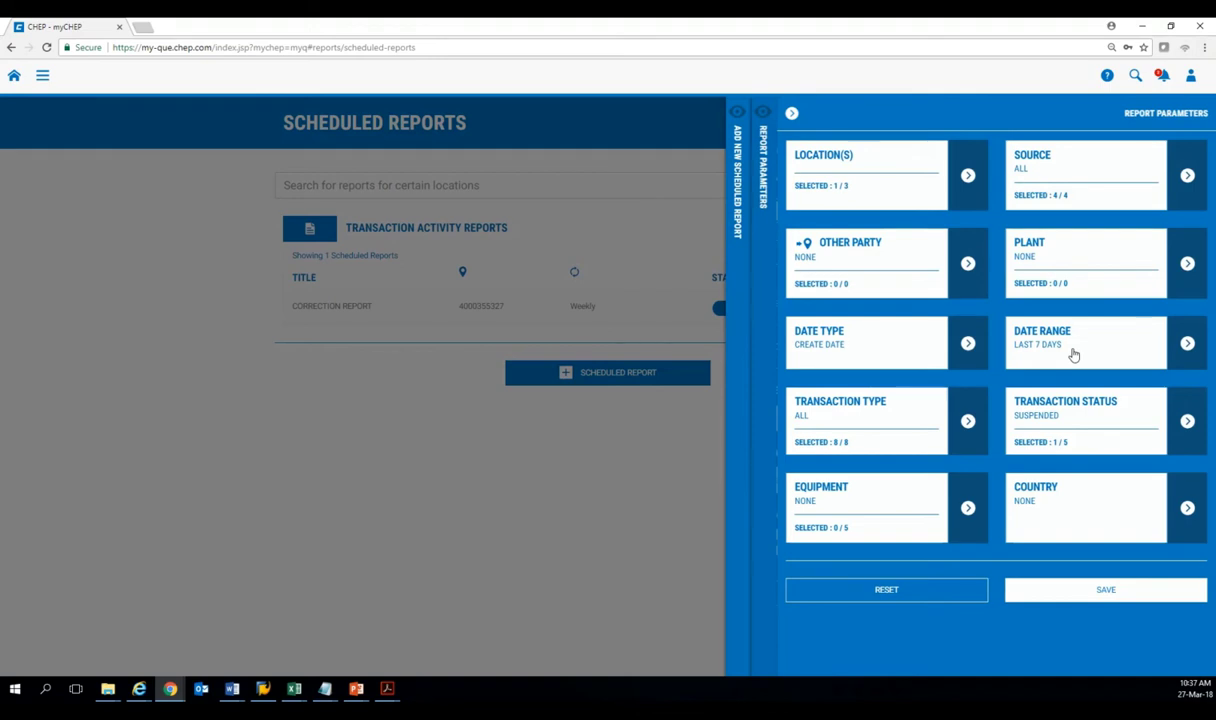
click(673, 462)
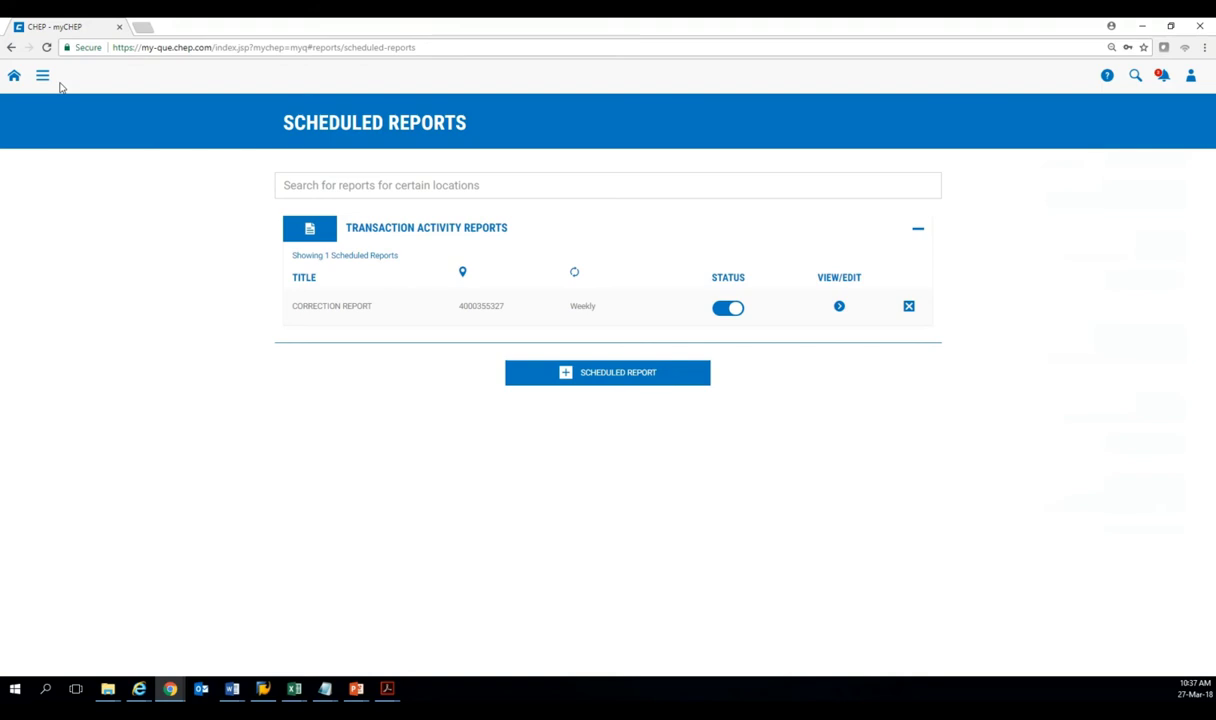
View row 3's Correction IN transaction and Wholesaler 2's trading partner contact details, then close them.
click(18, 79)
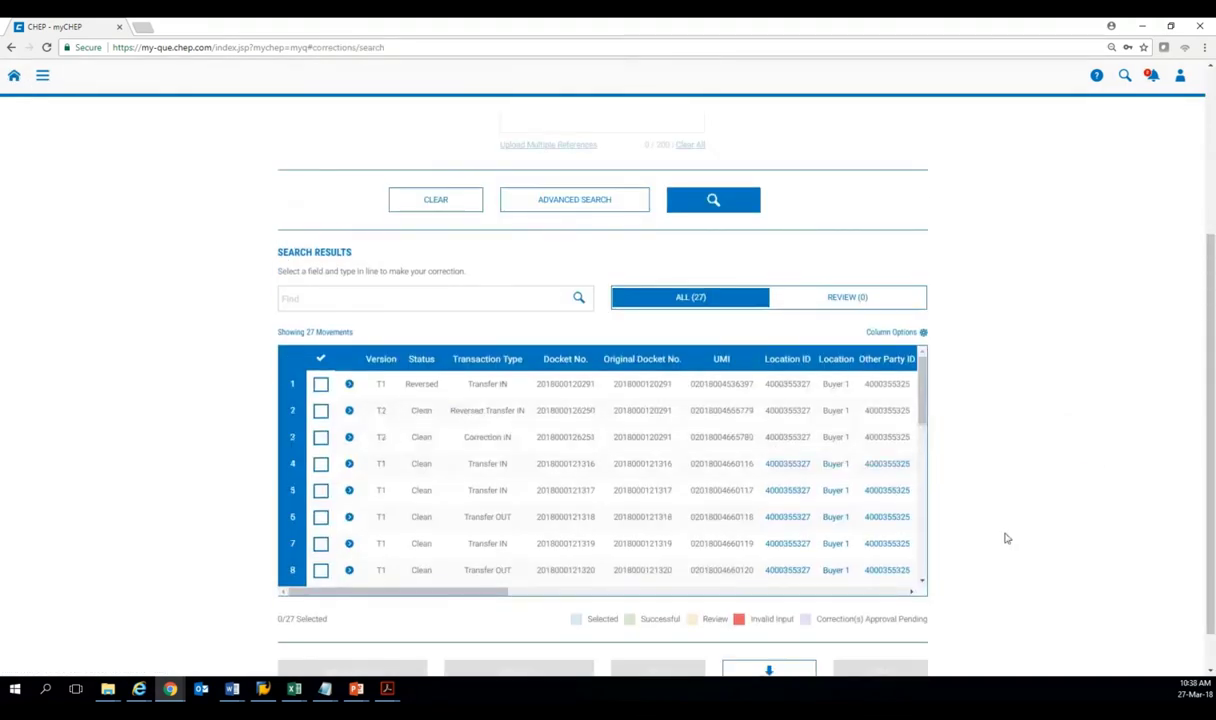
click(349, 439)
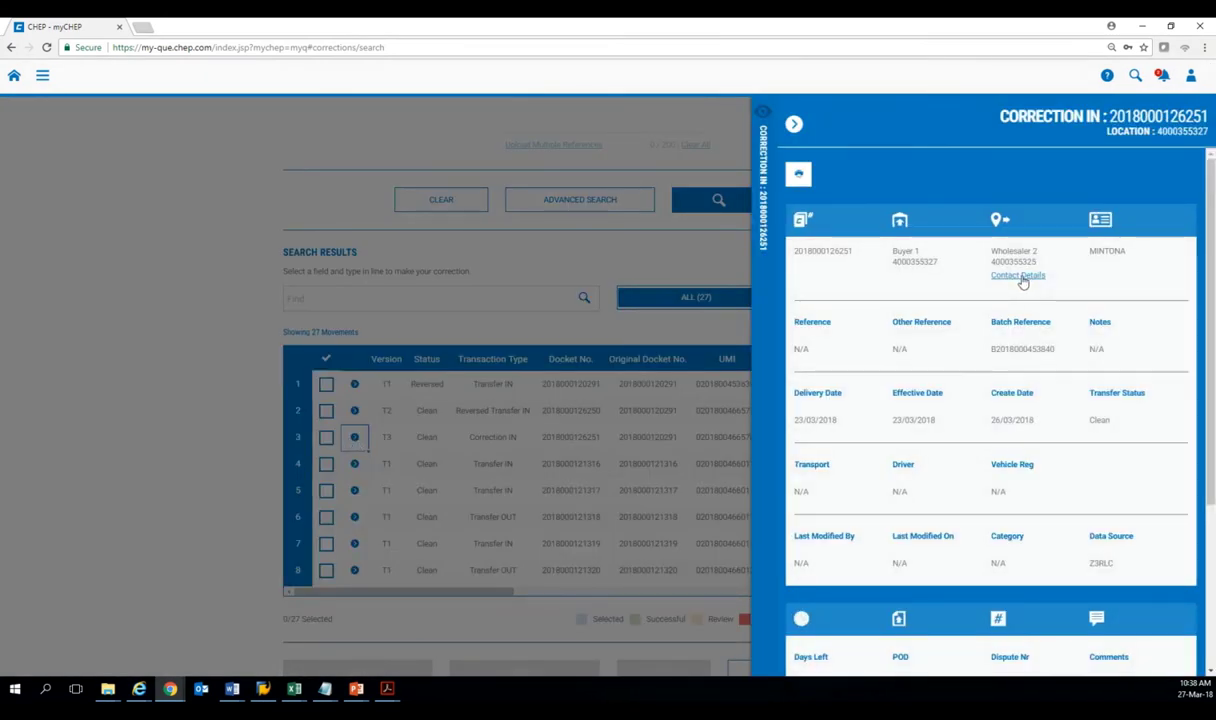
click(1019, 277)
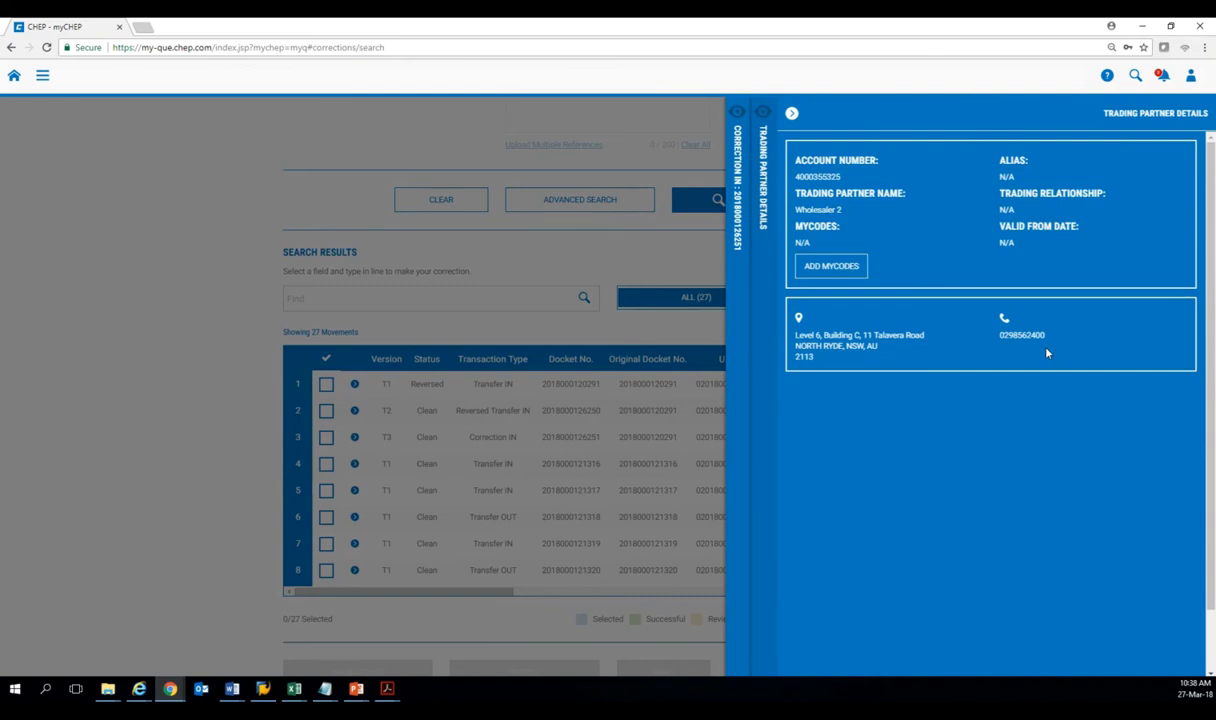
click(170, 229)
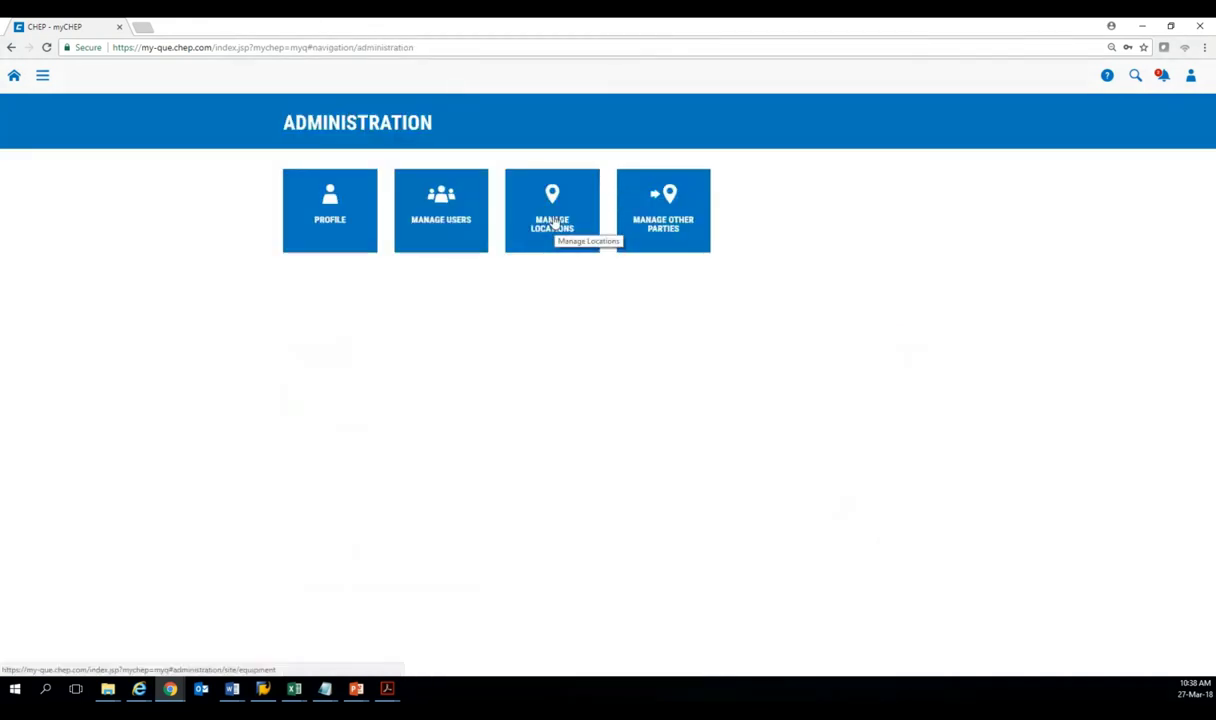
click(551, 217)
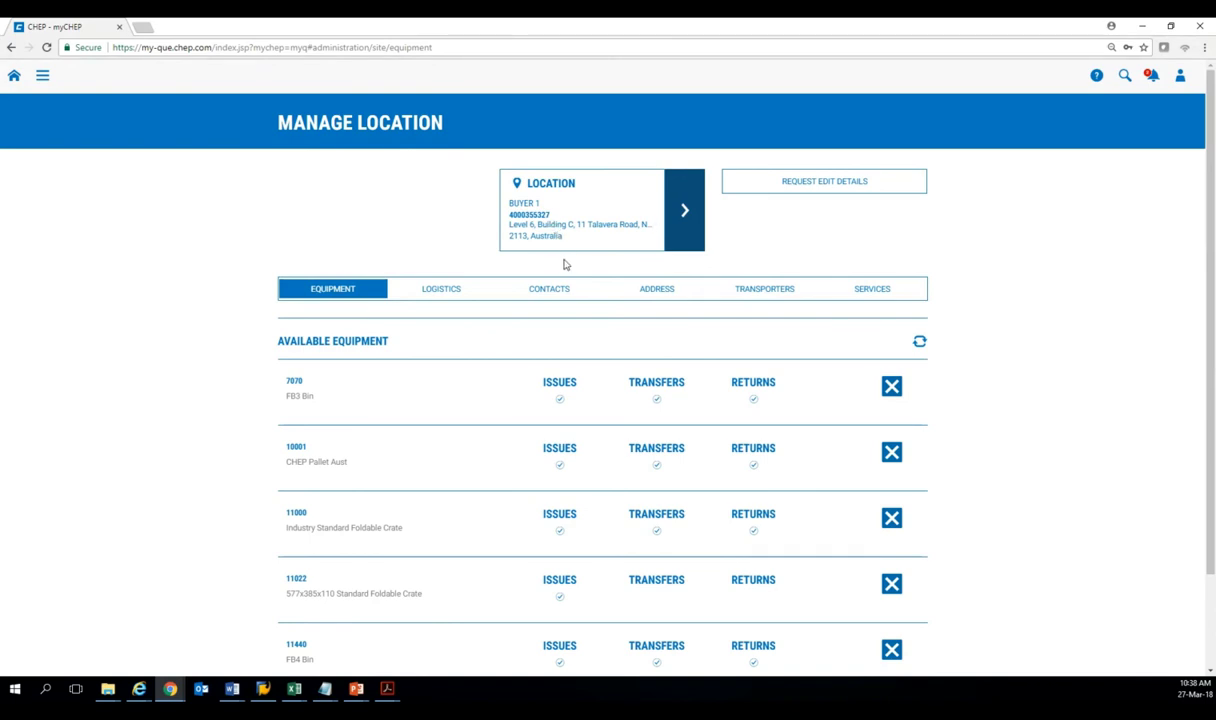
click(546, 291)
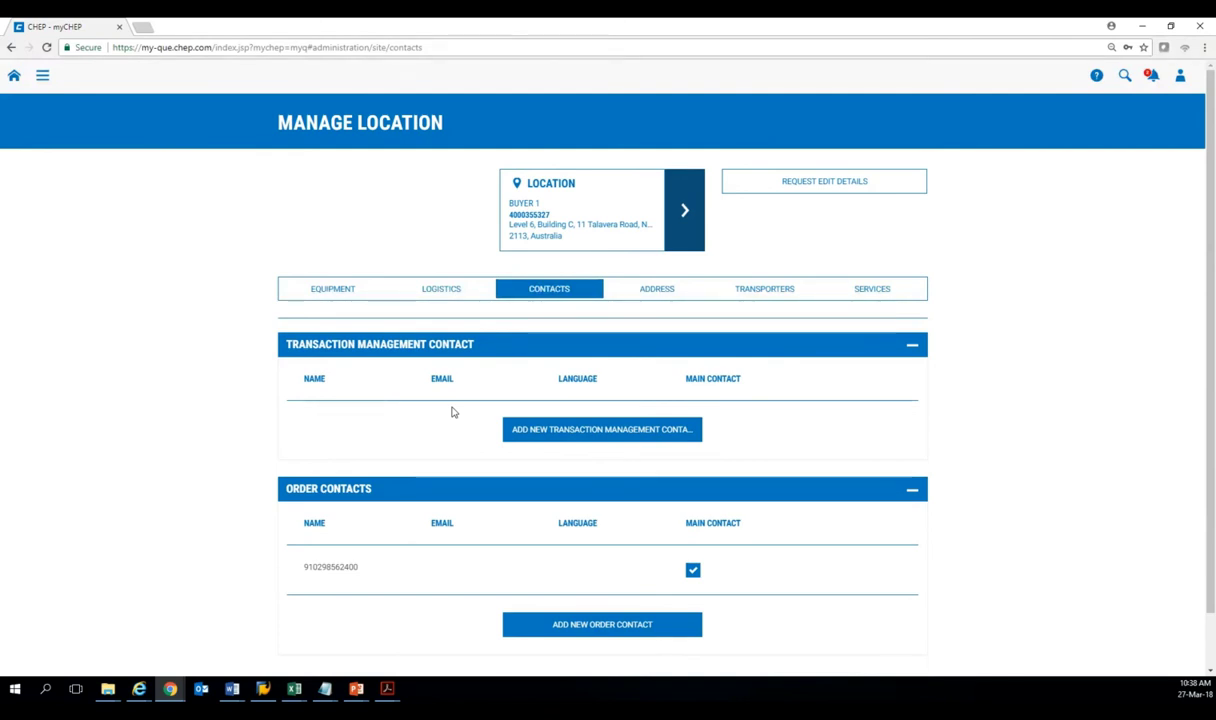
click(41, 78)
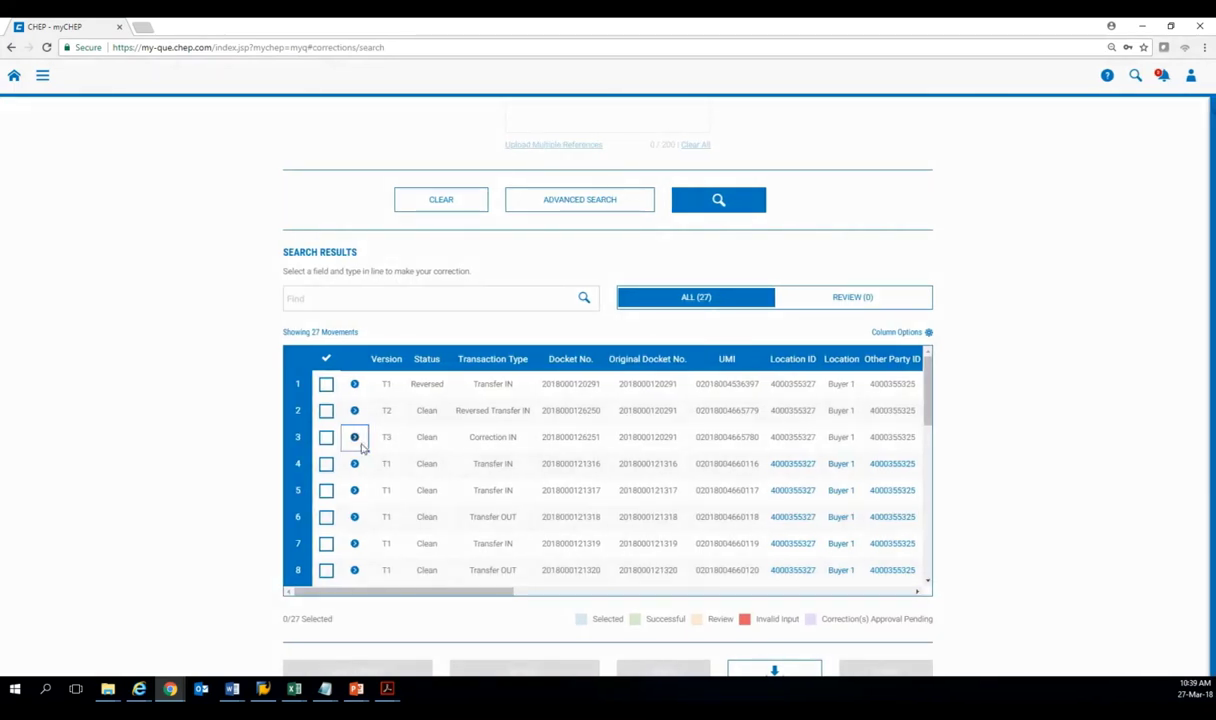
click(356, 440)
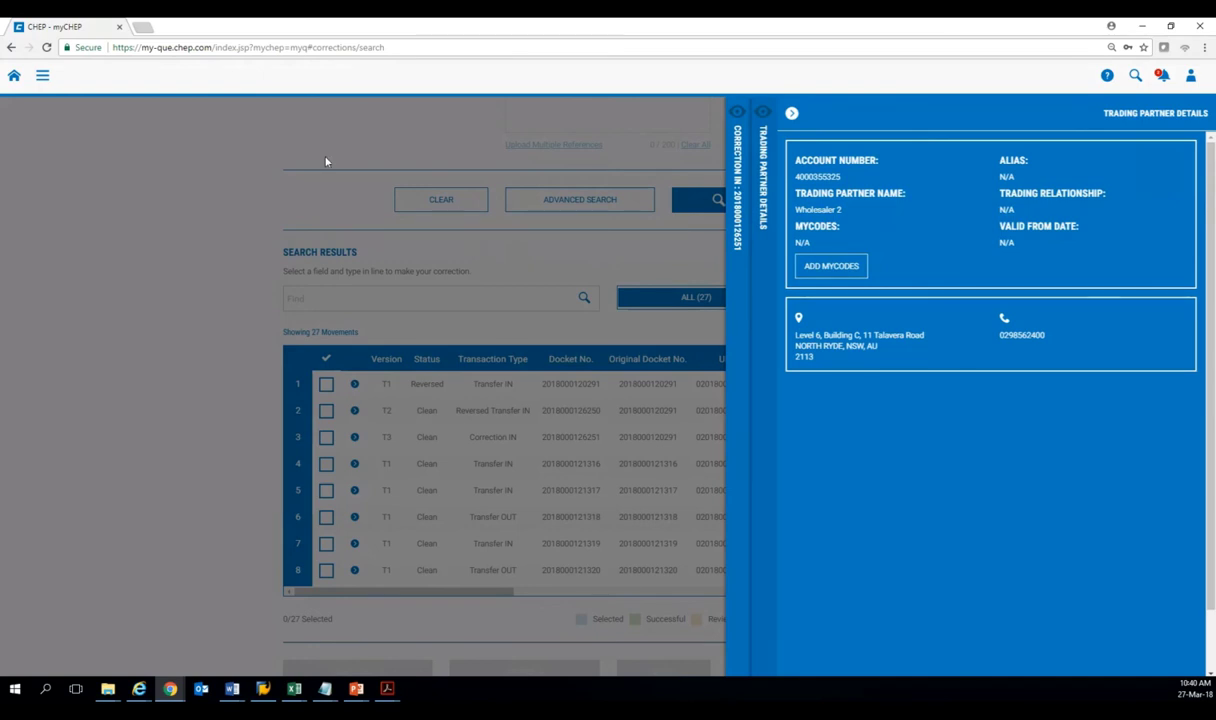
click(249, 187)
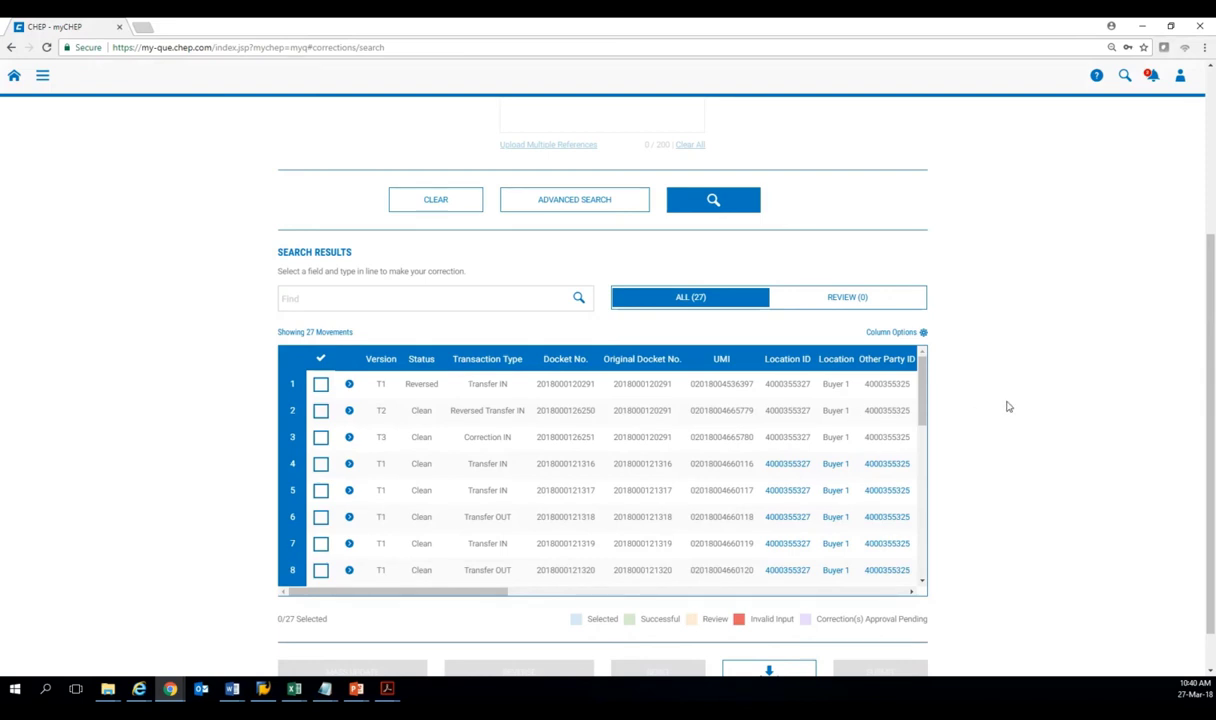
scroll(1008, 406, down, 1)
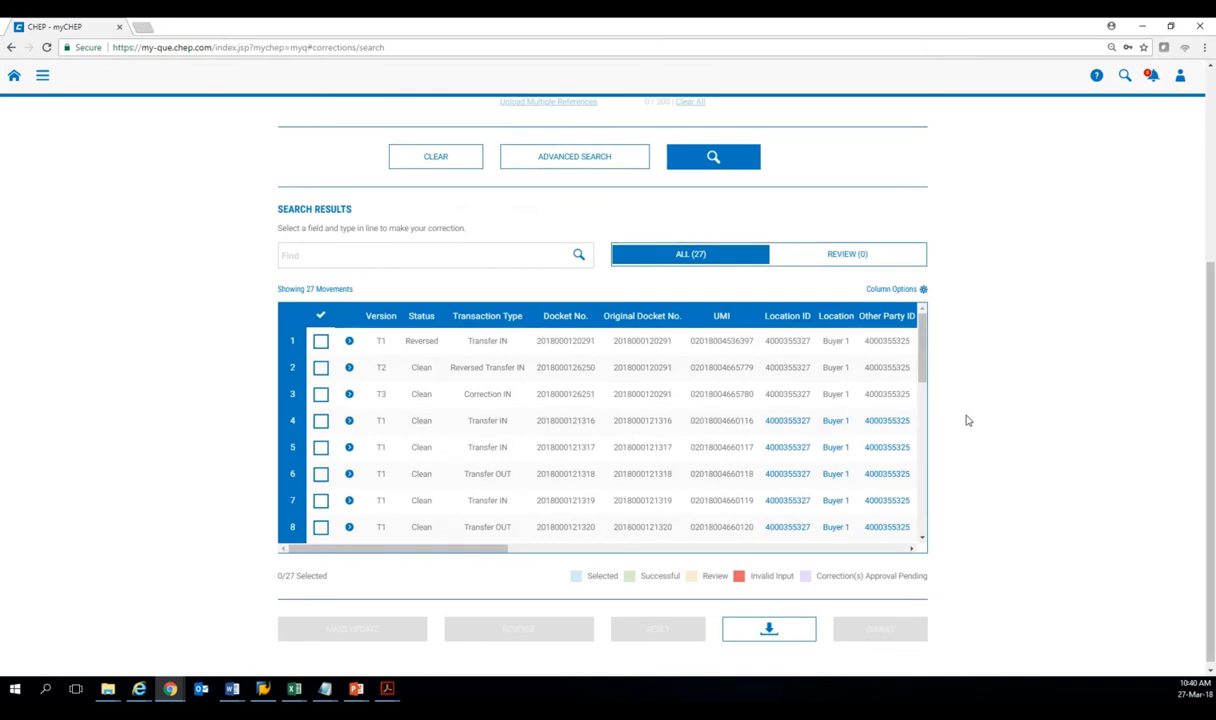
scroll(966, 420, up, 3)
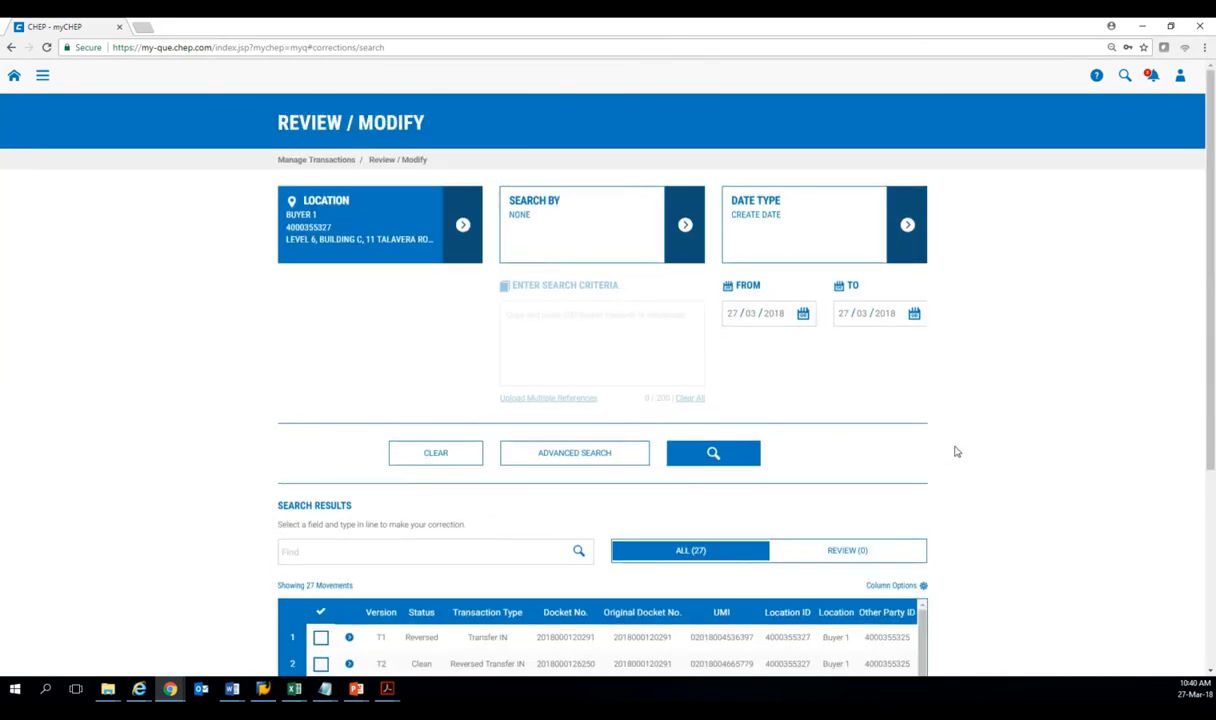
scroll(955, 452, down, 2)
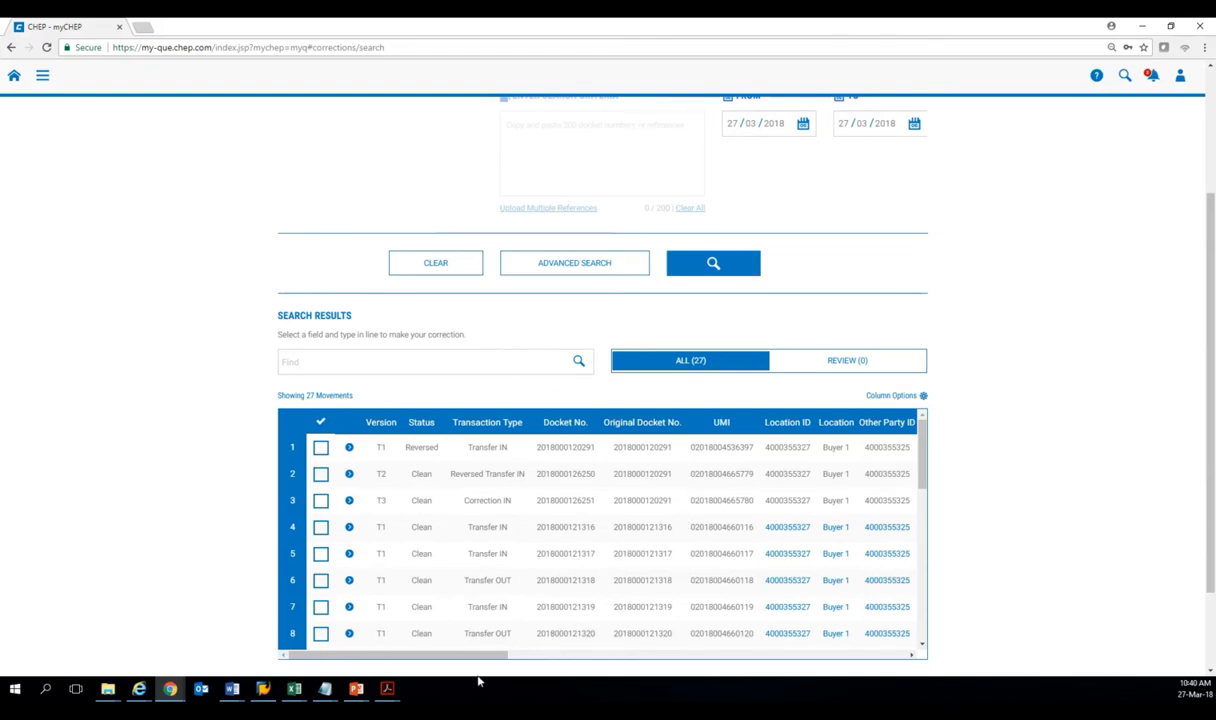
drag(483, 655, 489, 657)
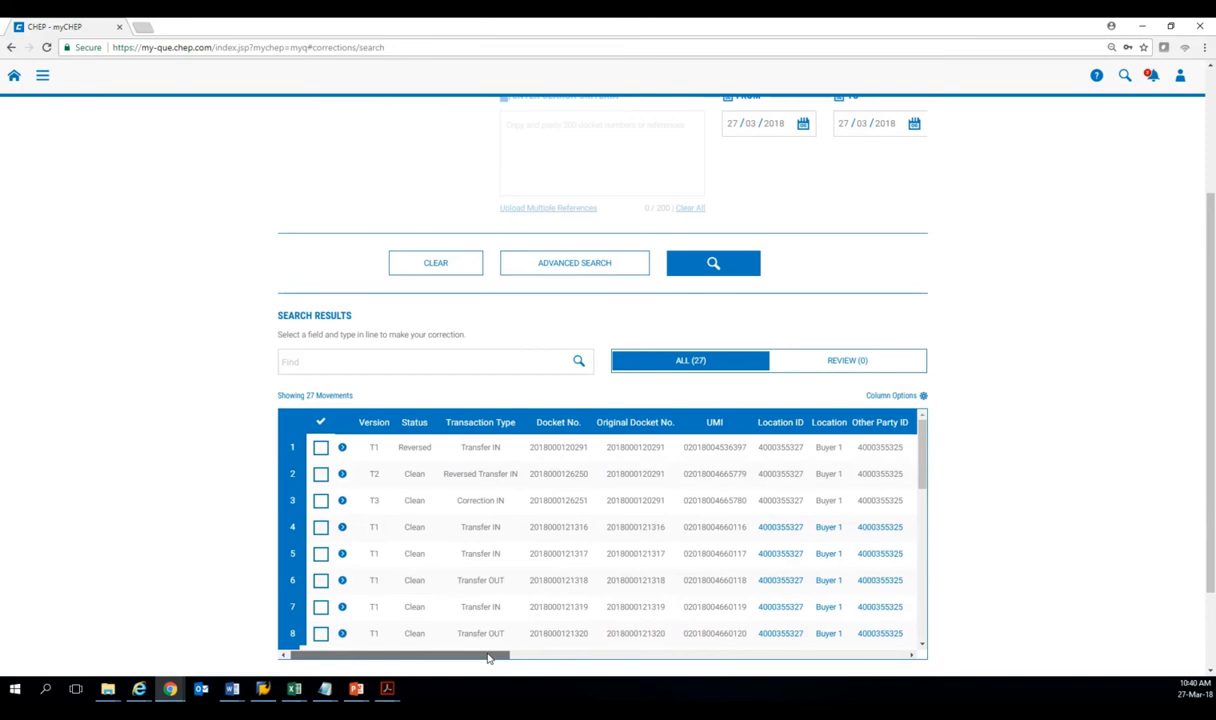
drag(489, 657, 609, 657)
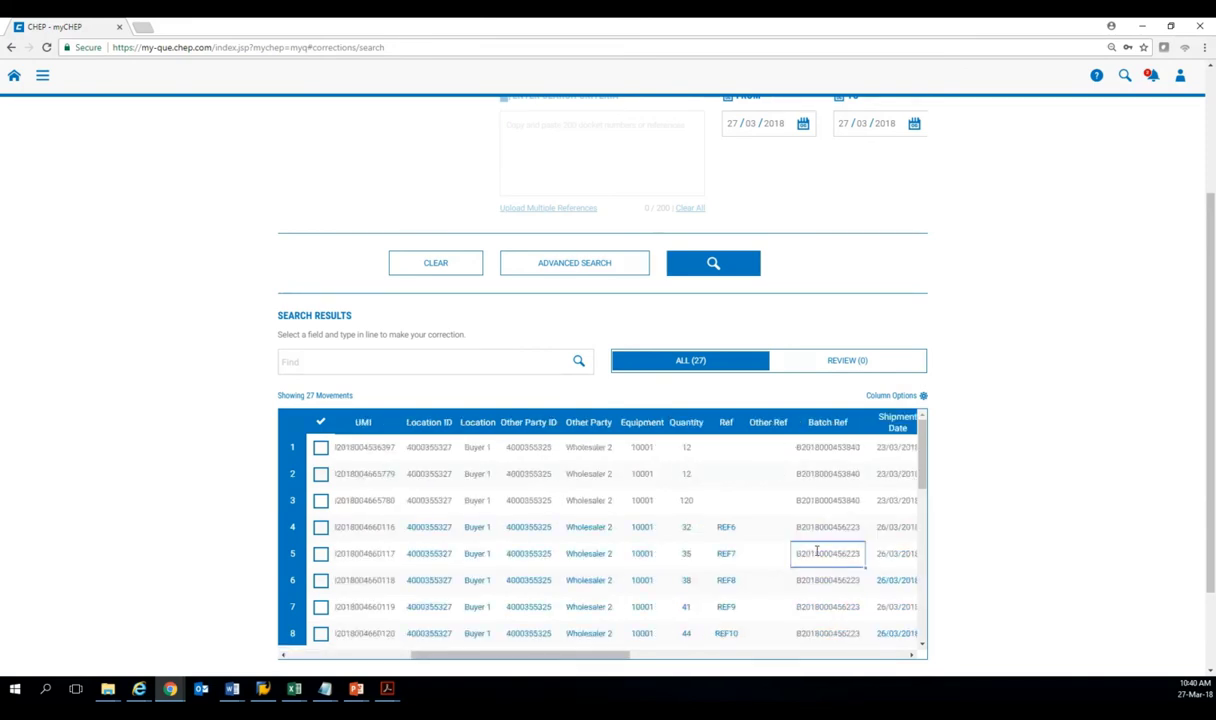
scroll(723, 265, up, 2)
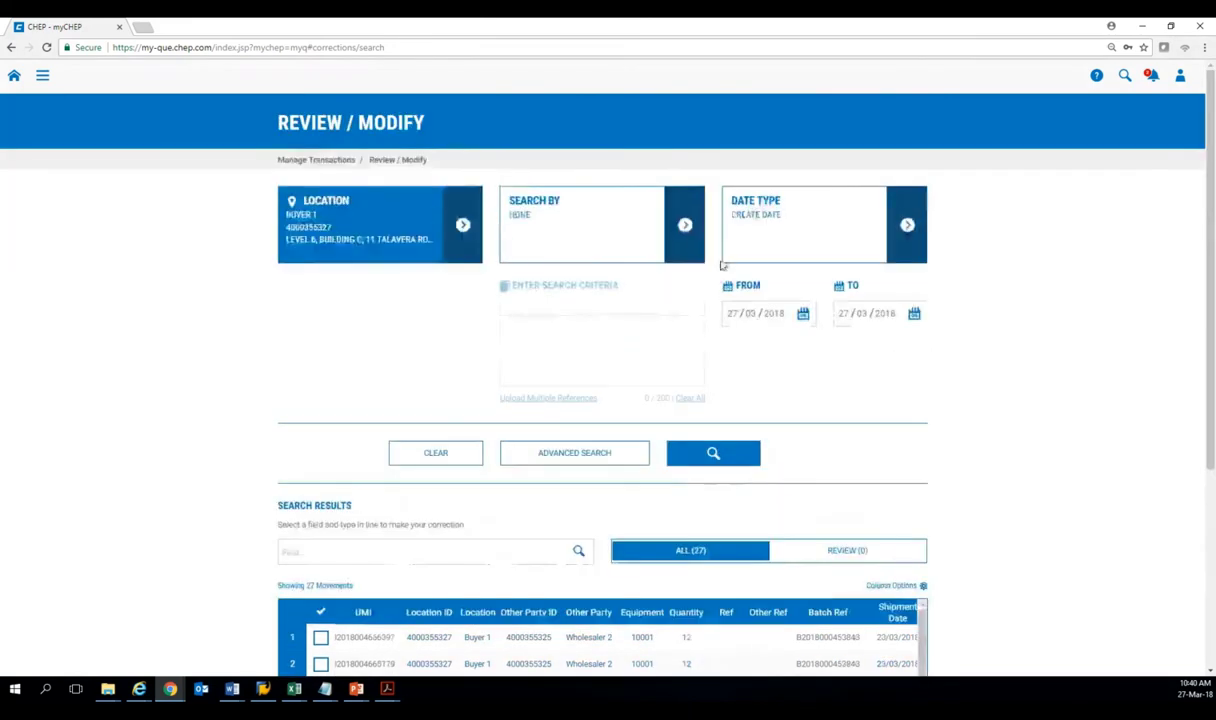
click(690, 226)
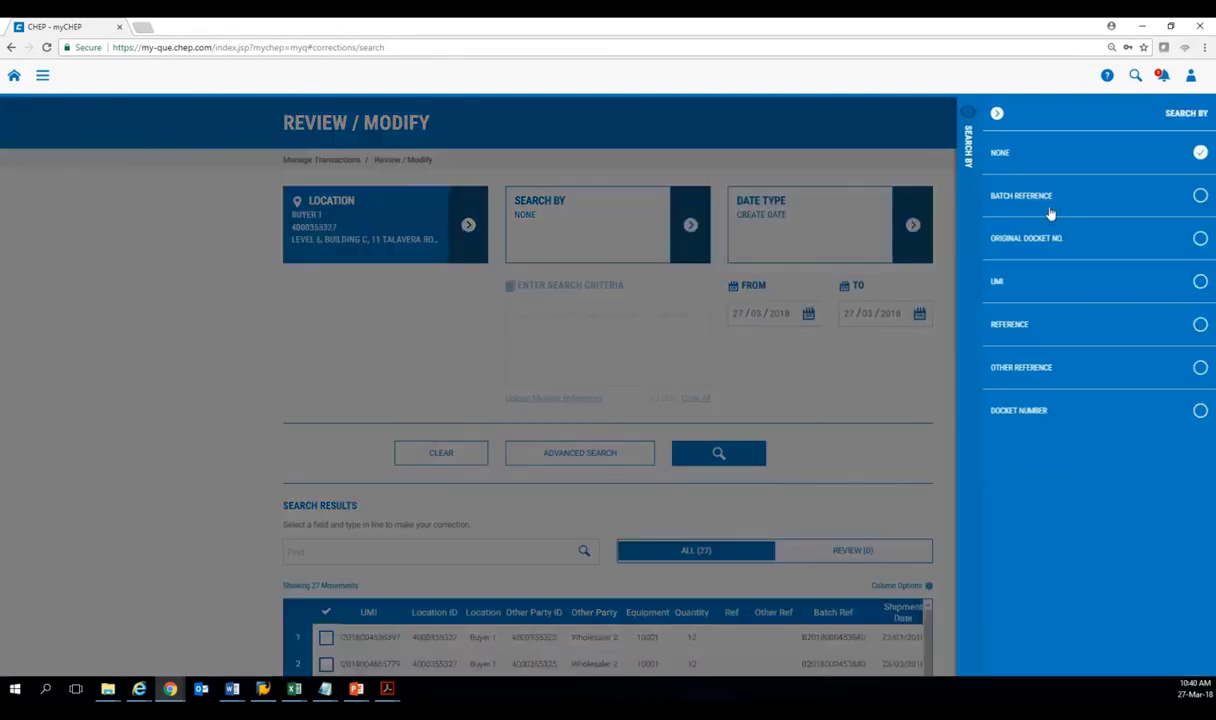
click(1050, 213)
key(ctrl+v)
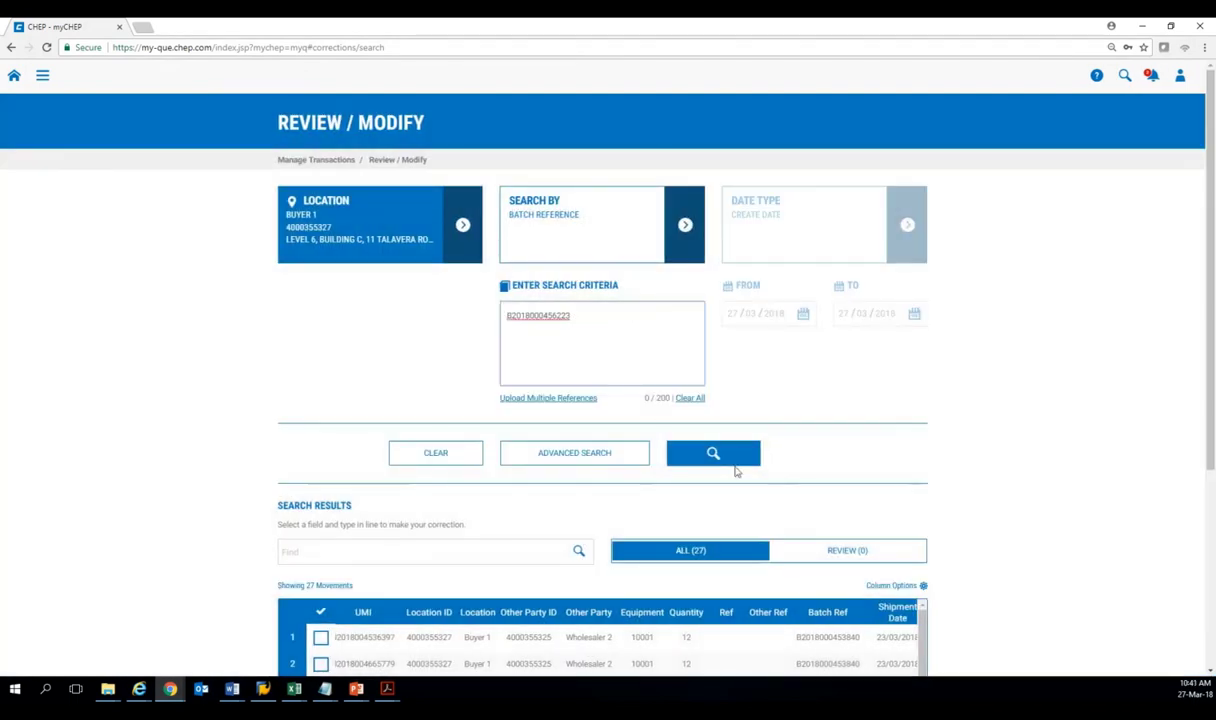
click(714, 455)
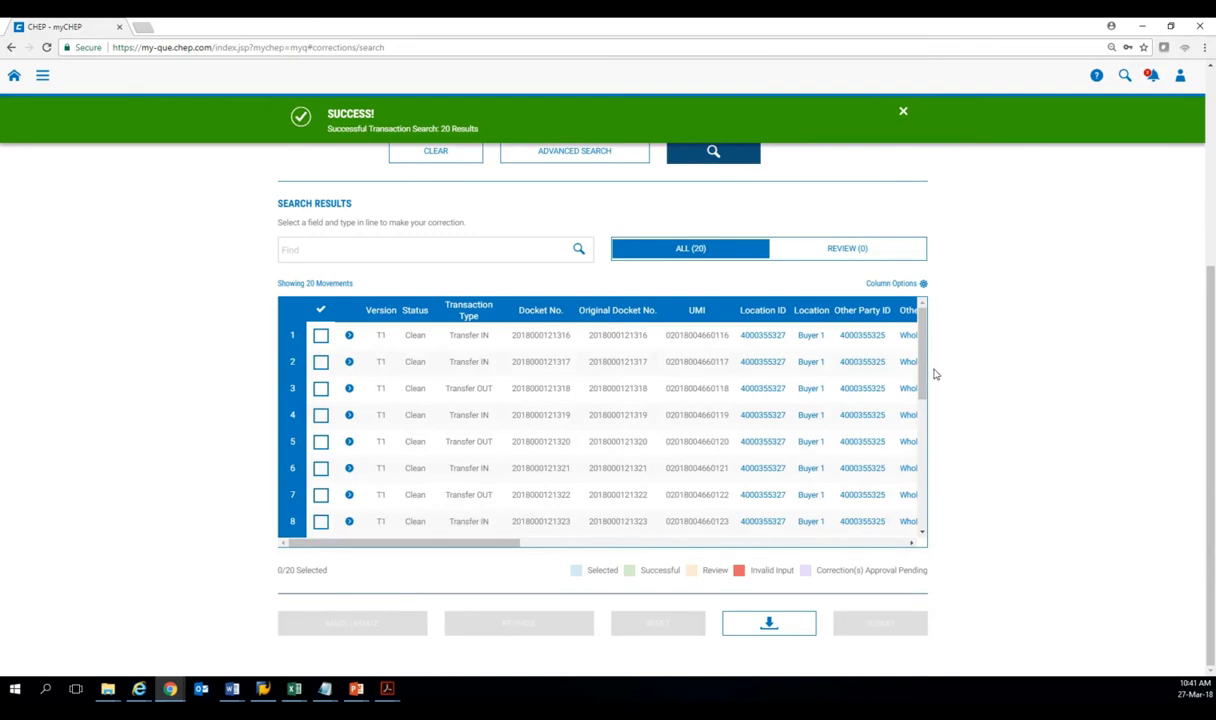
Scroll across the 20 results showing Wholesaler 2 transfers REF6–REF13.
drag(513, 544, 634, 547)
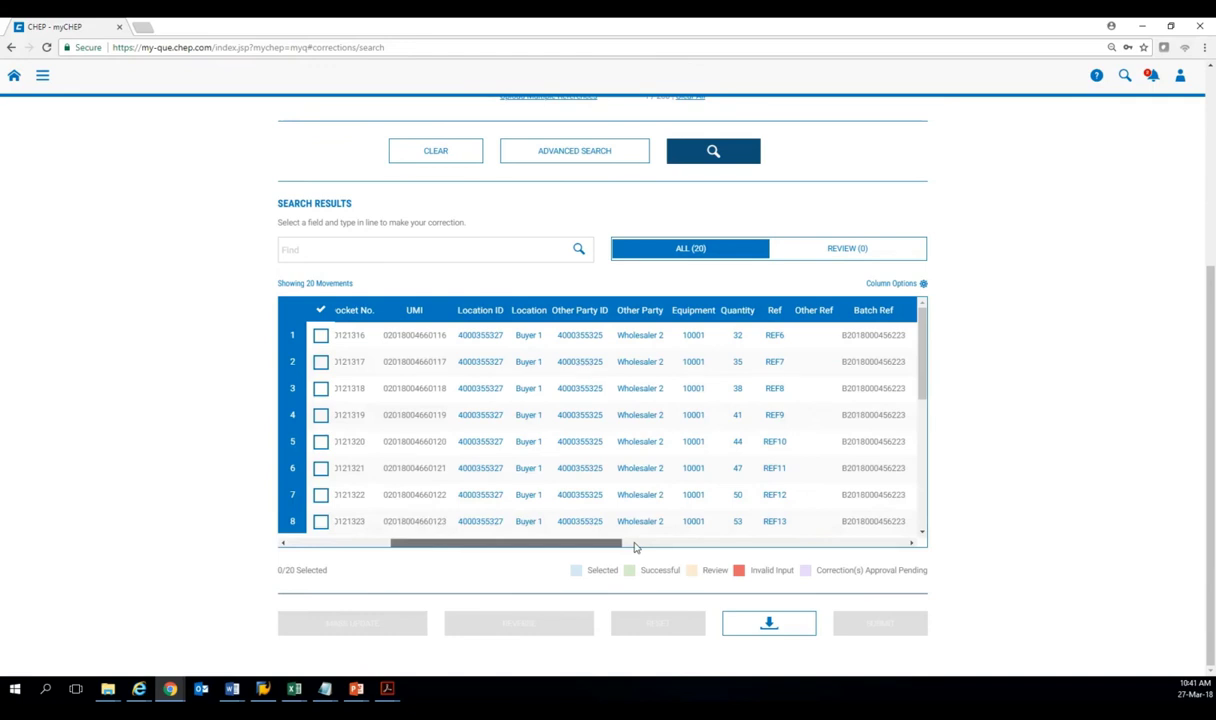
drag(634, 547, 694, 547)
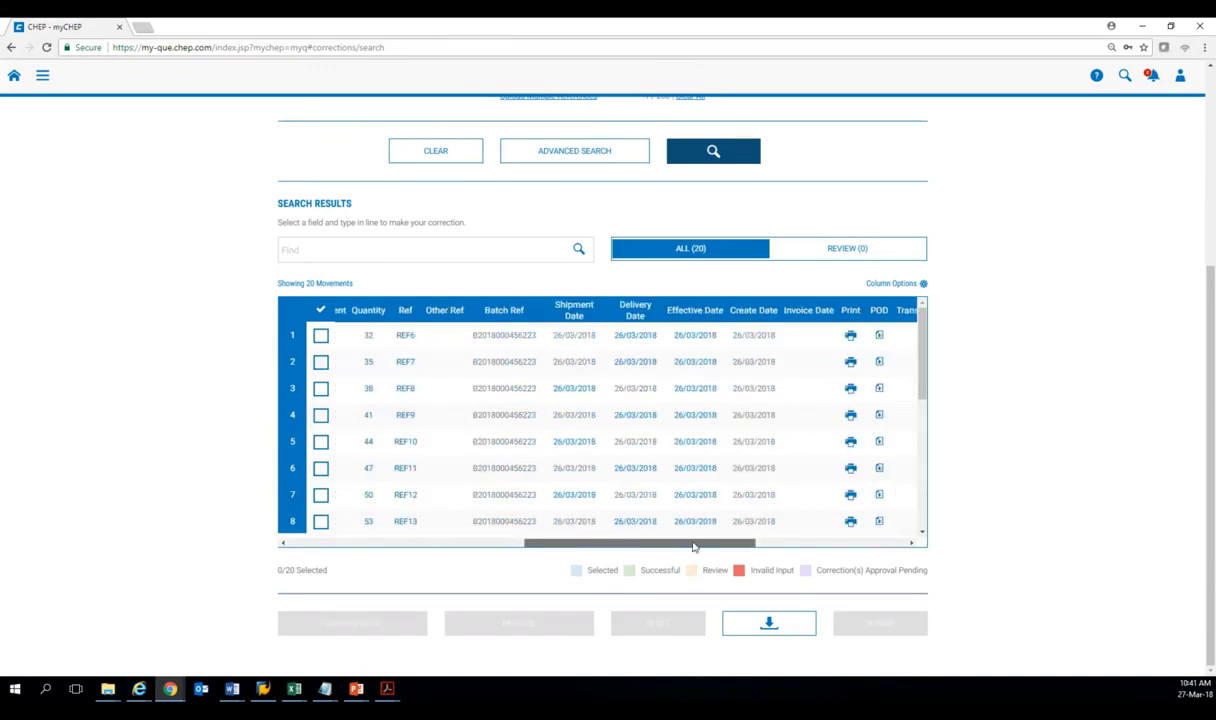
drag(694, 546, 355, 547)
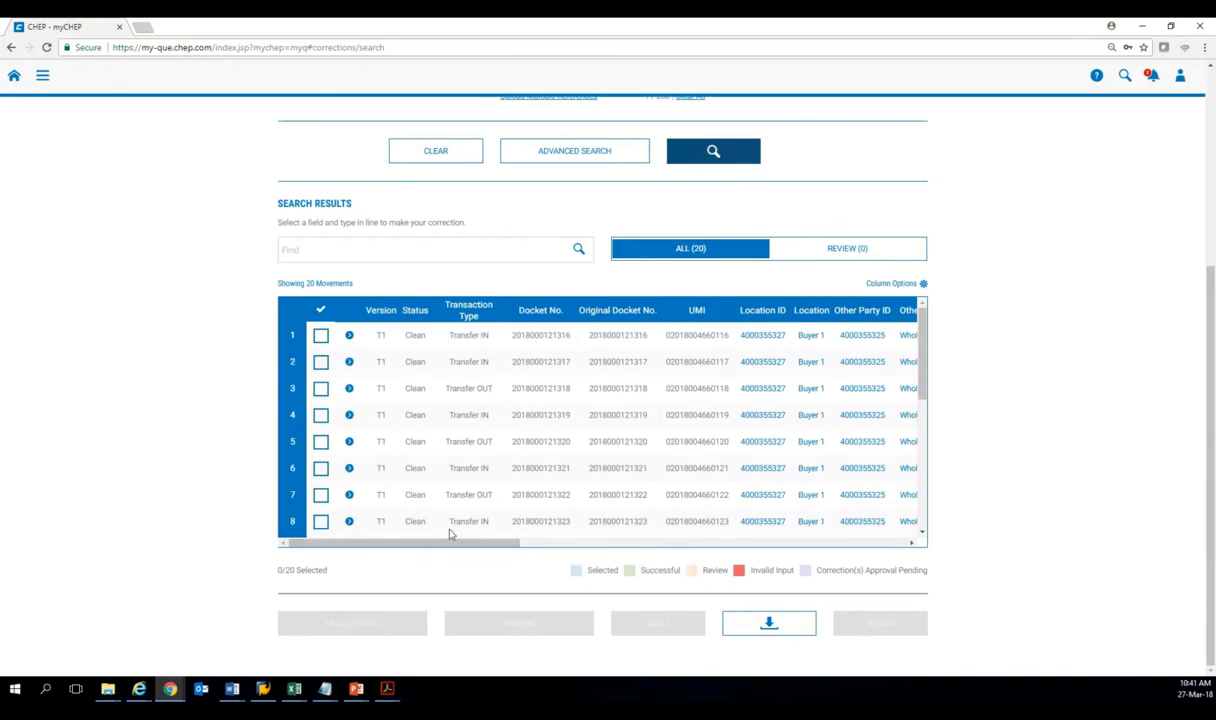
drag(455, 548, 677, 555)
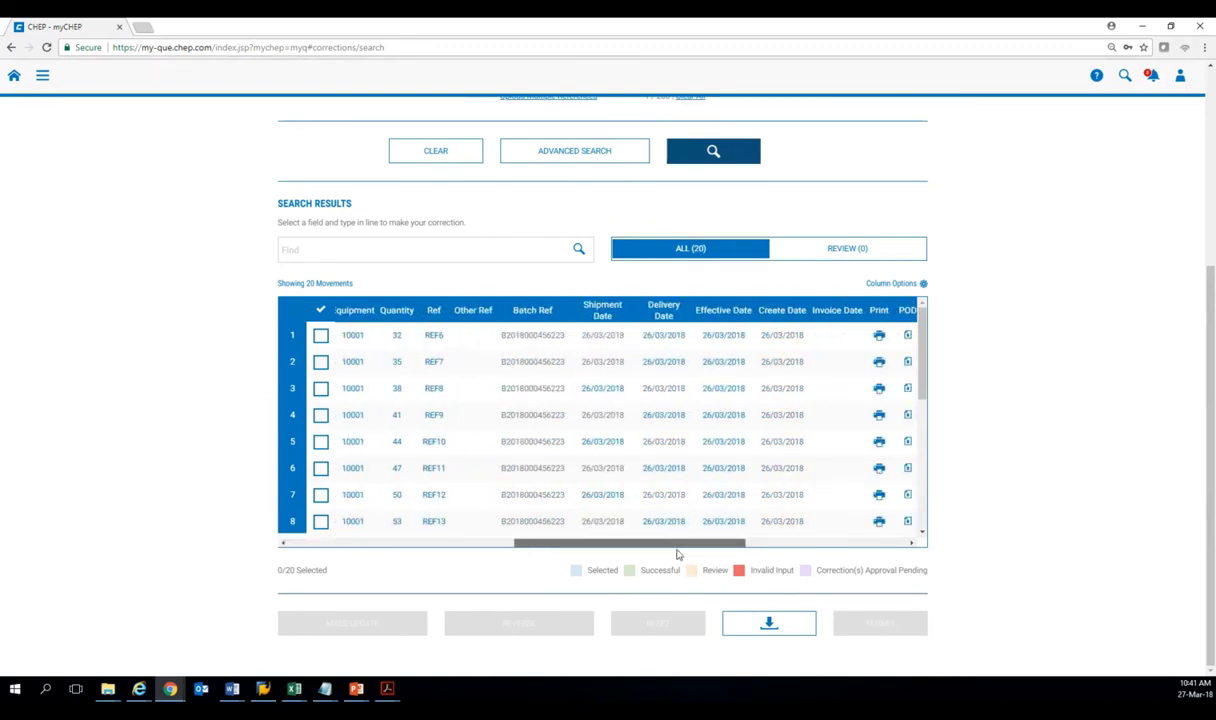
drag(677, 555, 686, 555)
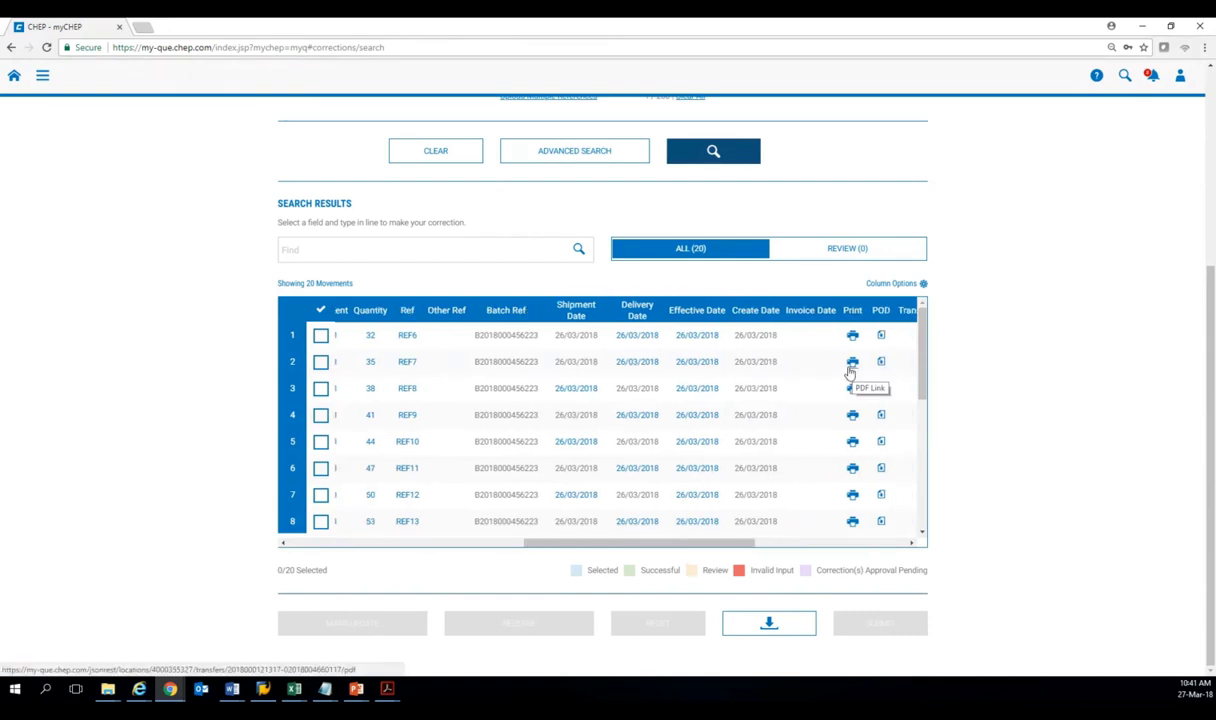